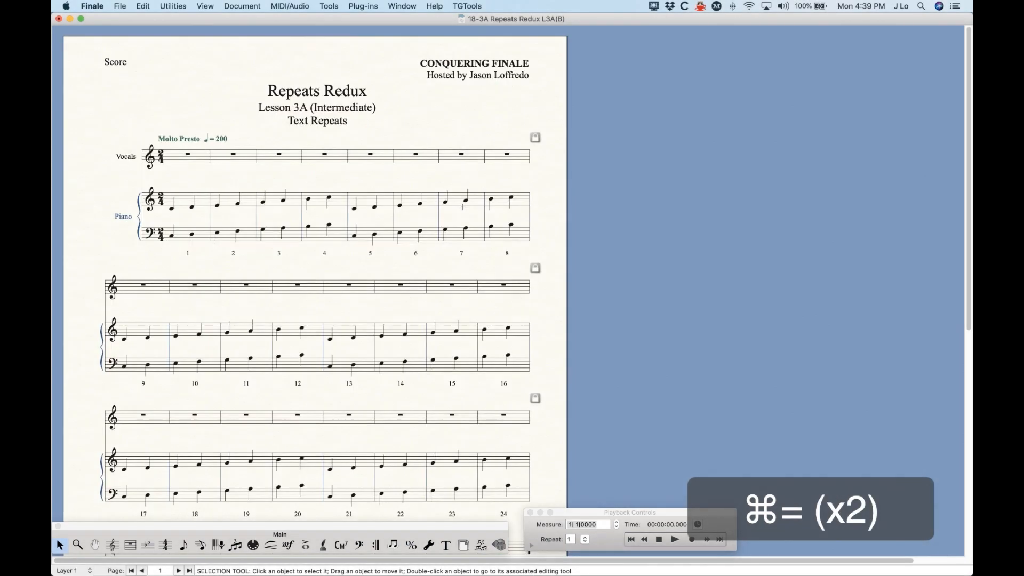
- Use the Repeat tool to place a D.C. al Fine text repeat above measure 6 of the Vocals staff
key(super+equal)
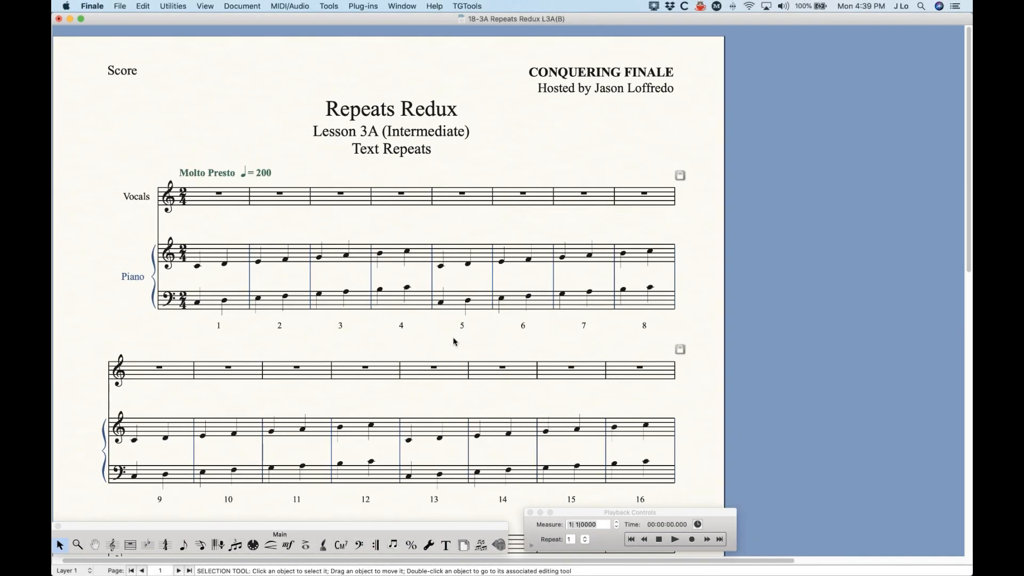
scroll(453, 337, right, 2)
click(376, 545)
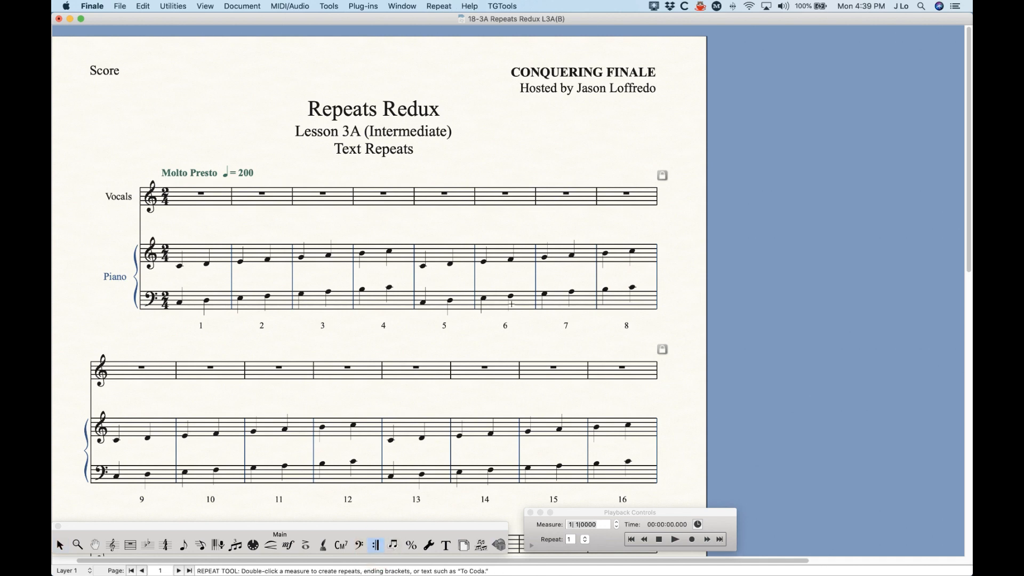
double_click(509, 179)
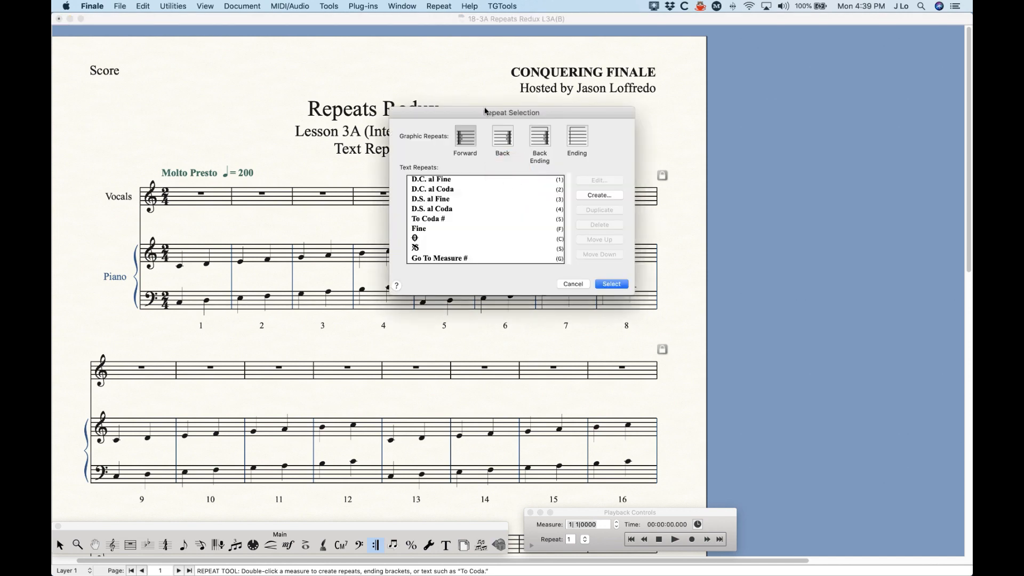
click(427, 182)
click(430, 192)
click(431, 200)
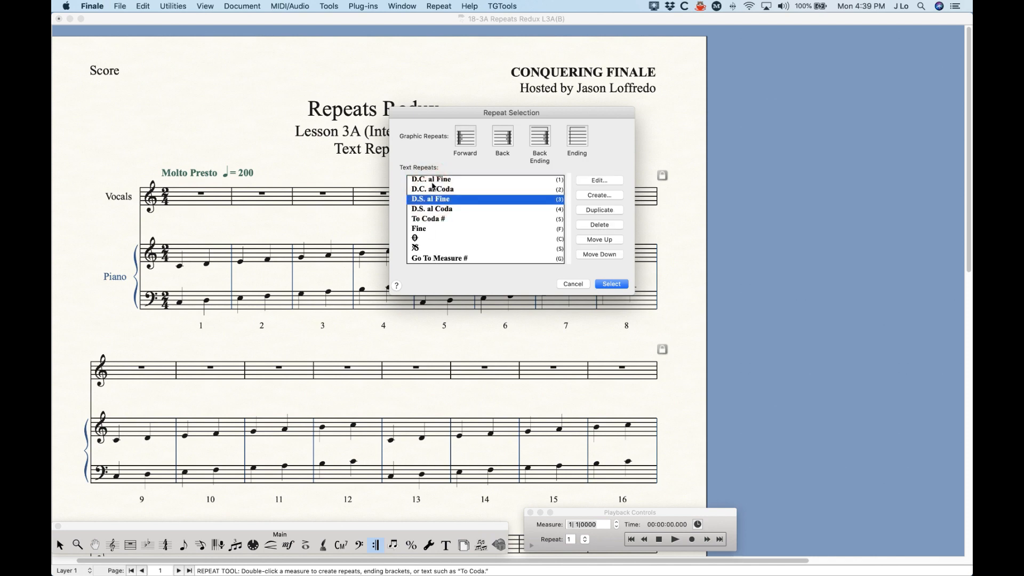
click(431, 181)
click(612, 284)
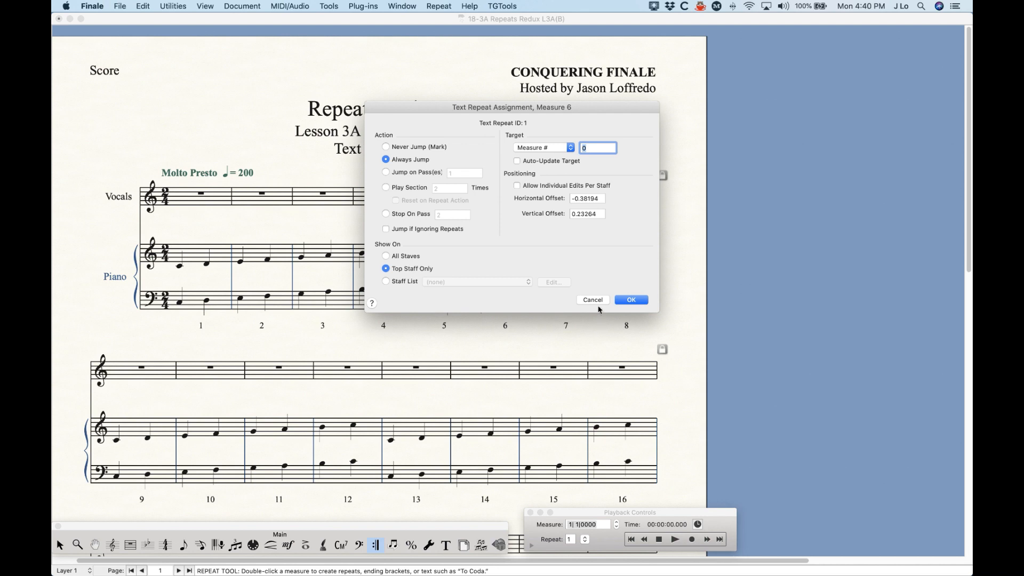
click(636, 300)
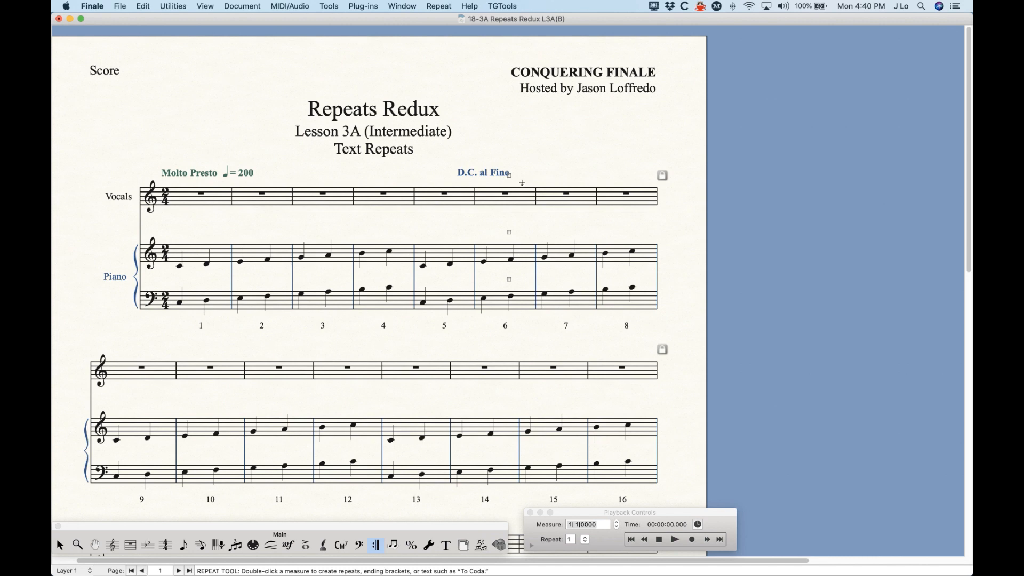
- Delete the D.C. al Fine marking and assign it again with the whole Vocals measure 6 selected
key(BackSpace)
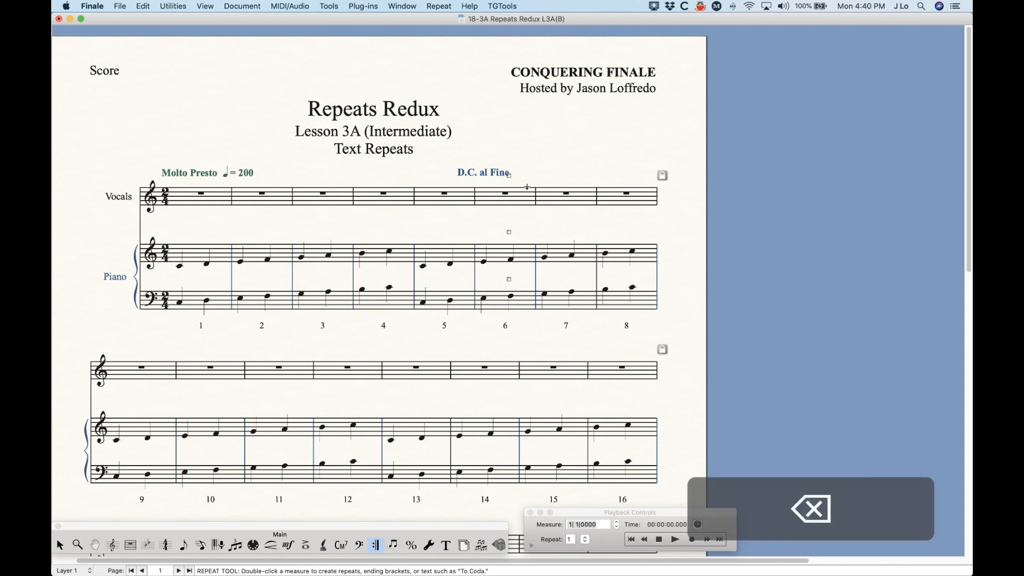
key(BackSpace)
click(515, 195)
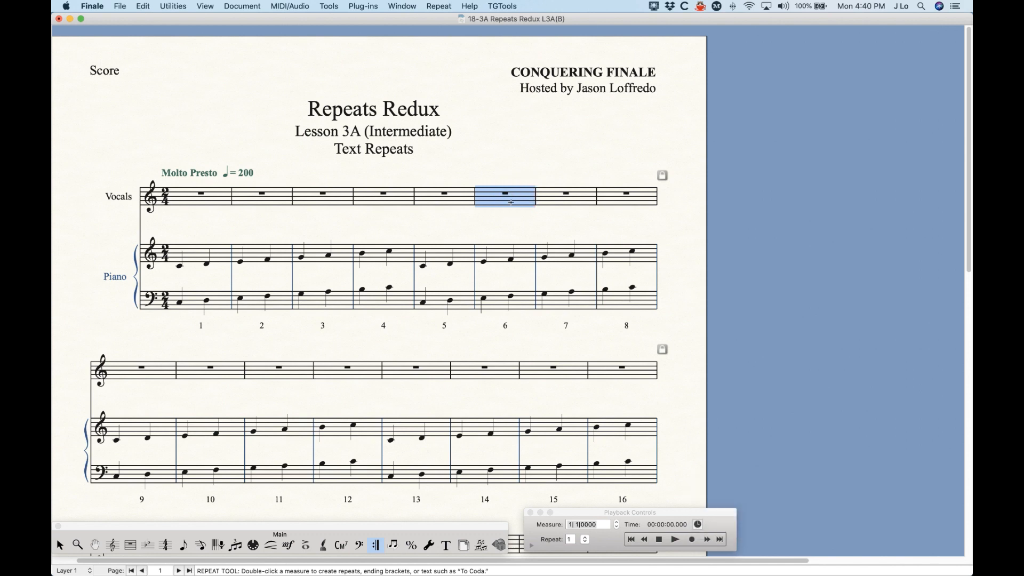
key(Return)
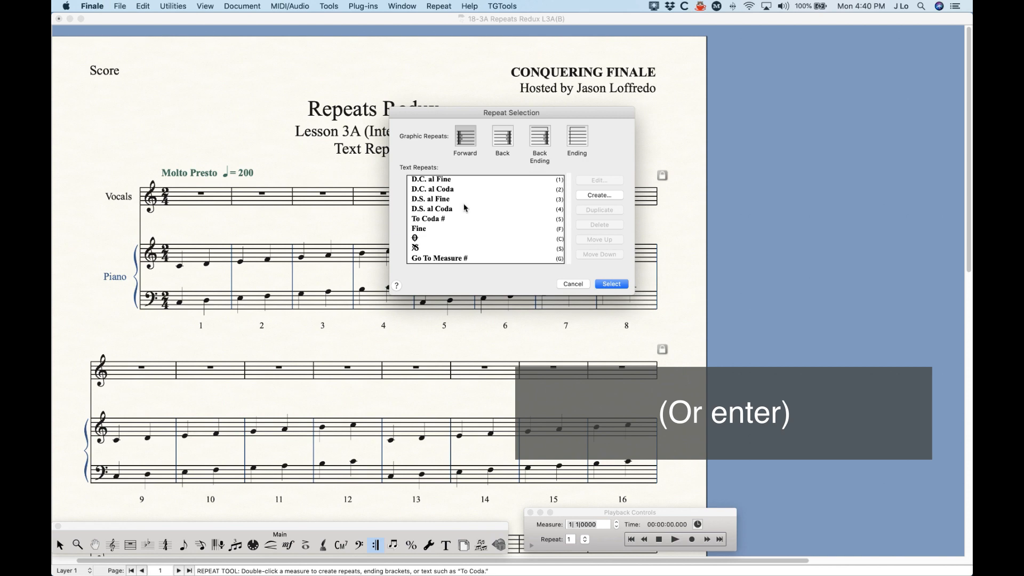
click(445, 182)
click(613, 285)
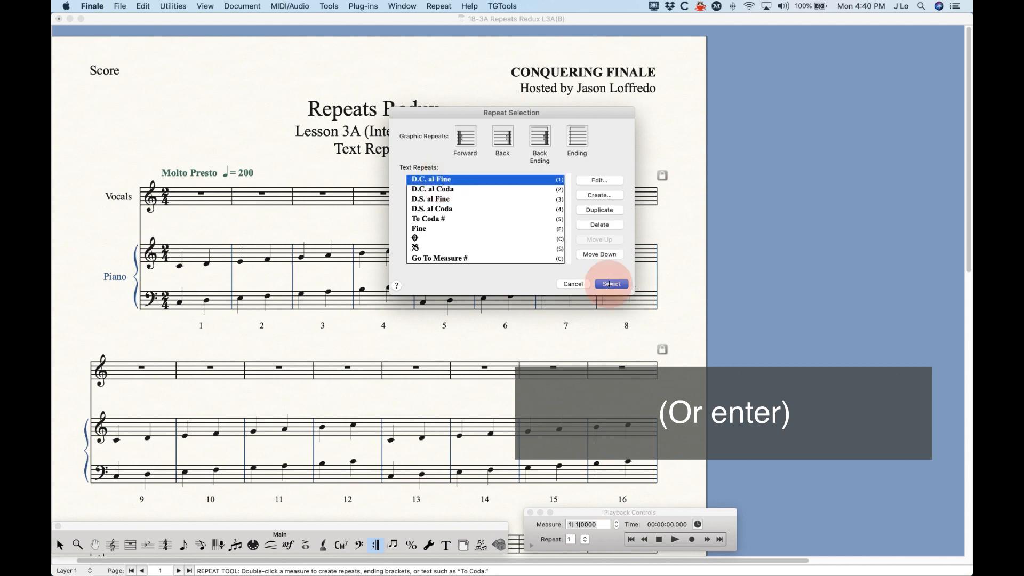
click(632, 300)
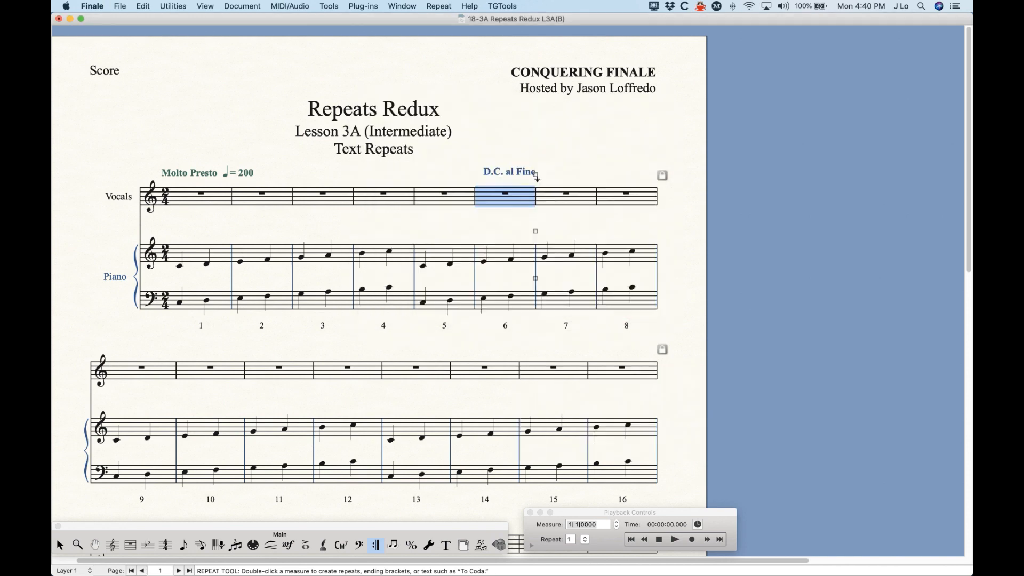
click(551, 178)
drag(528, 159, 544, 181)
click(522, 153)
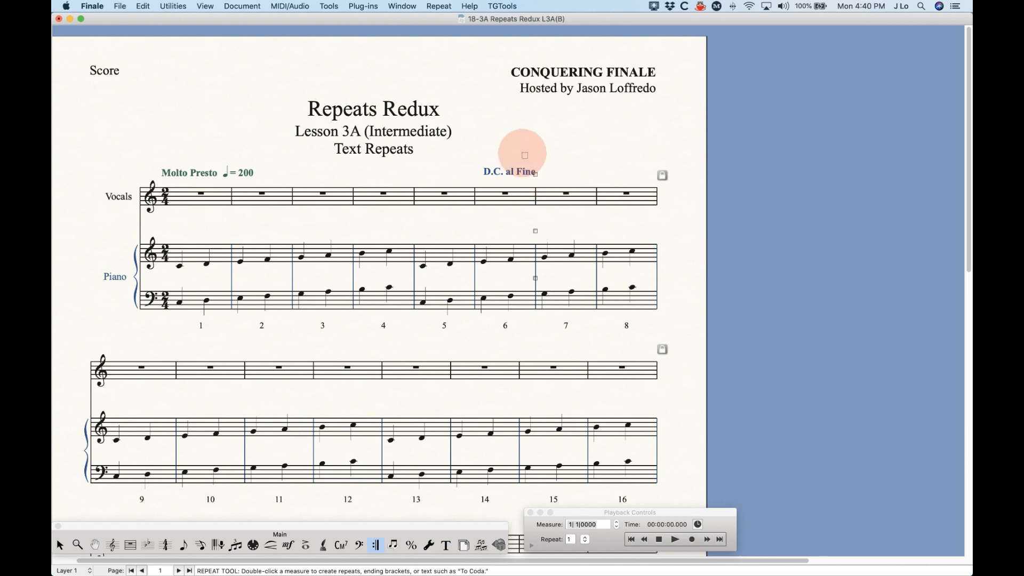
click(500, 194)
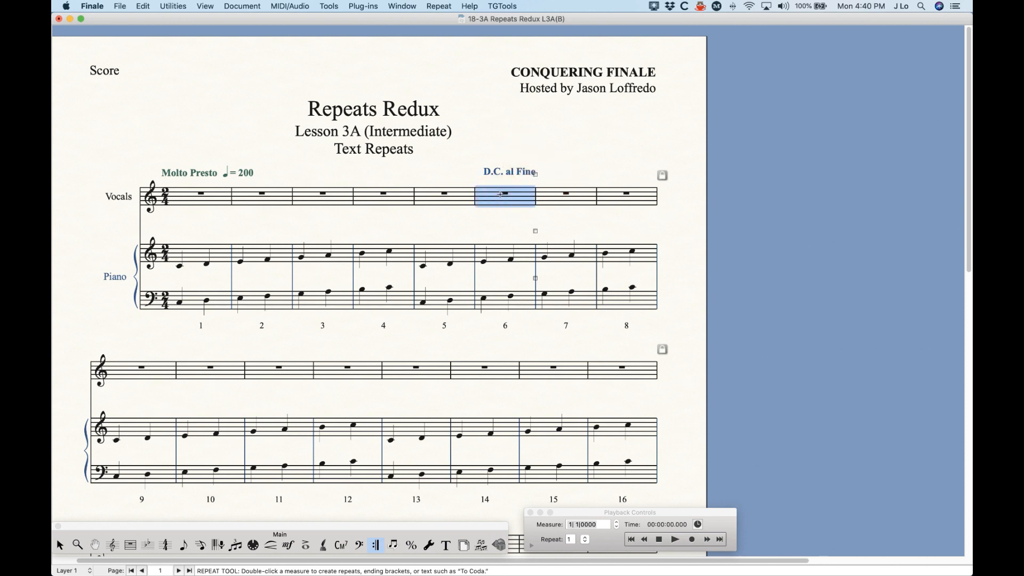
click(544, 150)
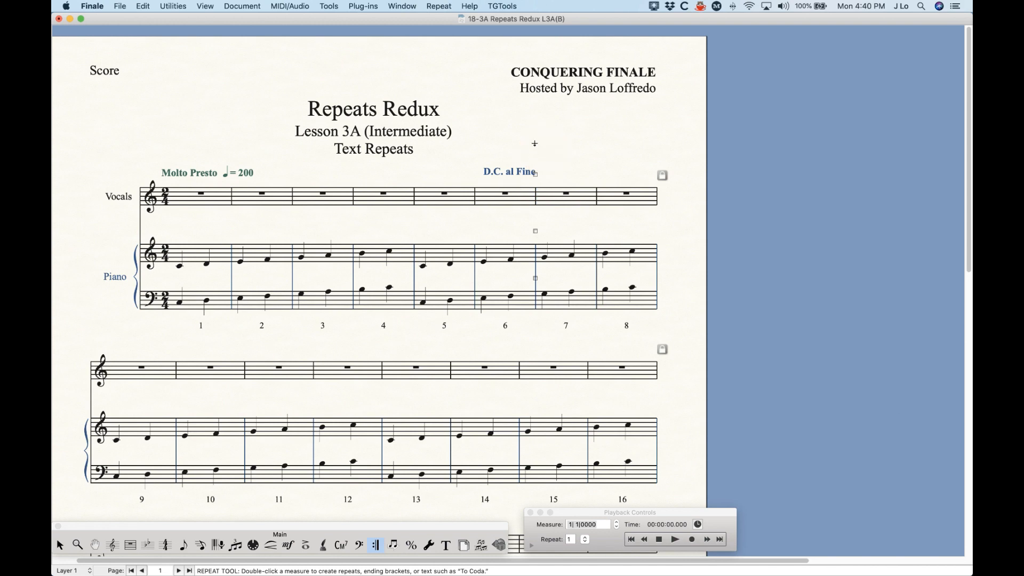
- Remove the D.C. al Fine from measure 6 and place it again at a chosen point inside that Vocals measure
click(536, 174)
key(BackSpace)
double_click(521, 193)
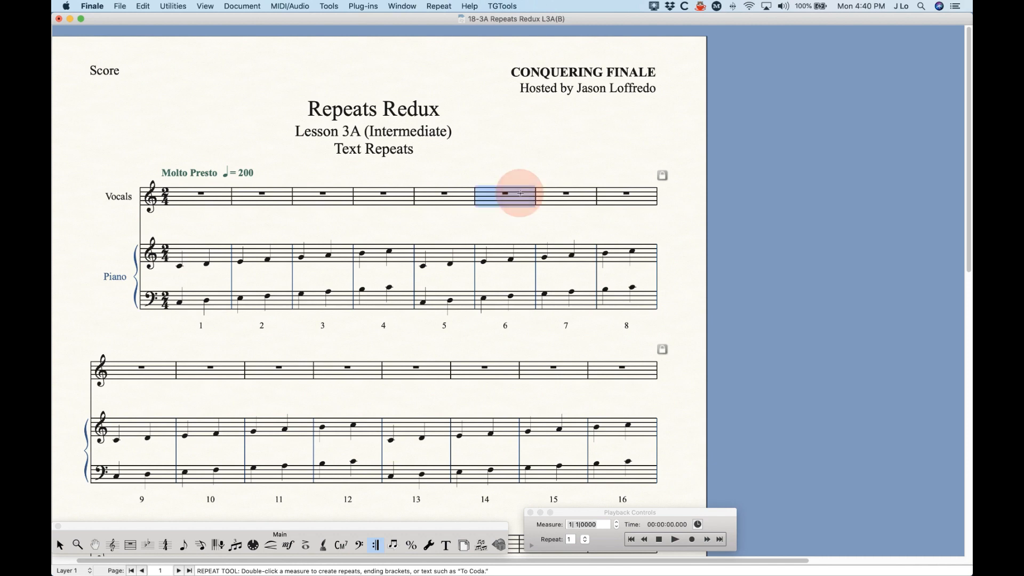
click(453, 180)
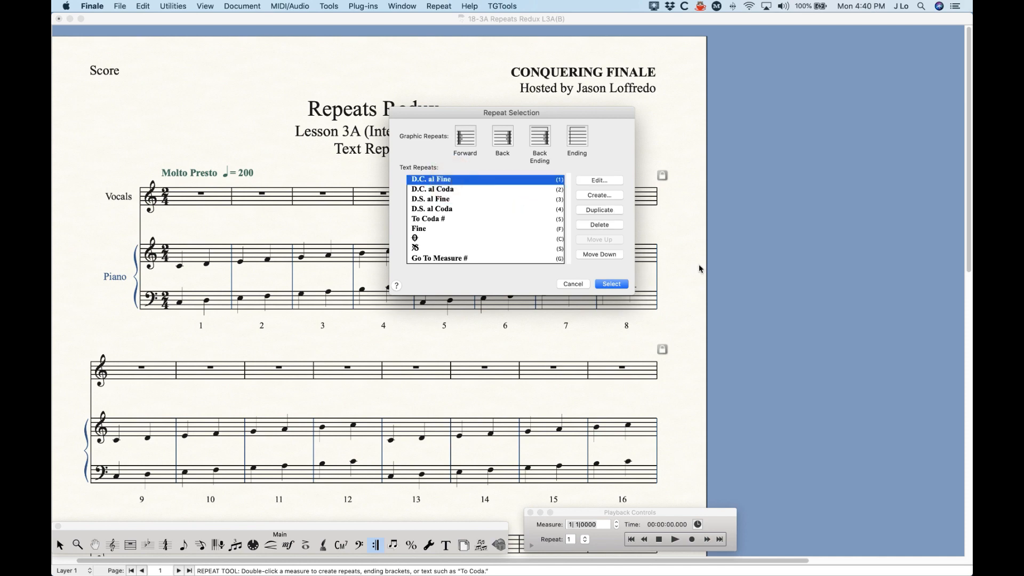
click(612, 284)
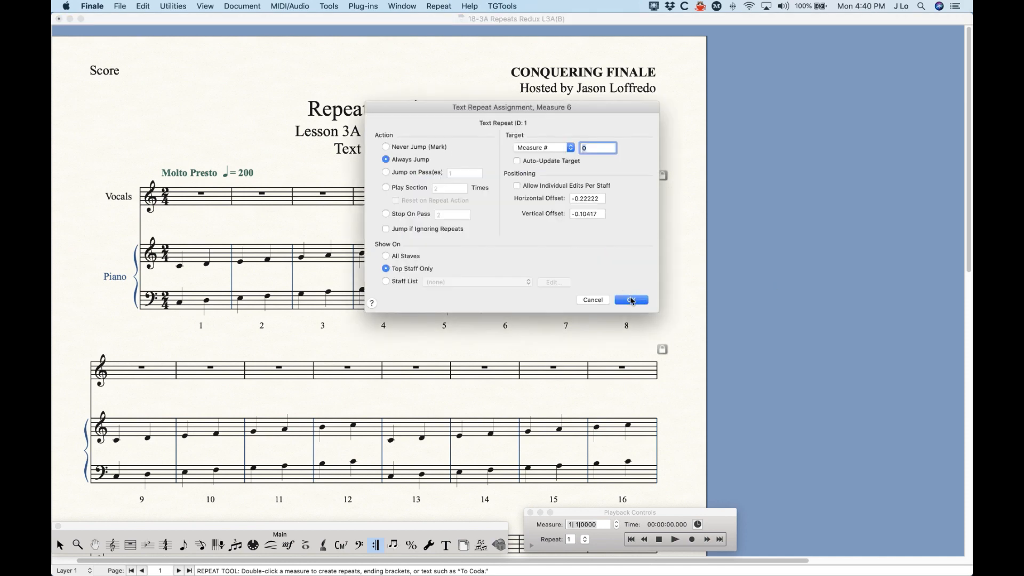
key(Return)
- Delete the D.C. al Fine that overlaps the Vocals staff and reselect measure 6 without assigning a repeat
click(526, 188)
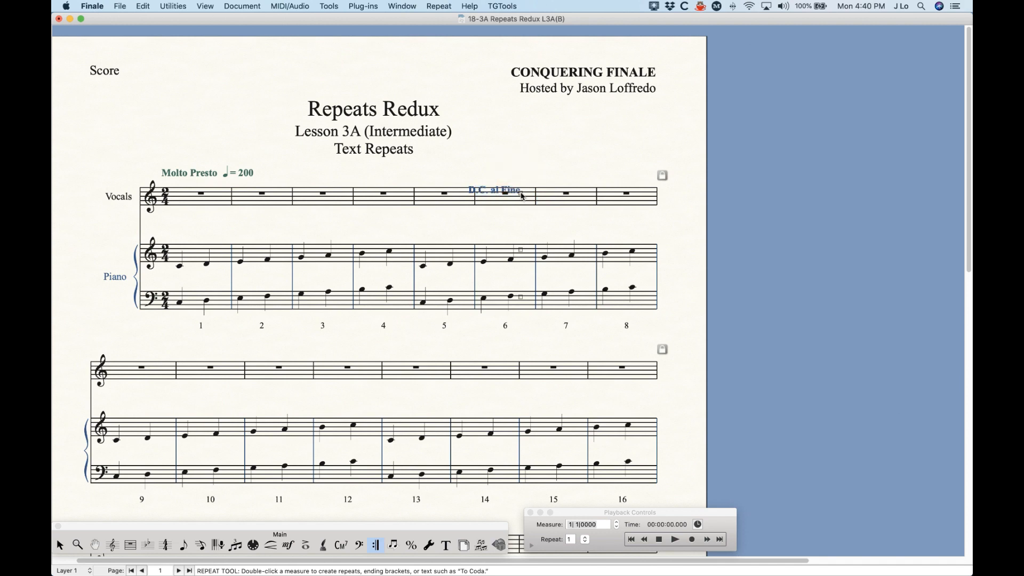
key(BackSpace)
click(522, 195)
key(Return)
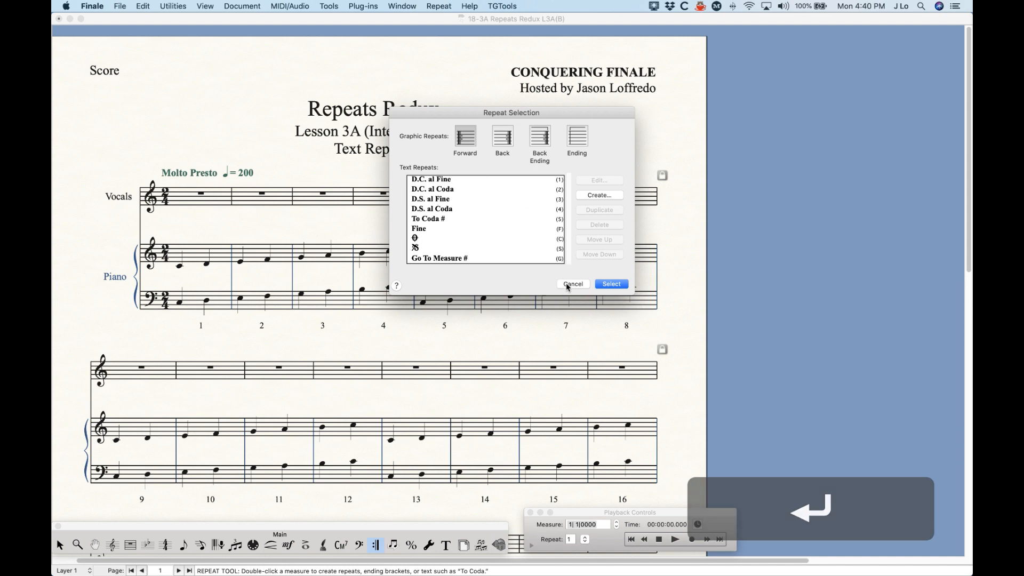
click(570, 284)
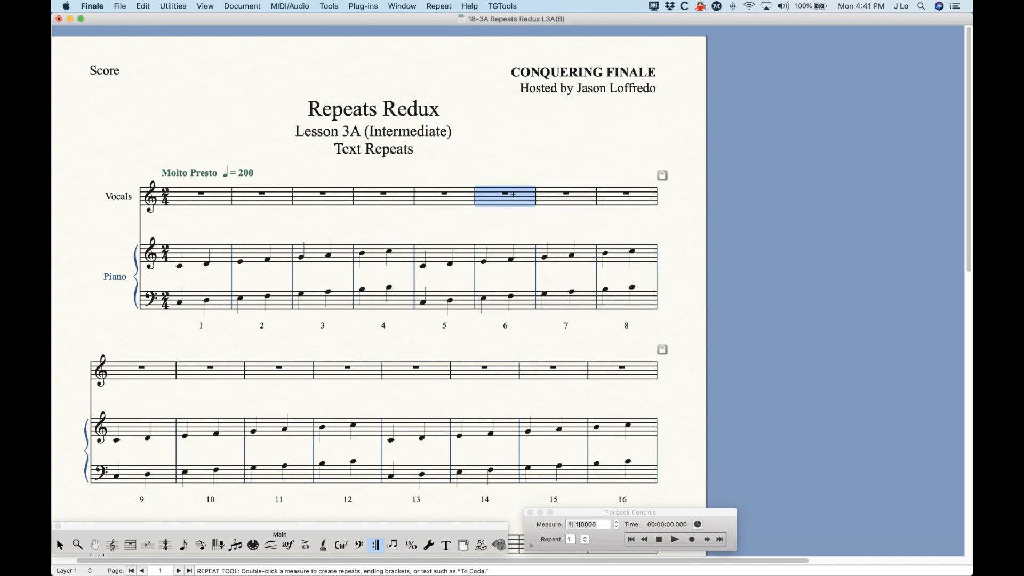
- Examine the D.C. al Fine assignment settings for measure 6, including its position offsets, without assigning it
key(Return)
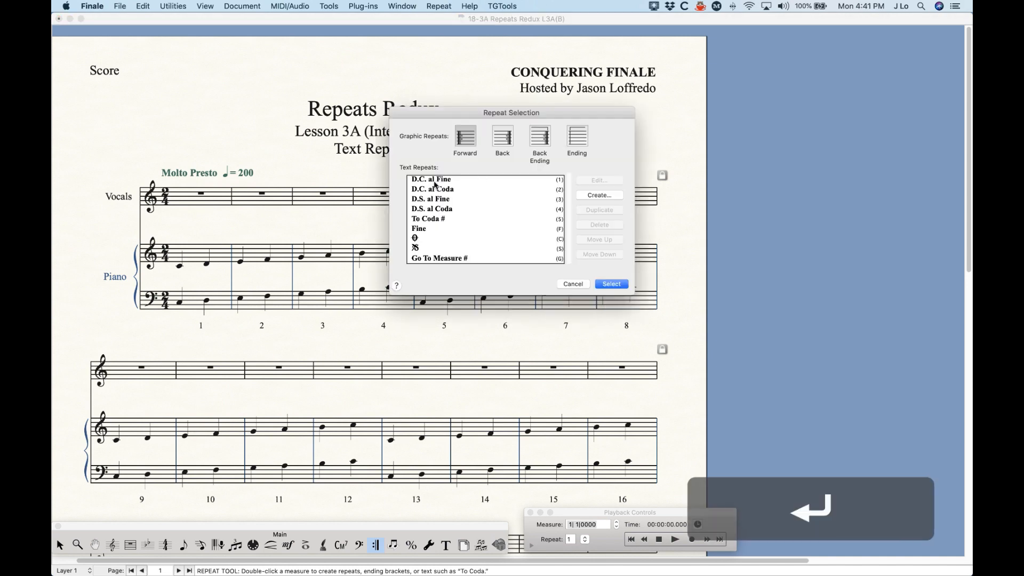
click(435, 179)
click(611, 284)
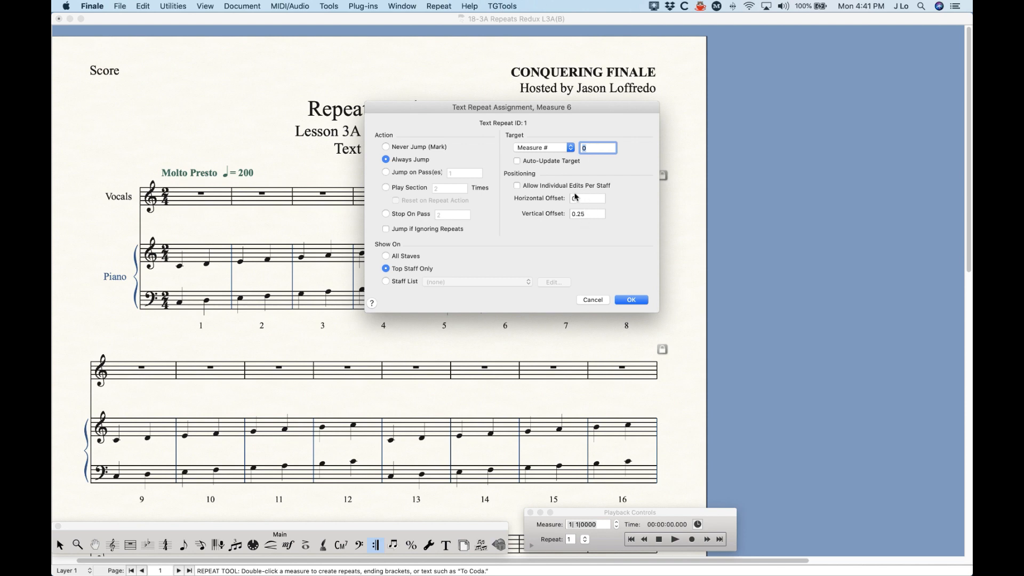
click(593, 299)
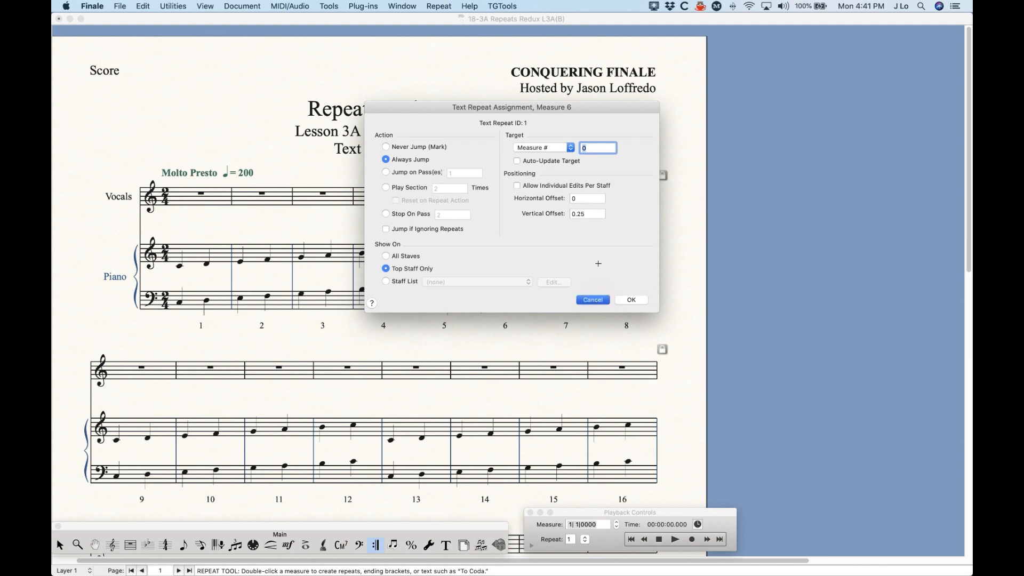
key(Return)
- Assign the segno sign text repeat to the selected Vocals measure 6
key(Return)
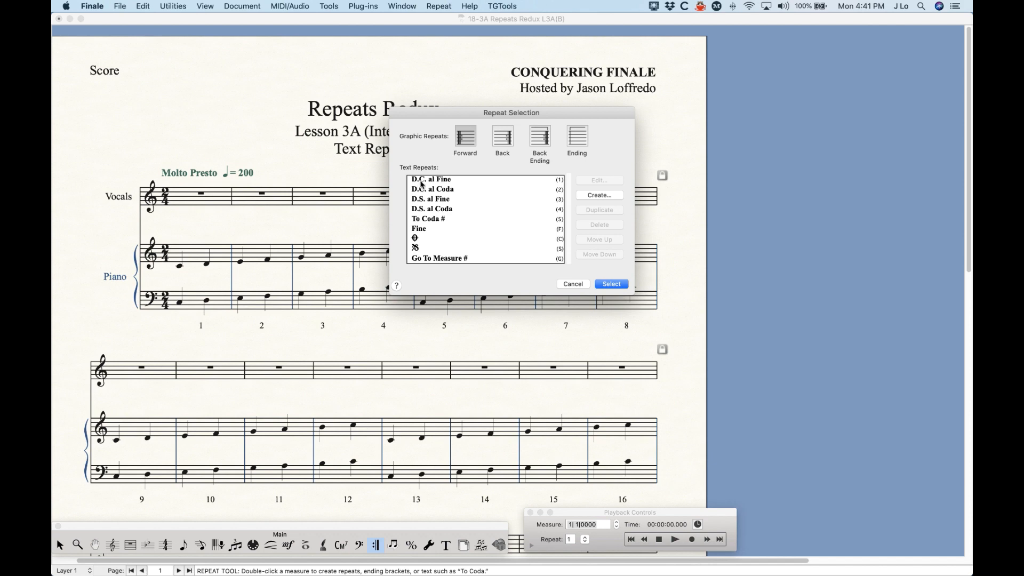
click(421, 238)
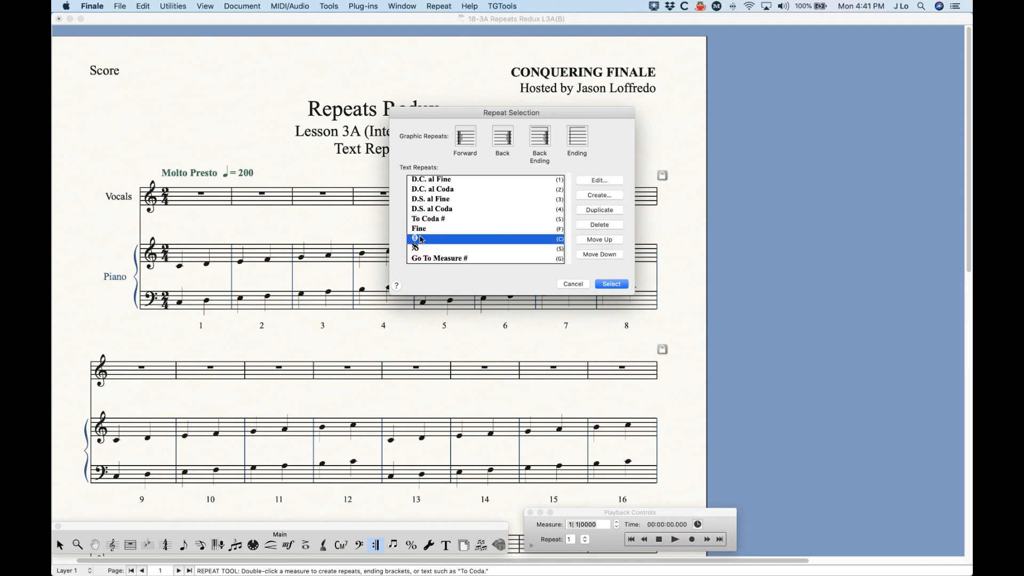
click(427, 249)
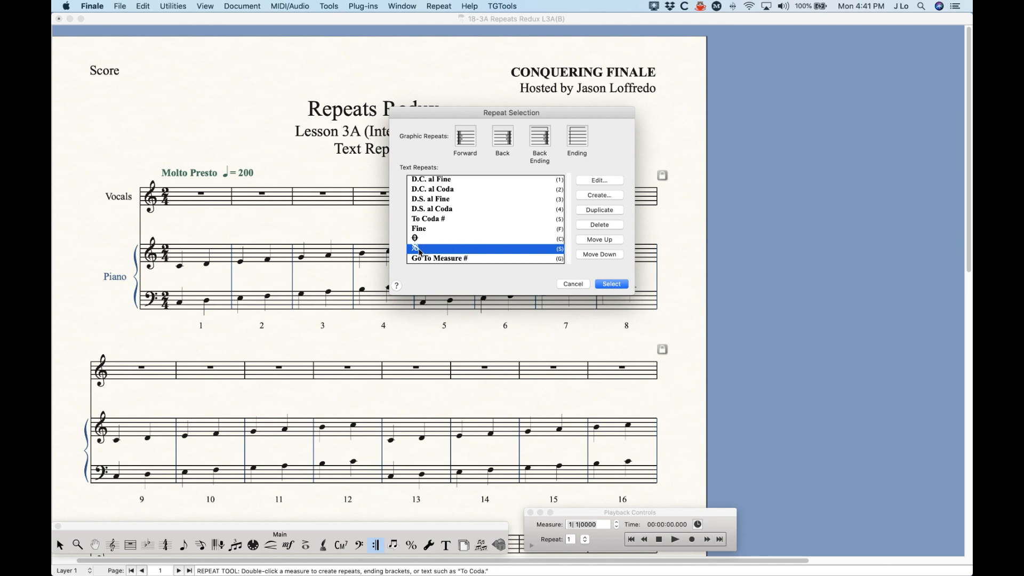
click(613, 286)
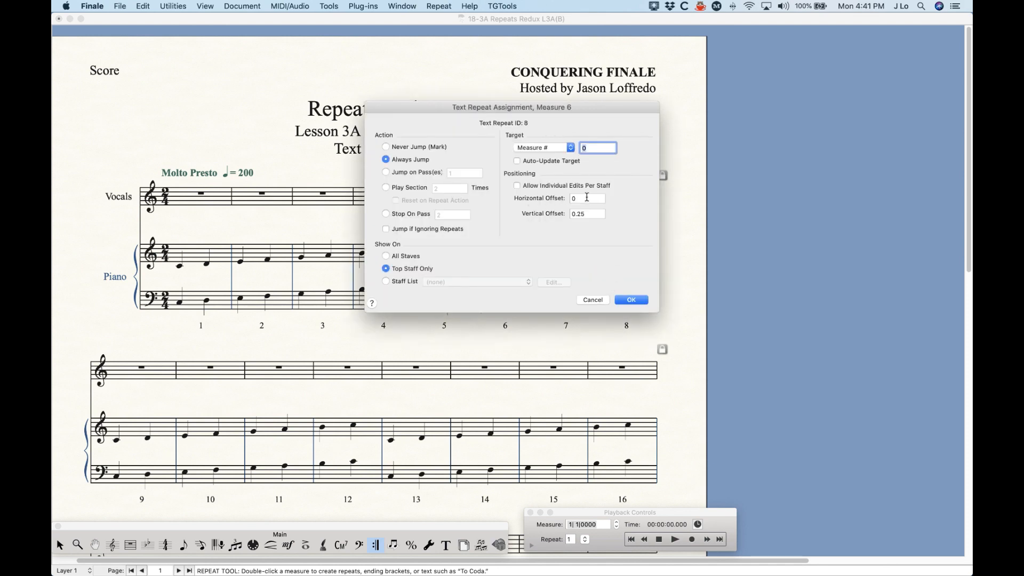
click(631, 300)
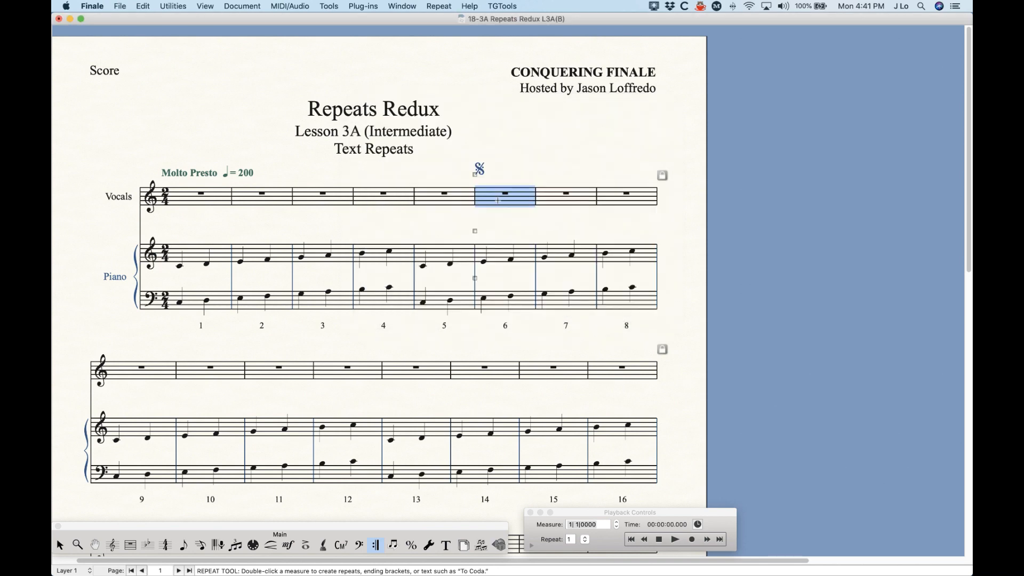
- Delete the segno sign from measure 6
click(475, 174)
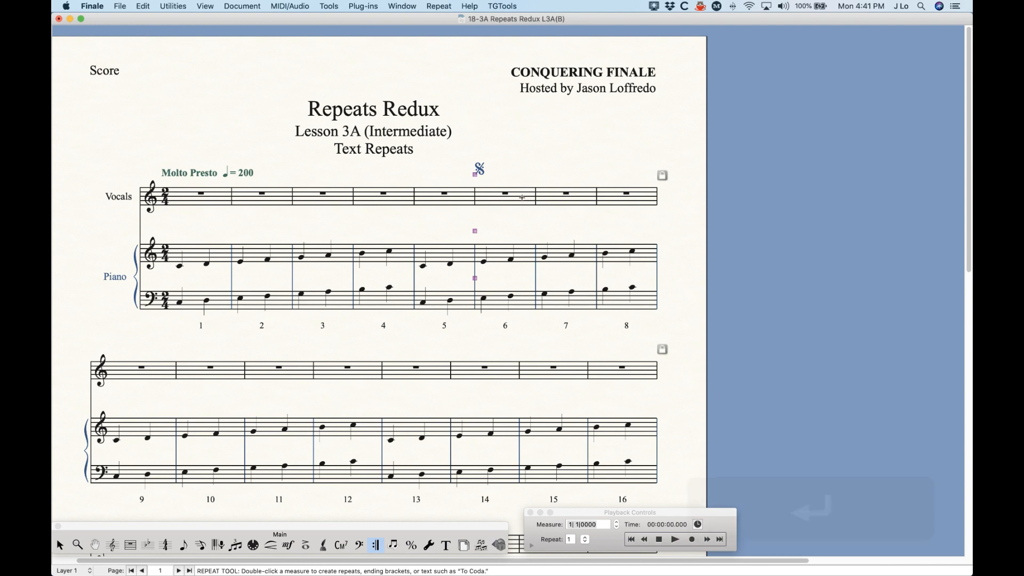
key(Return)
key(BackSpace)
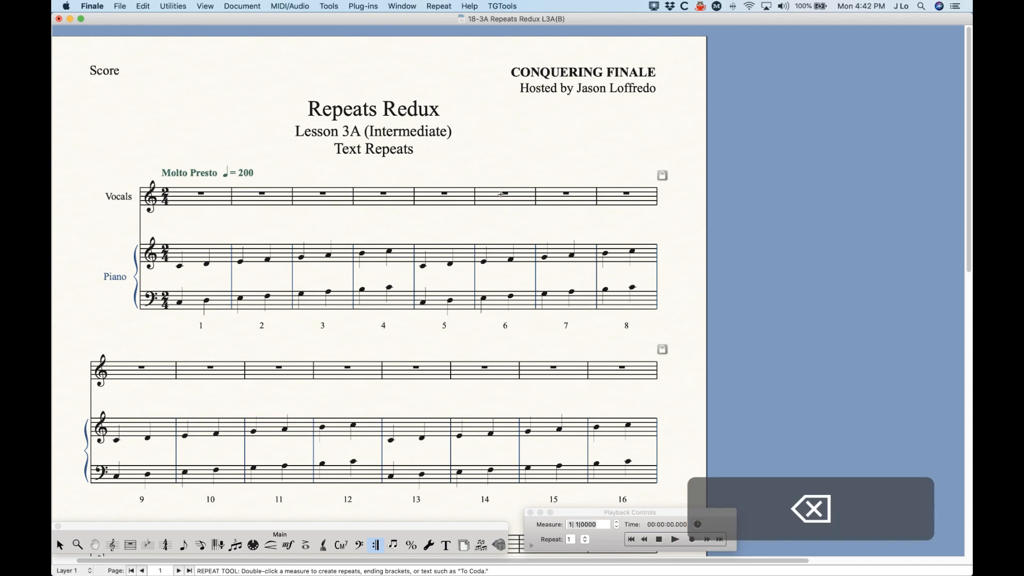
- Assign the D.C. al Fine text repeat to the selected Vocals measure 6
click(507, 196)
key(Return)
click(430, 182)
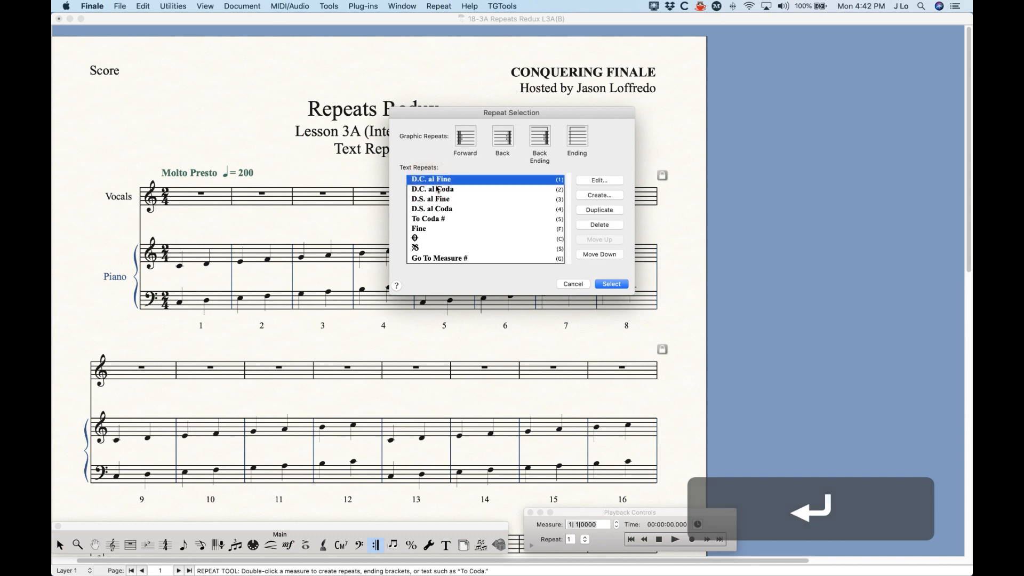
click(618, 286)
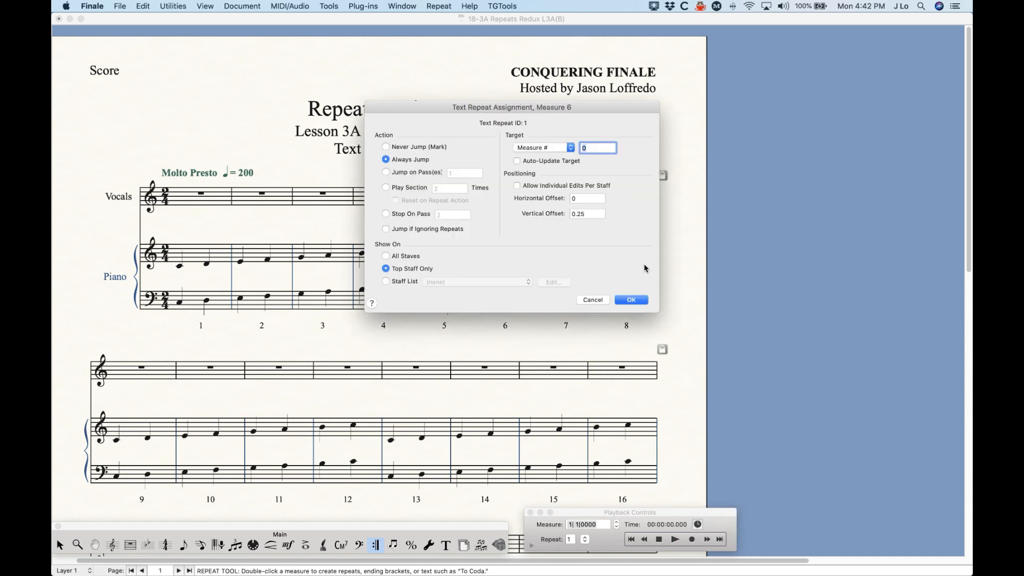
click(631, 299)
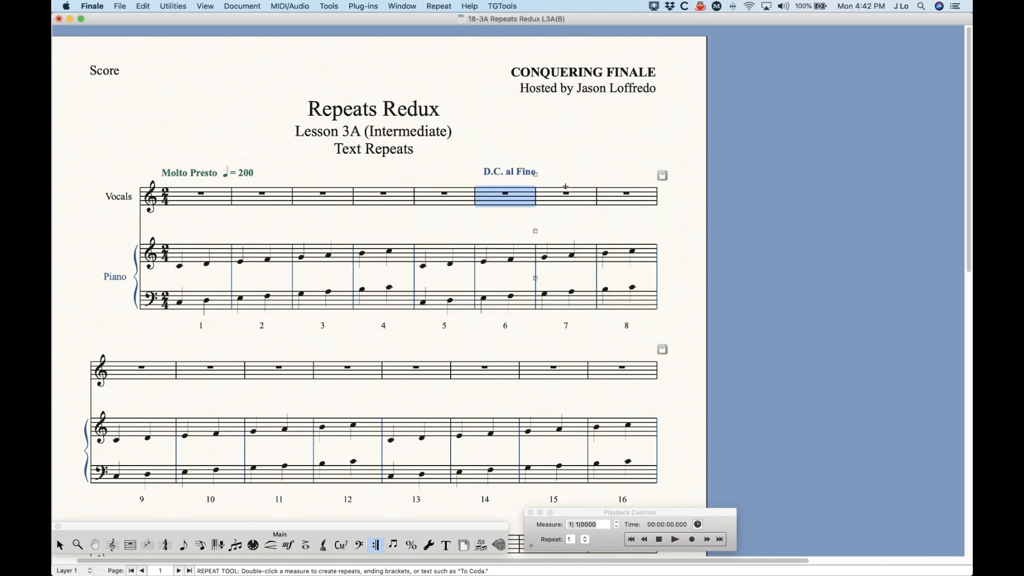
- Delete the D.C. al Fine from measure 6 and review its assignment settings again without assigning it
click(535, 174)
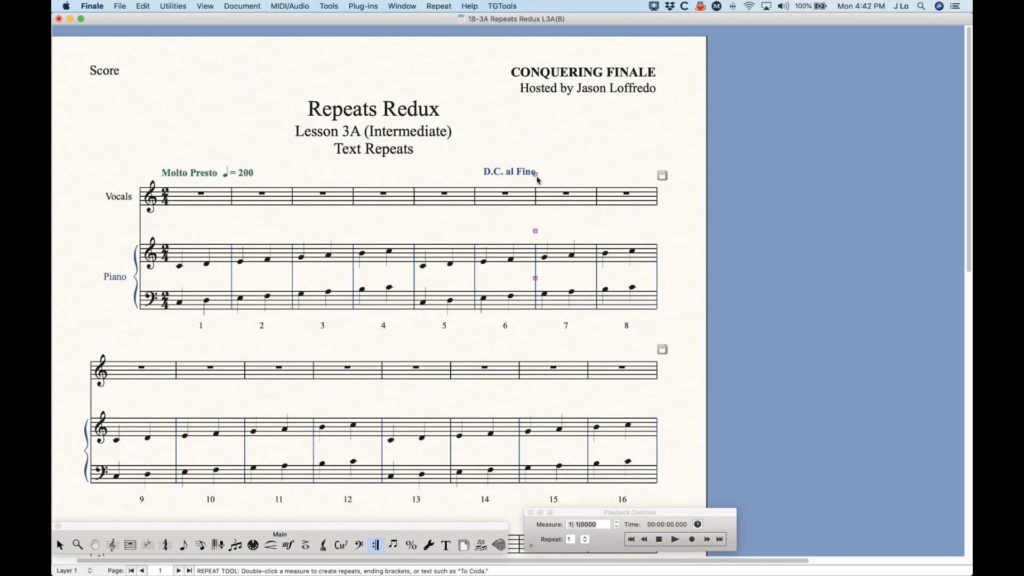
key(BackSpace)
click(508, 192)
key(Return)
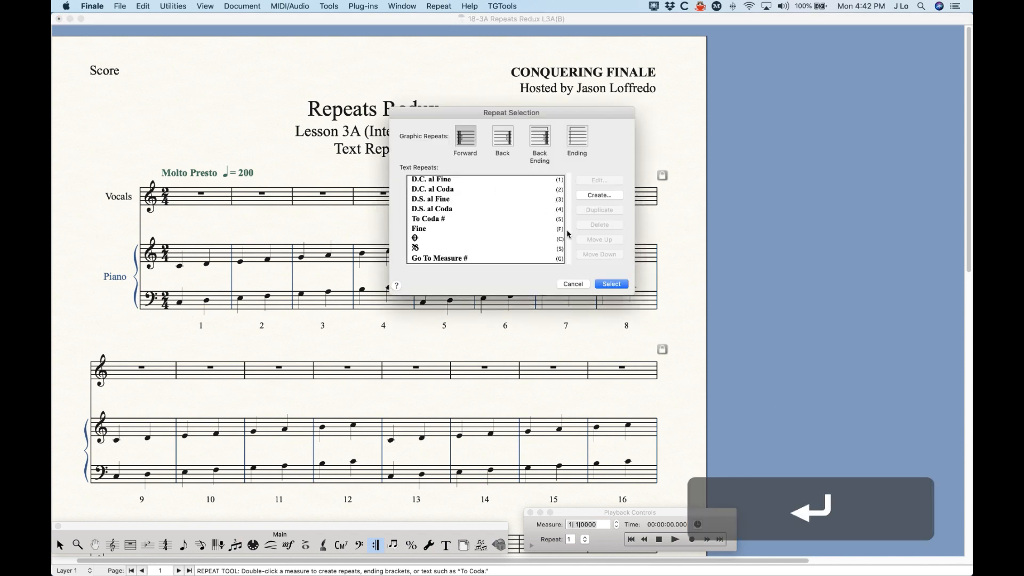
click(493, 181)
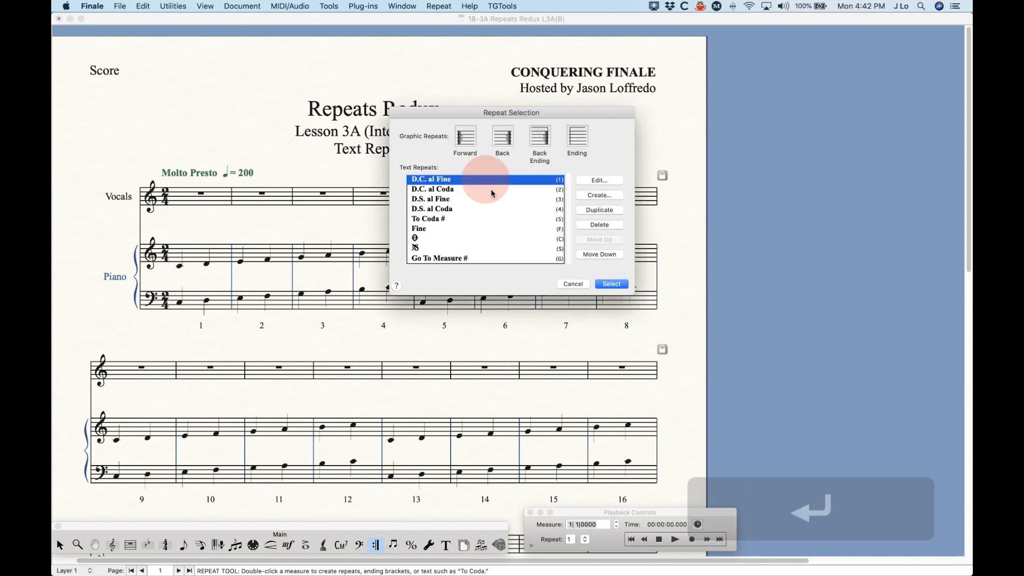
click(612, 284)
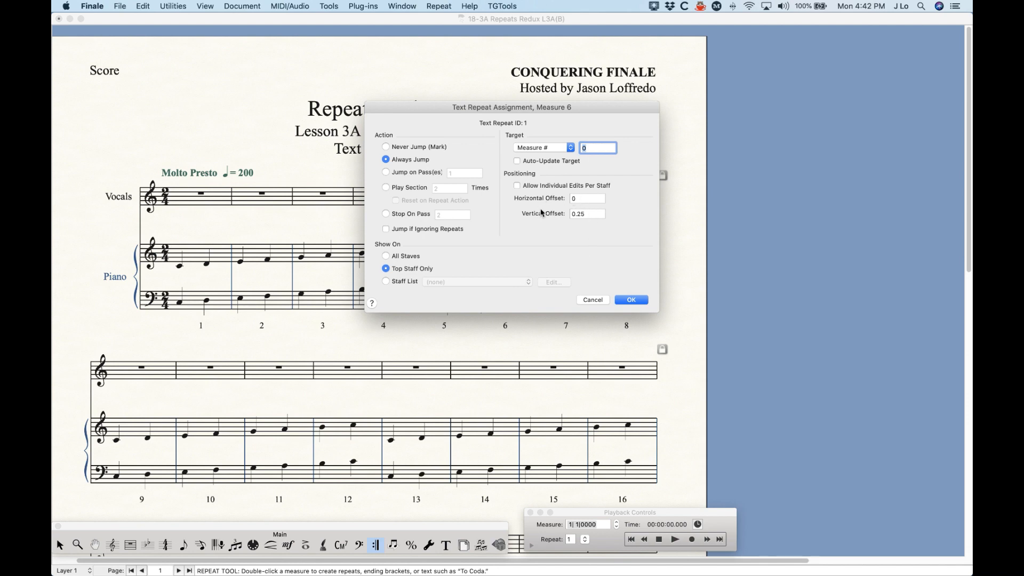
click(597, 299)
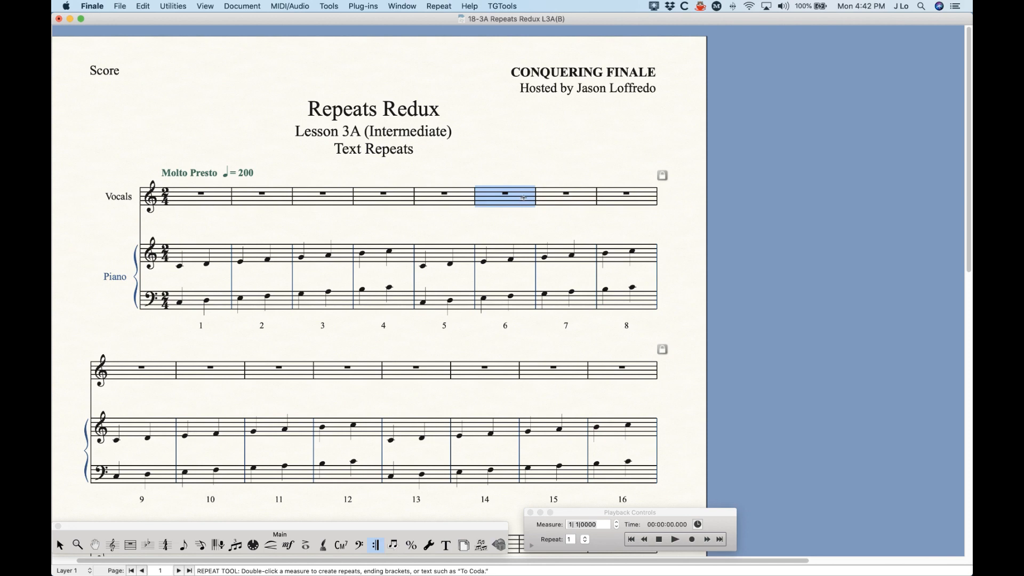
- Look through the available text repeats and their assigned metatool keys for Vocals measure 6, without assigning any
click(516, 174)
click(503, 196)
key(Return)
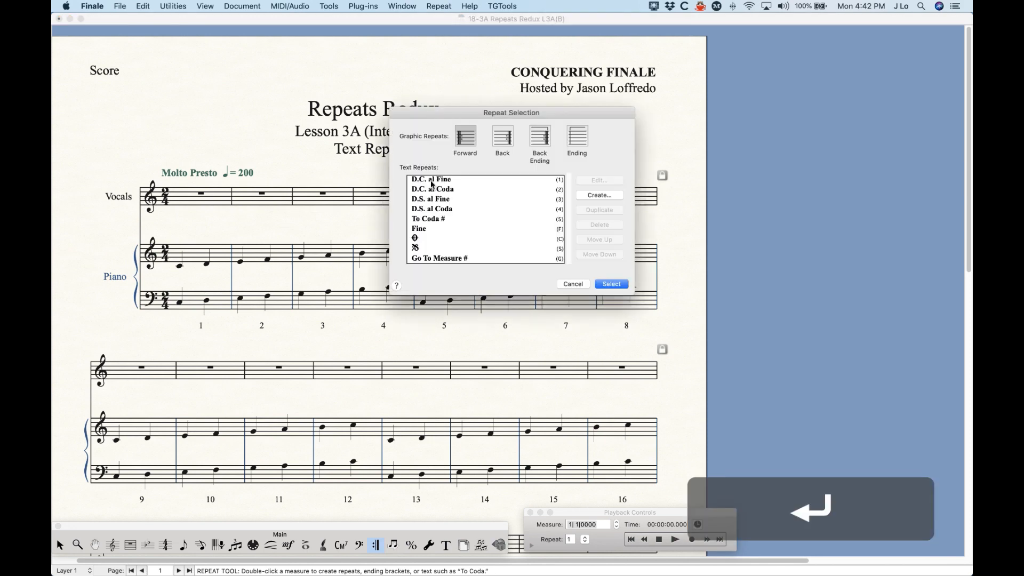
click(554, 181)
click(558, 191)
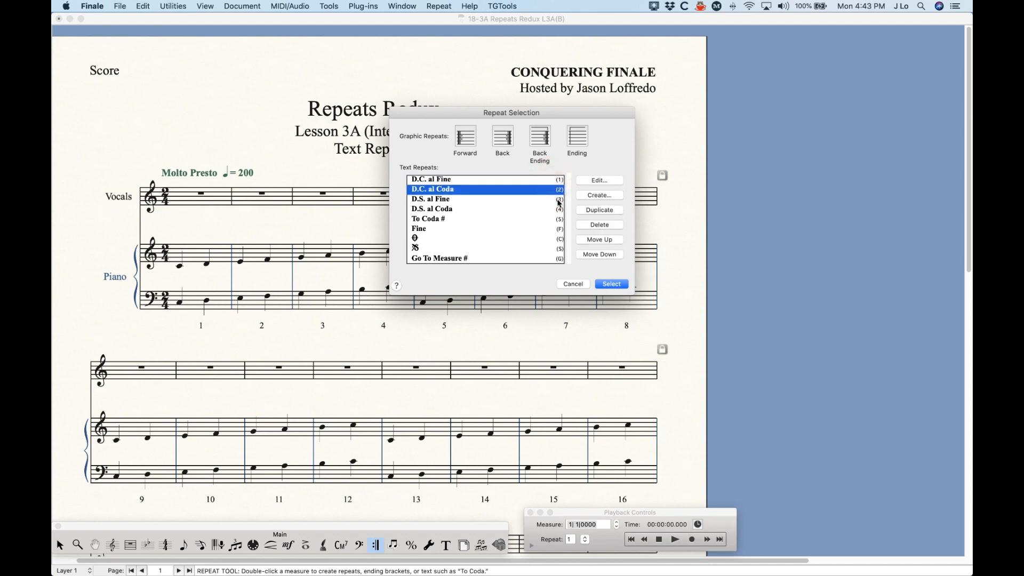
click(558, 218)
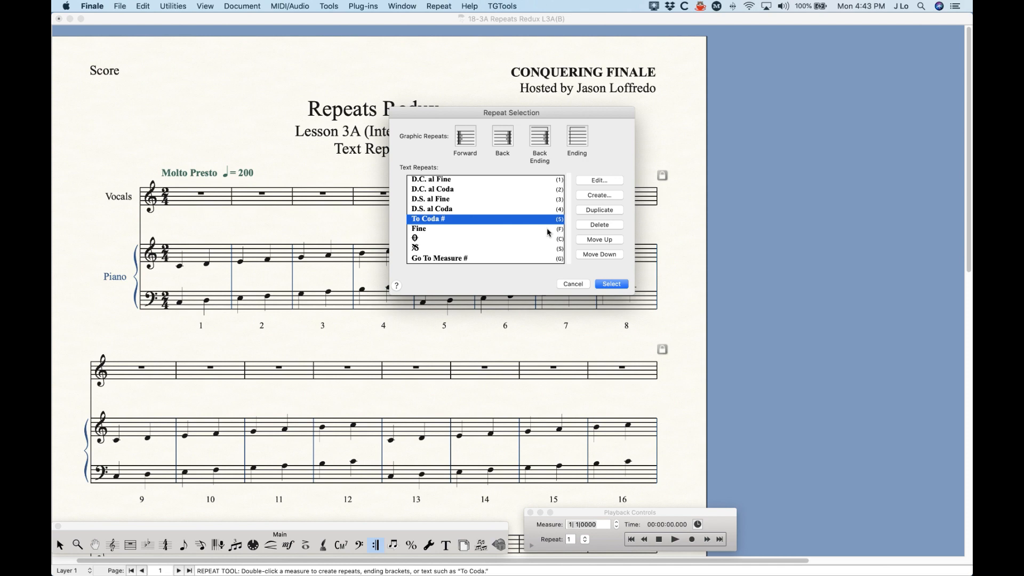
click(548, 230)
click(545, 248)
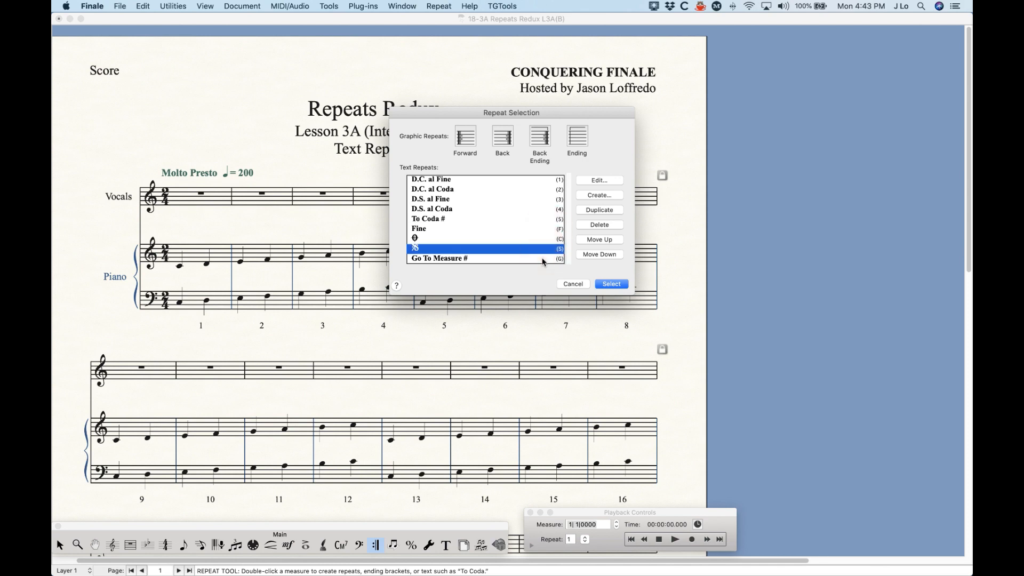
click(544, 259)
click(441, 181)
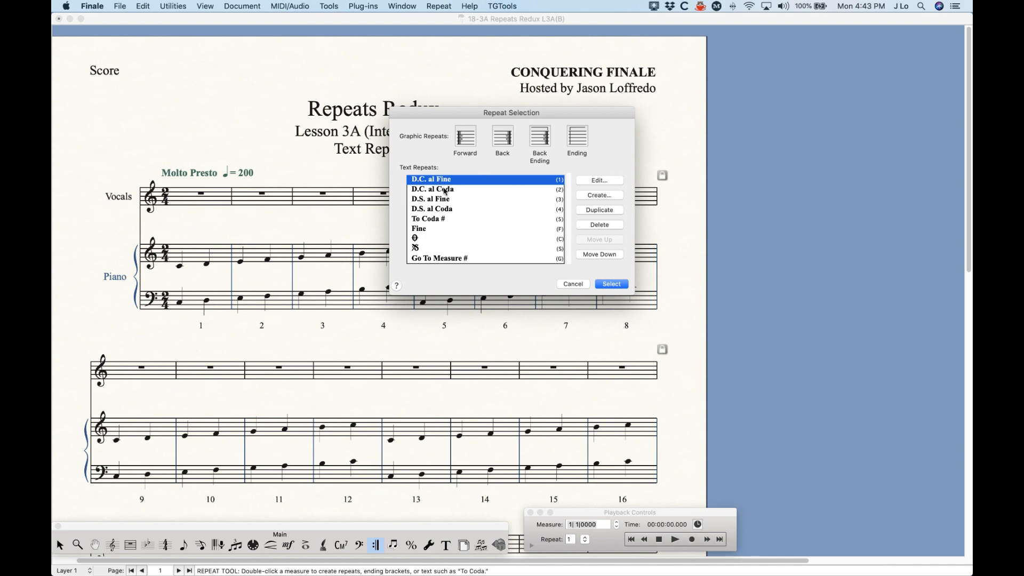
click(577, 286)
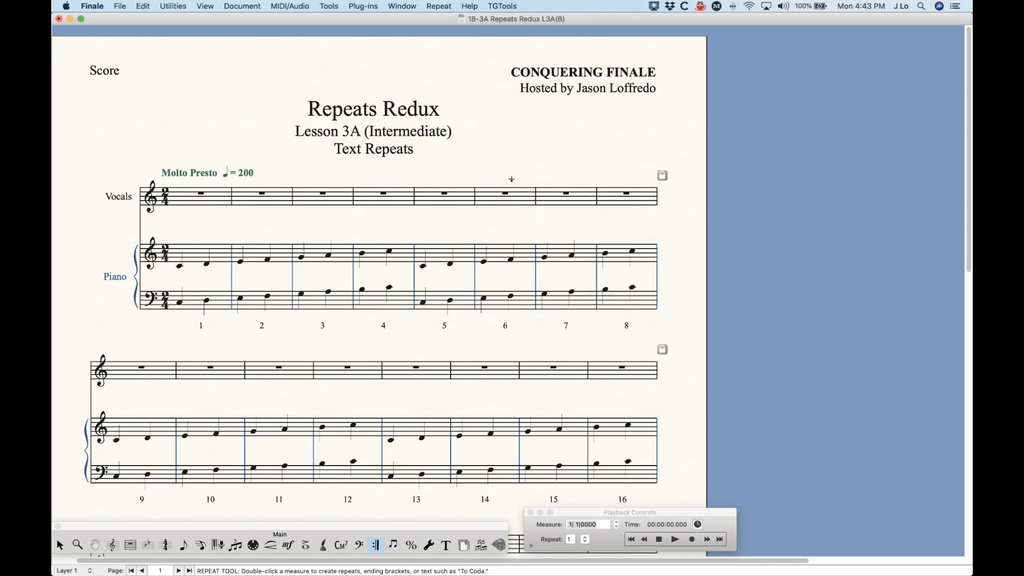
- Assign the D.C. al Fine above Vocals measure 6 with metatool 1, accepting the offered settings, and delete it again
double_click(512, 180)
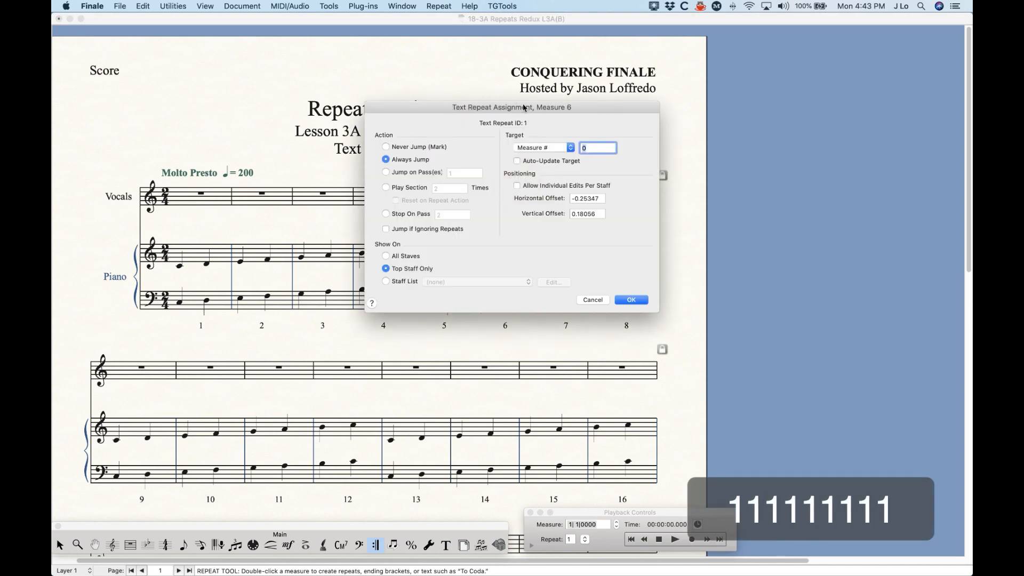
click(631, 300)
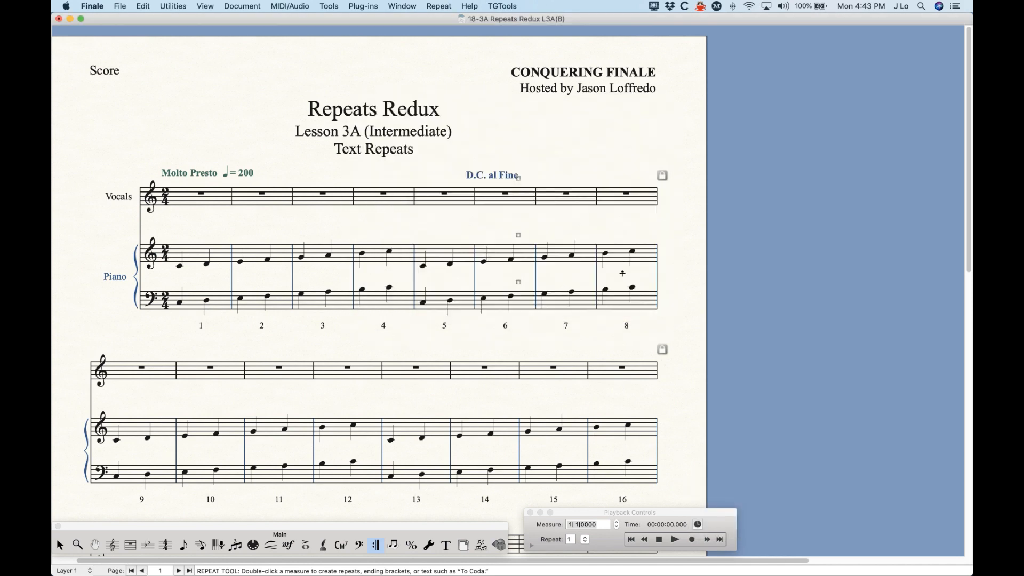
click(514, 176)
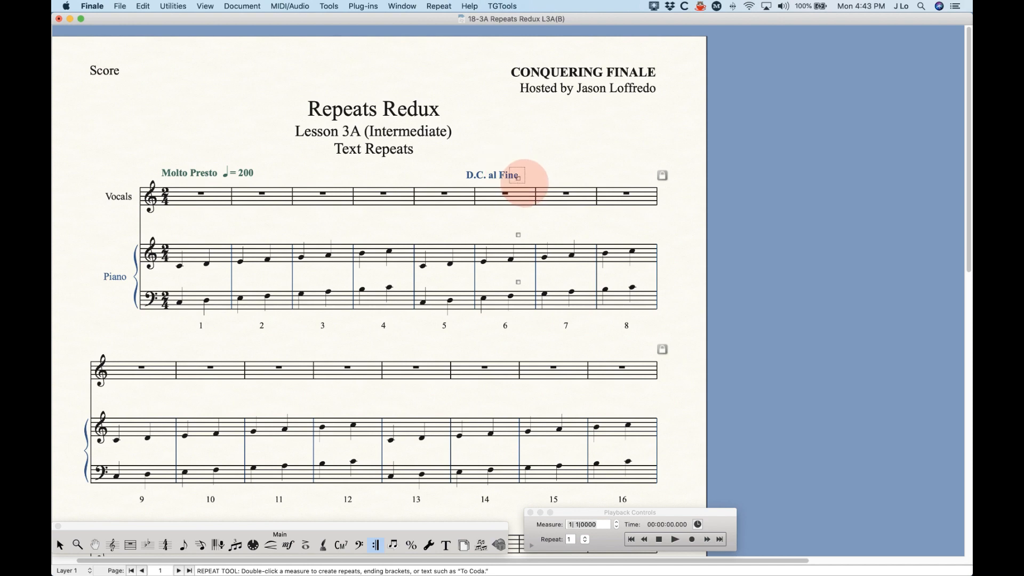
key(BackSpace)
- Assign the D.C. al Fine to Vocals measure 6 from the repeat selection with default settings, and remove it again
click(527, 194)
key(Return)
click(437, 179)
click(602, 285)
click(630, 297)
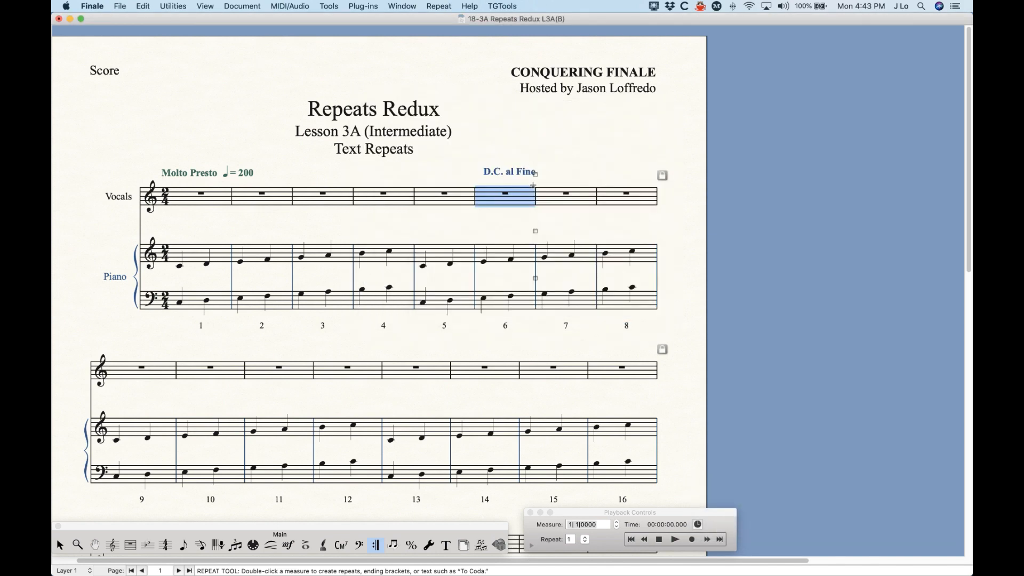
click(536, 174)
key(BackSpace)
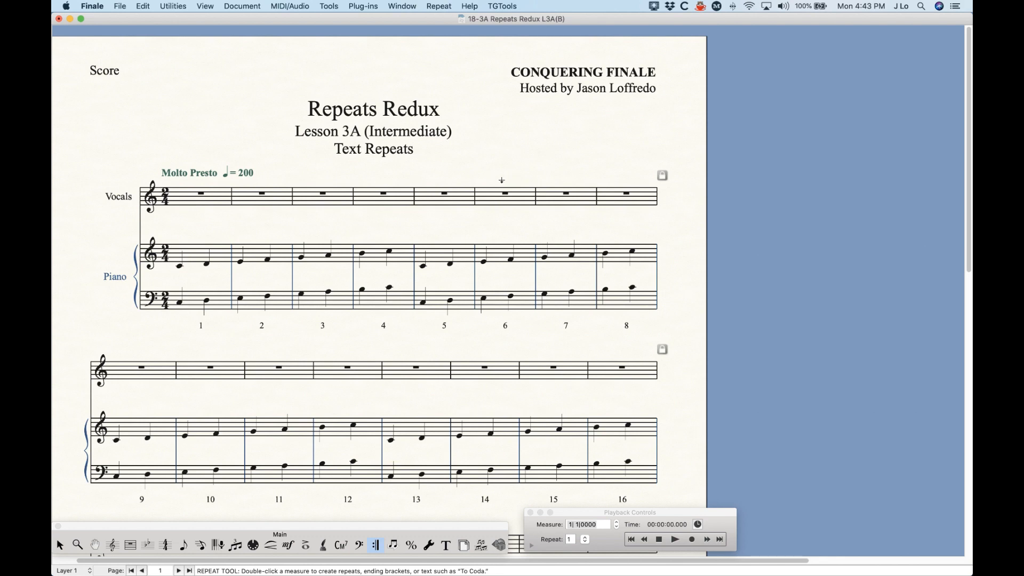
- Start programming metatool H with the D.C. al Fine text repeat, and cancel without saving it
key(shift)
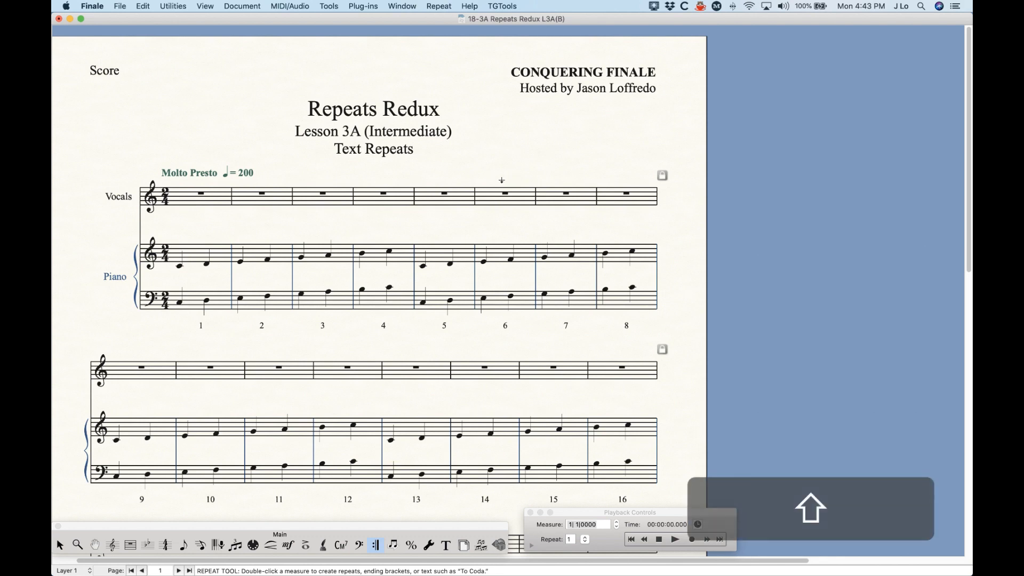
key(shift+h)
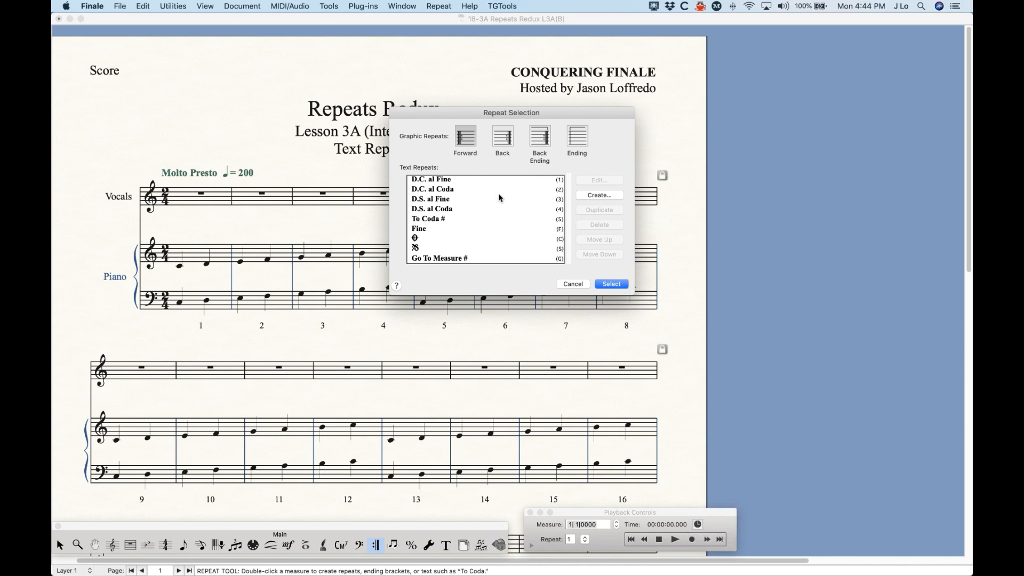
click(453, 180)
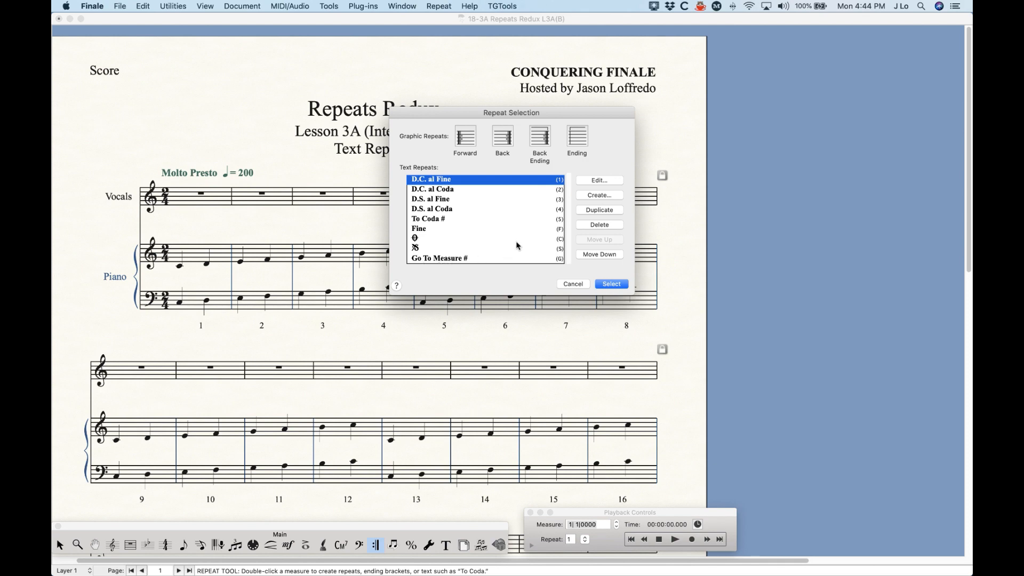
click(571, 285)
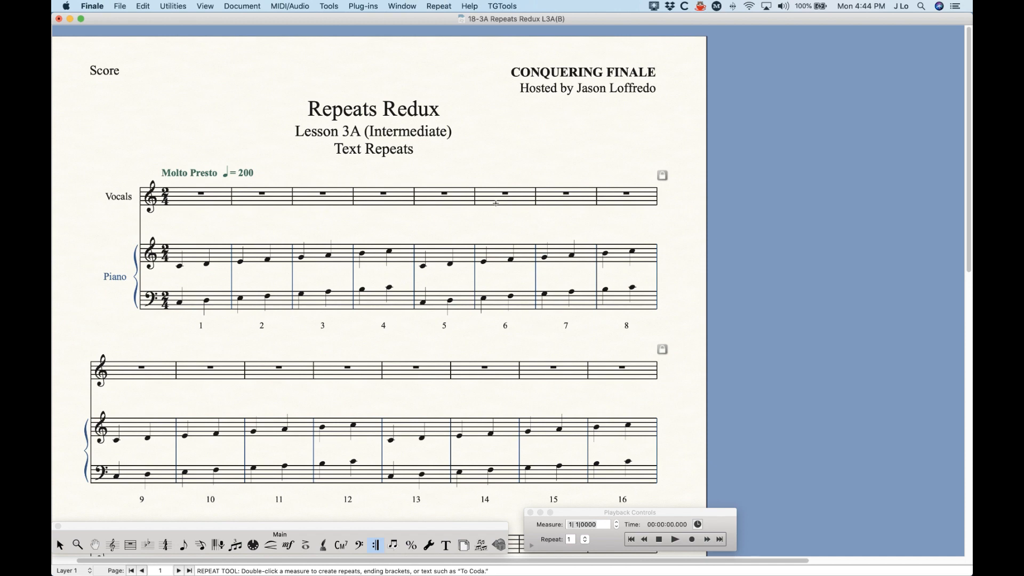
- Open the assignment settings of a segno text repeat for Vocals measure 5
click(454, 198)
key(Return)
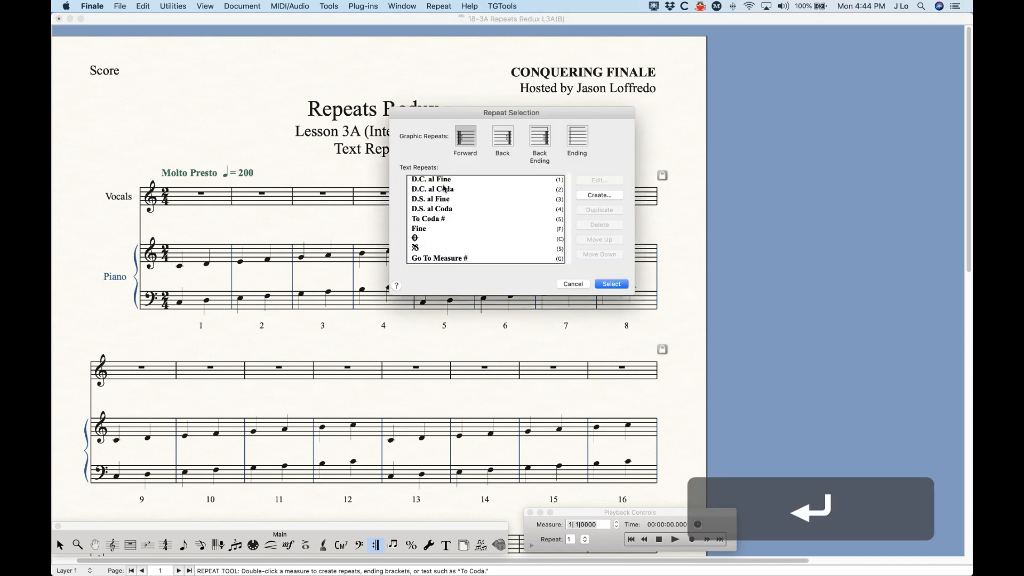
click(439, 251)
click(612, 284)
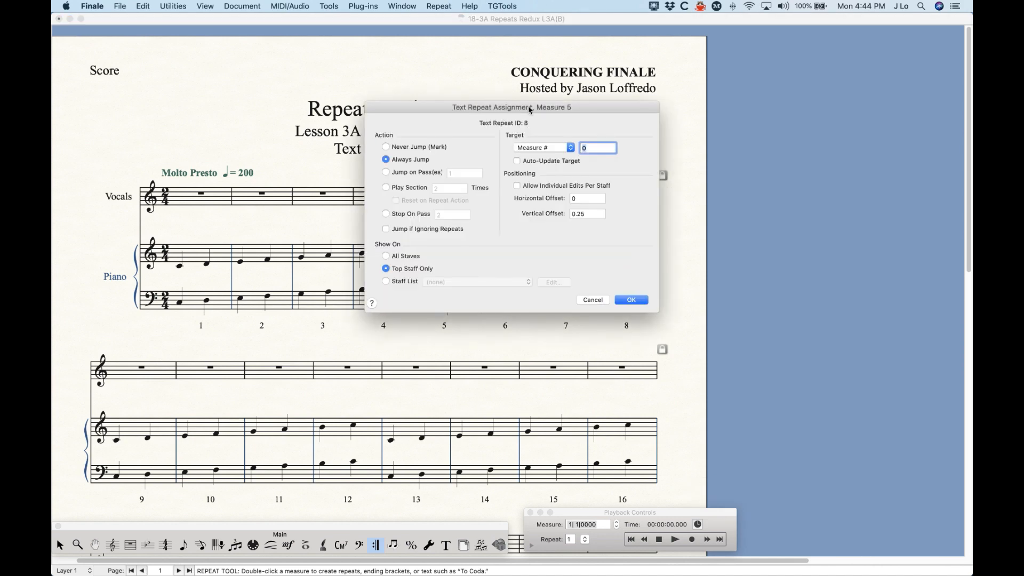
mouse_move(434, 103)
mouse_down()
mouse_move(526, 150)
mouse_move(443, 116)
mouse_up()
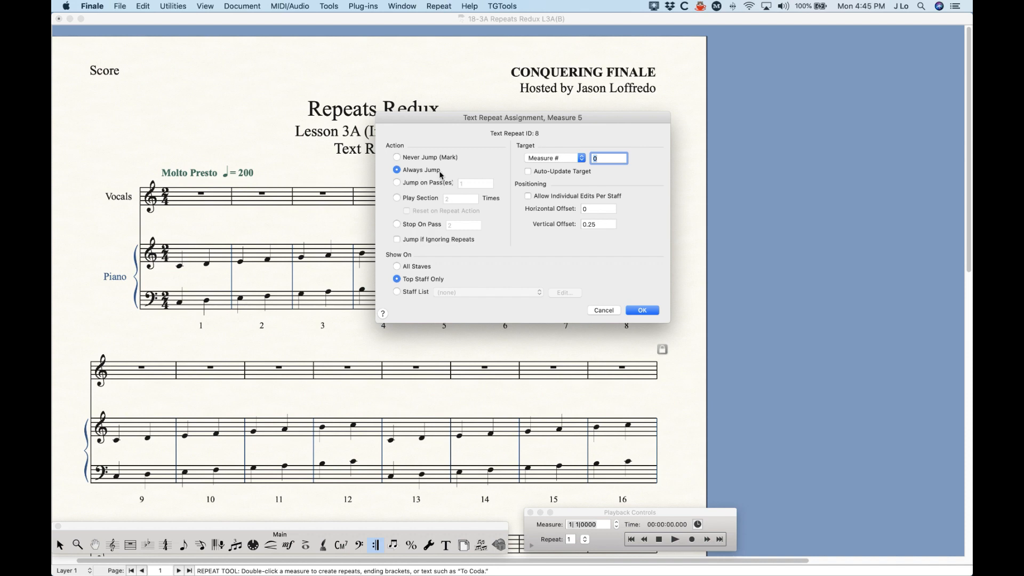
click(443, 123)
drag(443, 122, 473, 138)
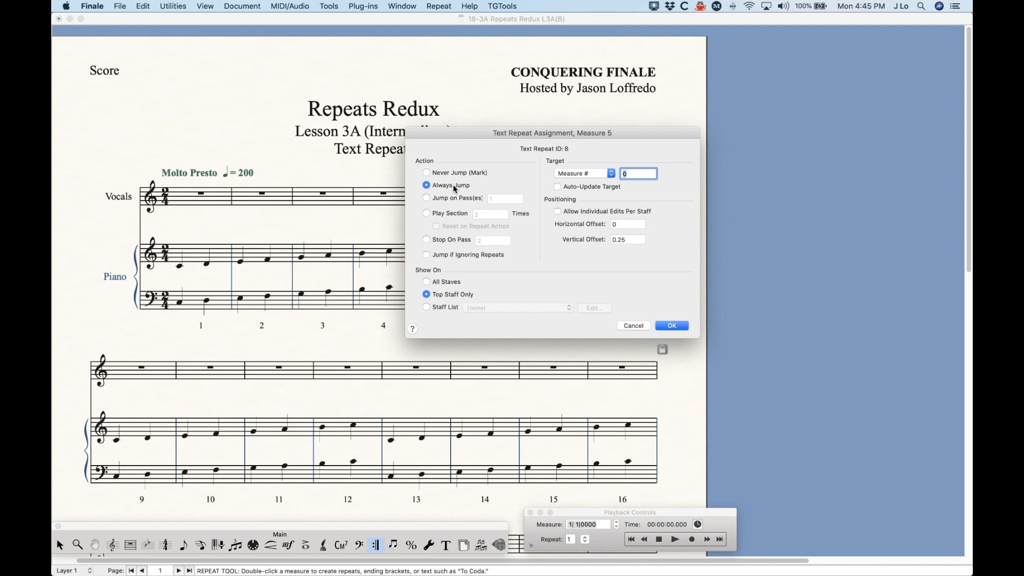
- Compare the Never Jump (Mark) and Always Jump actions for the segno repeat, leaving Always Jump selected
click(426, 173)
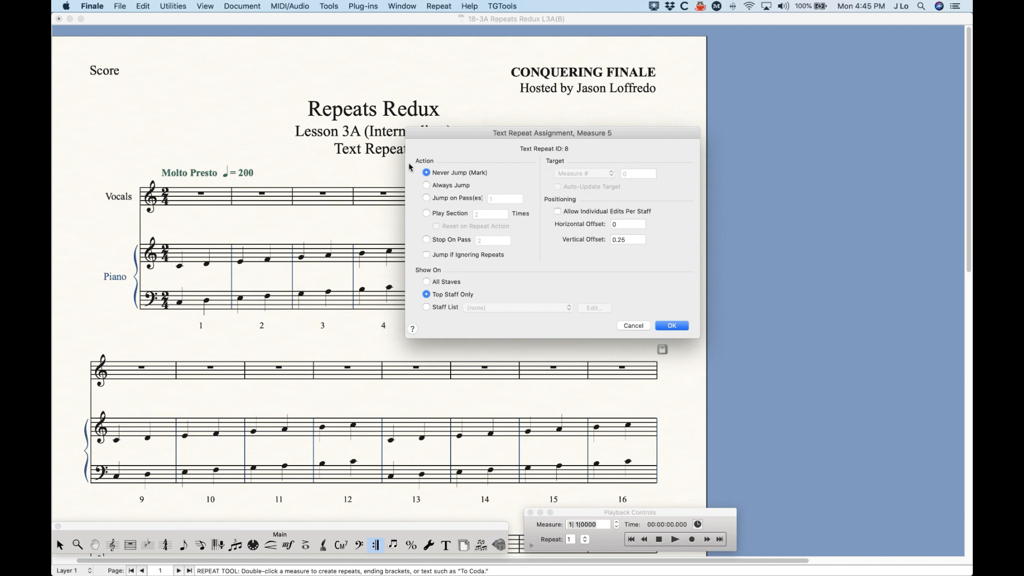
click(438, 187)
click(460, 173)
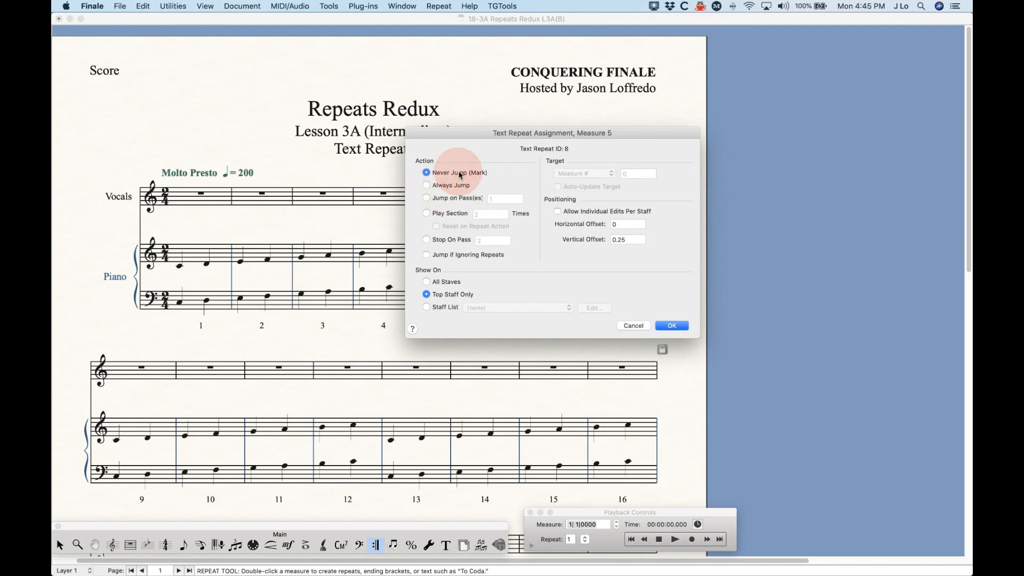
click(444, 187)
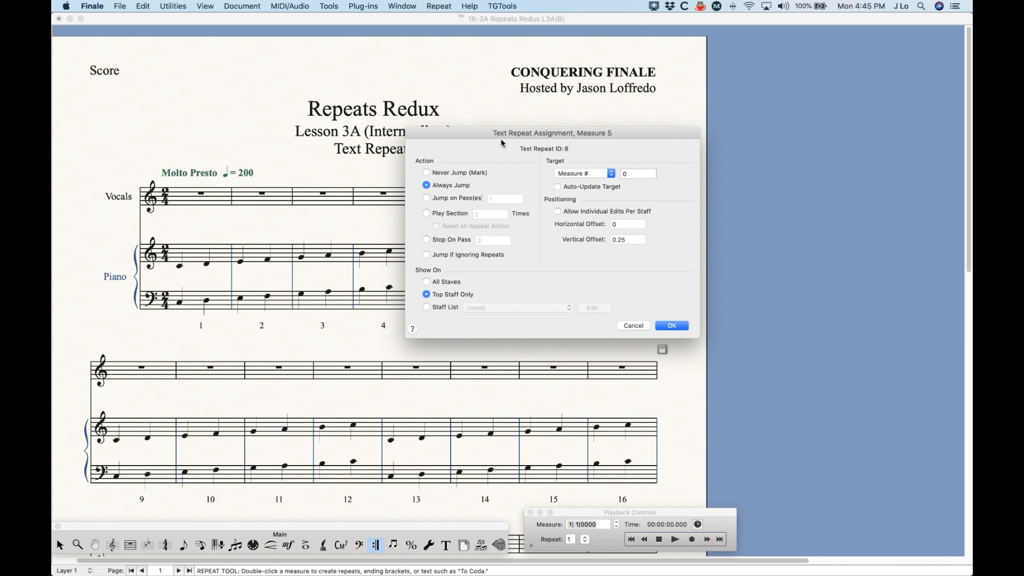
drag(495, 133, 416, 94)
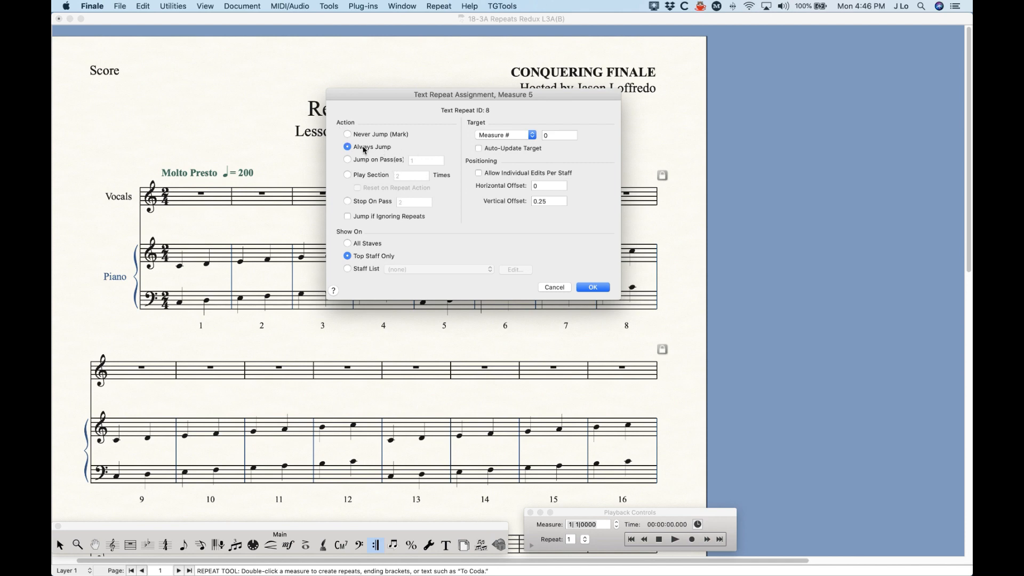
- Switch the segno's action to Jump on Pass(es) and try pass values 2, 3 and 2-3, ending with 2
click(348, 160)
drag(396, 91, 300, 65)
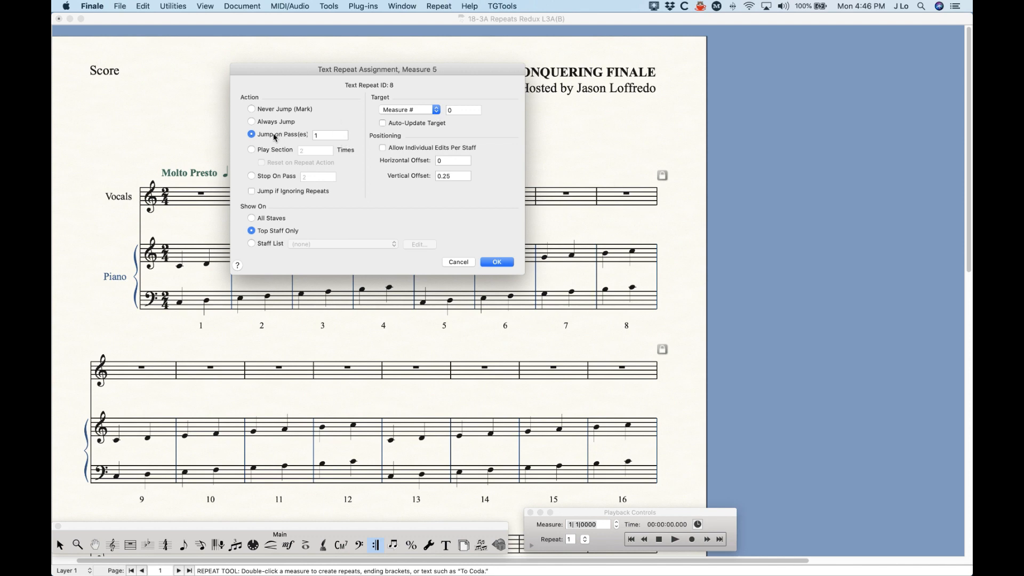
double_click(320, 135)
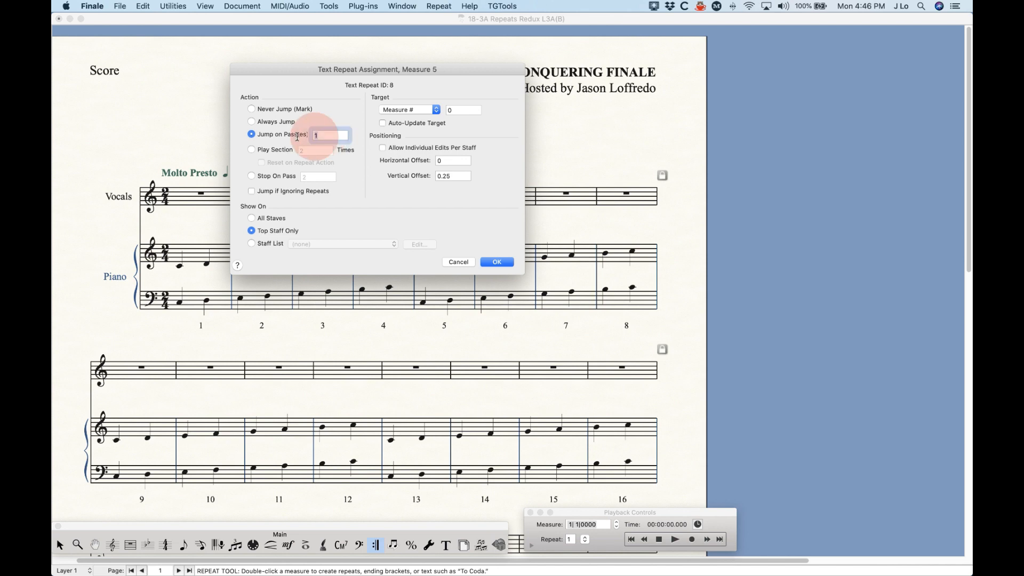
text(2)
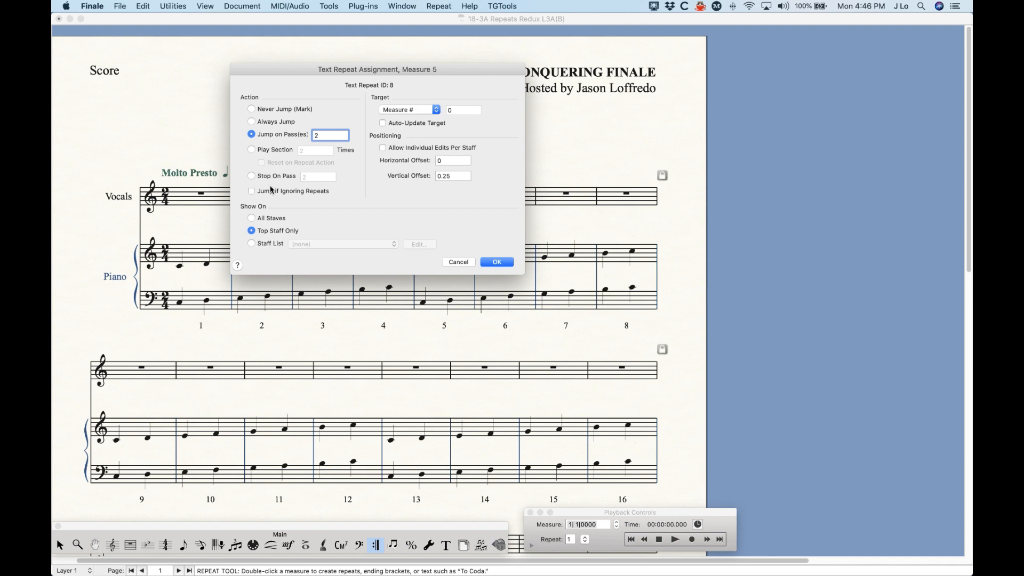
click(314, 135)
text(3)
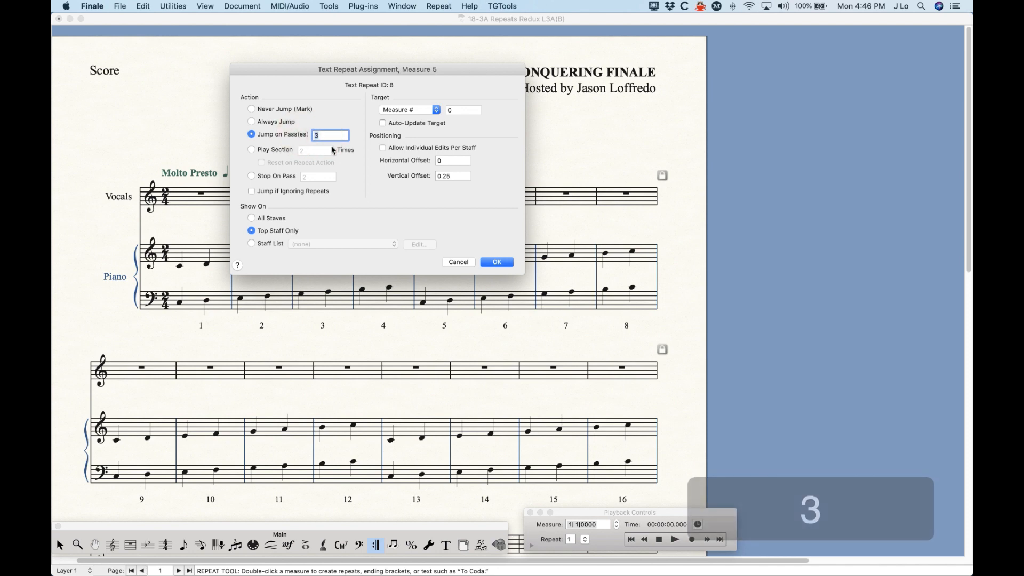
key(BackSpace)
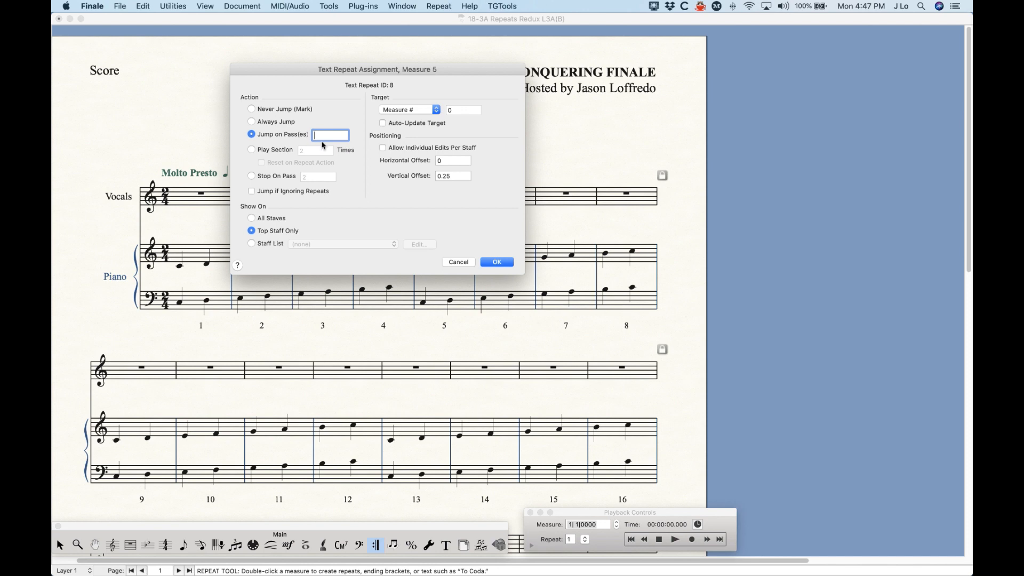
text(2-3)
key(BackSpace)
key(BackSpace)
- Try the Play Section action for the segno repeat, and set the action to Stop On Pass 2 instead
click(252, 151)
click(308, 151)
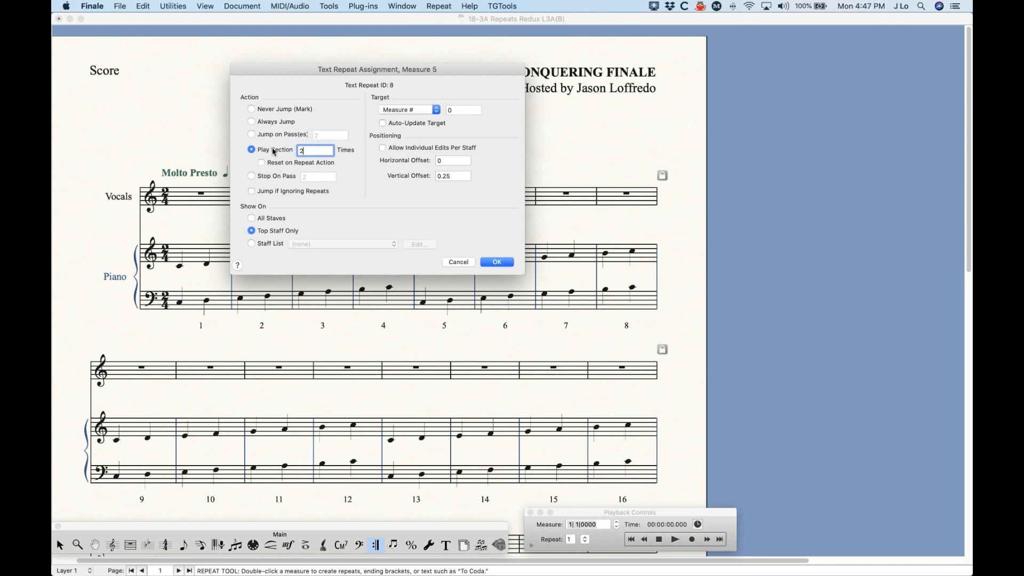
click(254, 177)
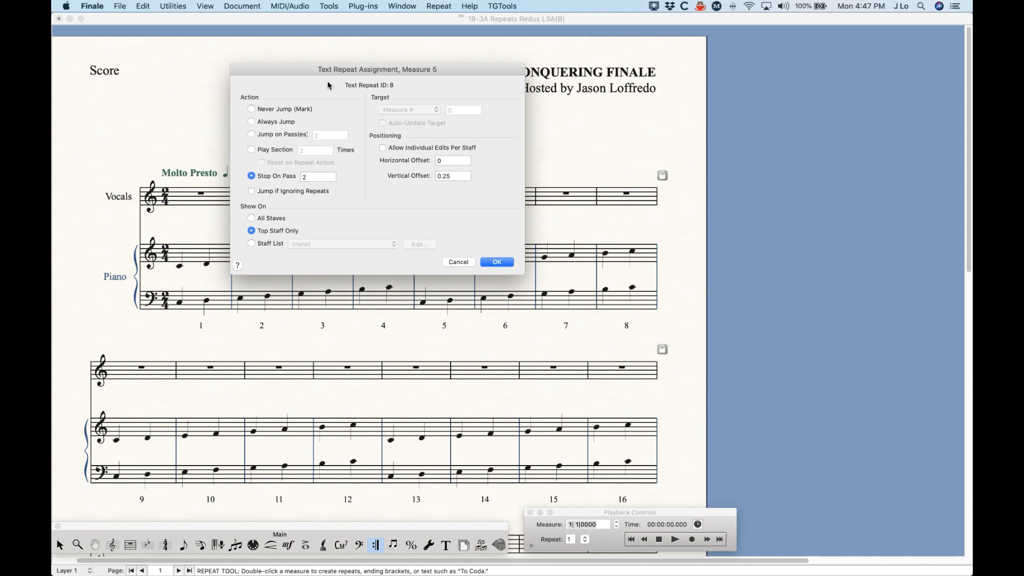
- Try Never Jump (Mark), Stop On Pass and Jump if Ignoring Repeats for the segno repeat, and discard its assignment
drag(319, 69, 363, 152)
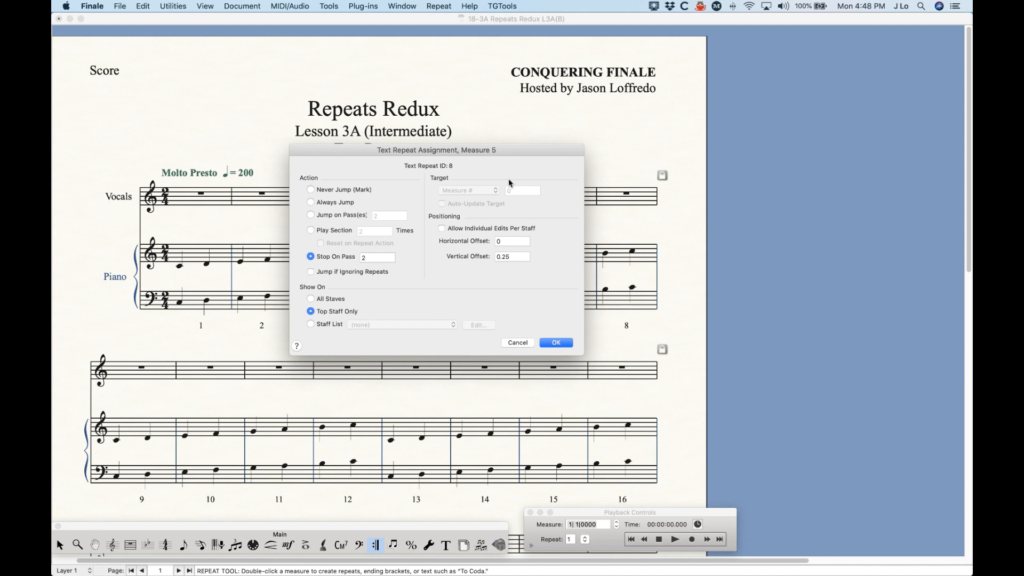
click(323, 189)
click(333, 257)
click(312, 190)
click(327, 272)
click(352, 274)
drag(636, 514, 674, 344)
click(521, 343)
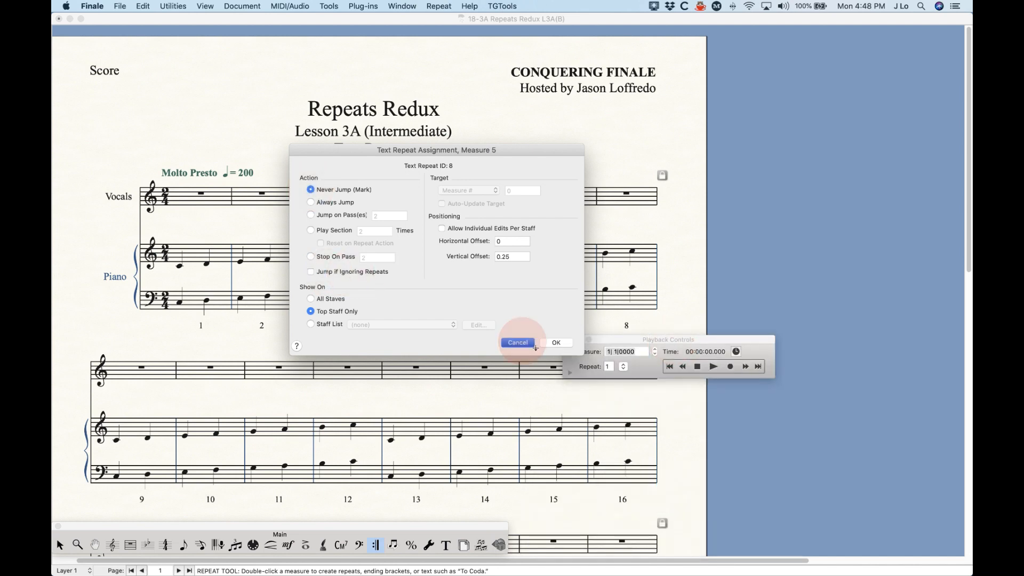
- Expand the Playback Controls, examine the Ignore Repeats setting in the Playback/Record Options, and cancel without keeping changes
click(570, 373)
drag(659, 338, 622, 302)
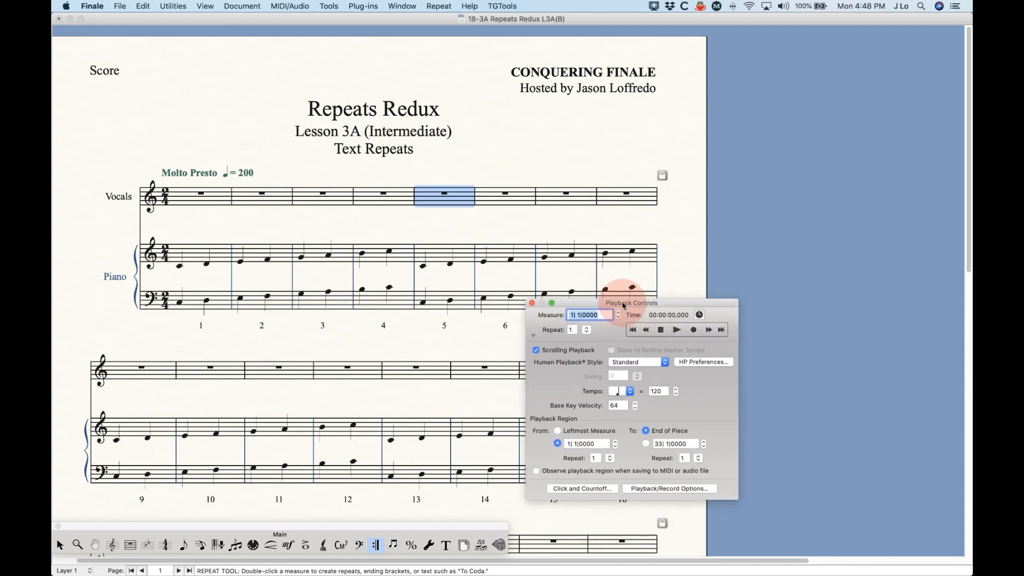
click(660, 490)
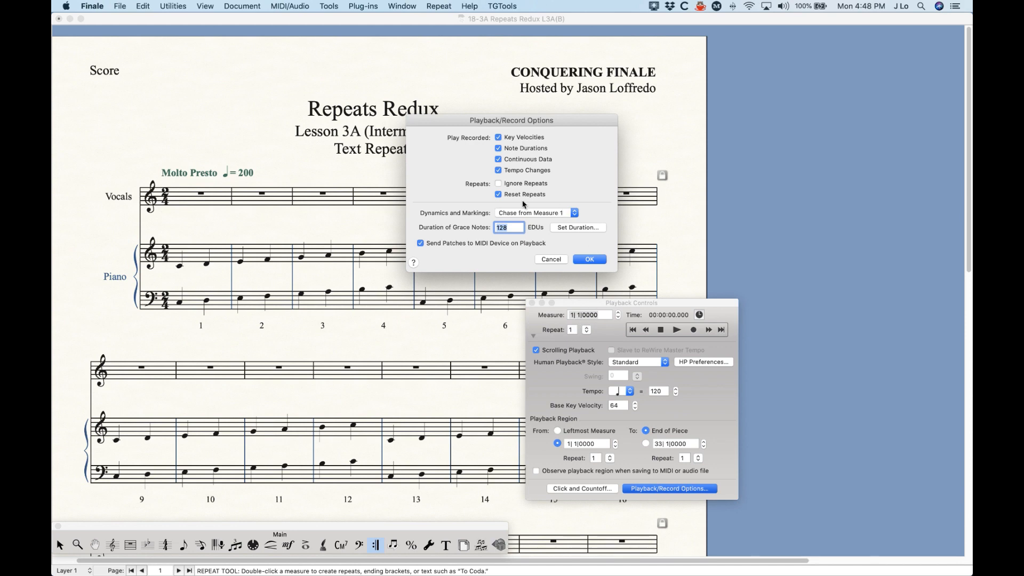
click(514, 185)
click(514, 185)
click(514, 185)
click(557, 262)
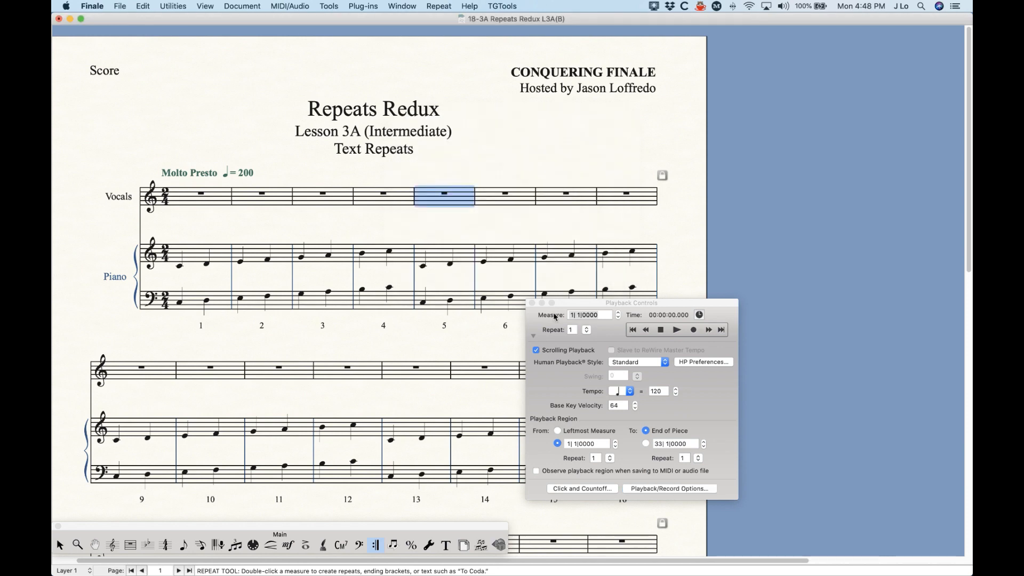
- Collapse the expanded Playback Controls and move them back down, clear of the first system
click(536, 336)
click(538, 336)
drag(572, 305, 581, 507)
- Choose the D.C. al Fine text repeat for Vocals measure 5 and open its assignment settings
key(Return)
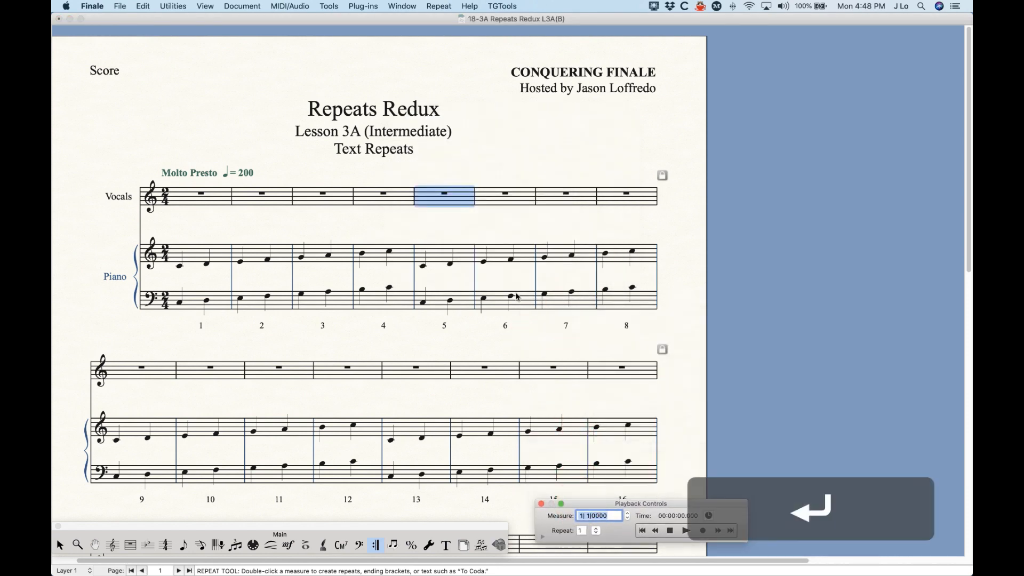
double_click(446, 197)
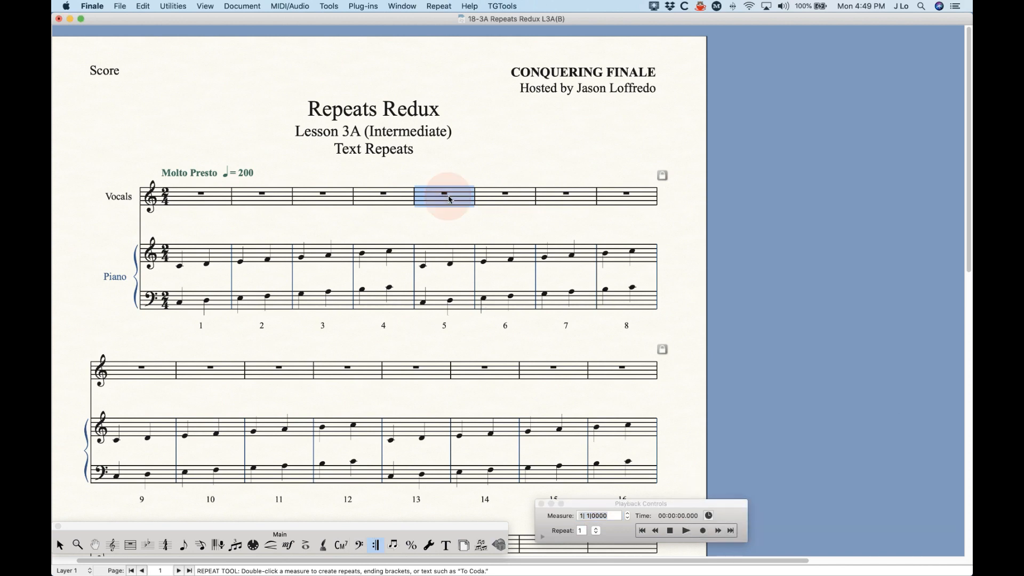
click(446, 181)
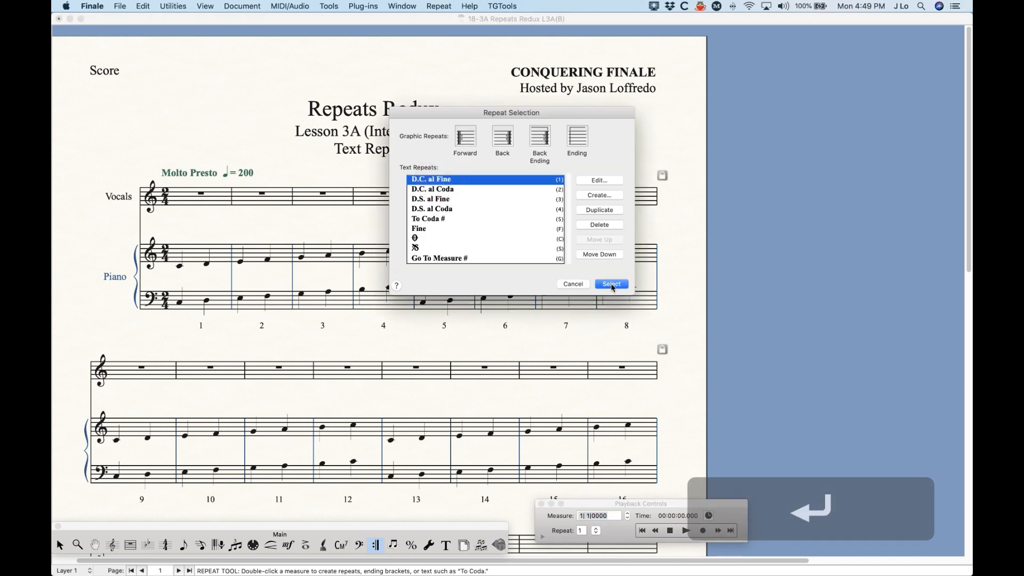
key(Return)
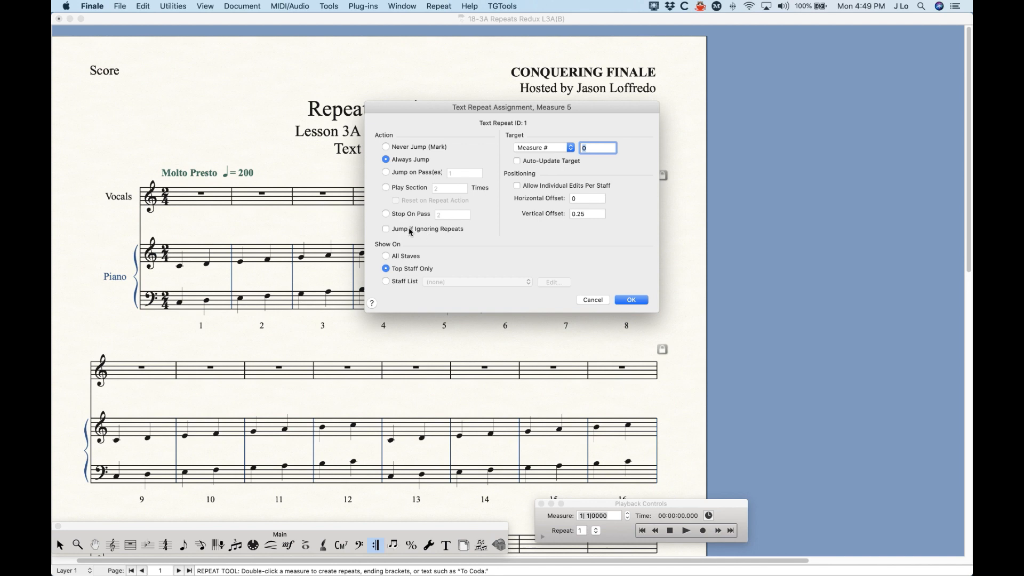
- Try Jump if Ignoring Repeats and the alternative jump actions for D.C. al Fine, leaving Always Jump selected
click(409, 231)
click(409, 232)
click(462, 128)
click(398, 171)
click(410, 190)
click(405, 161)
- Review the target types, keep Measure #, try target values 1, 4 and 4b, and clear the value
click(539, 149)
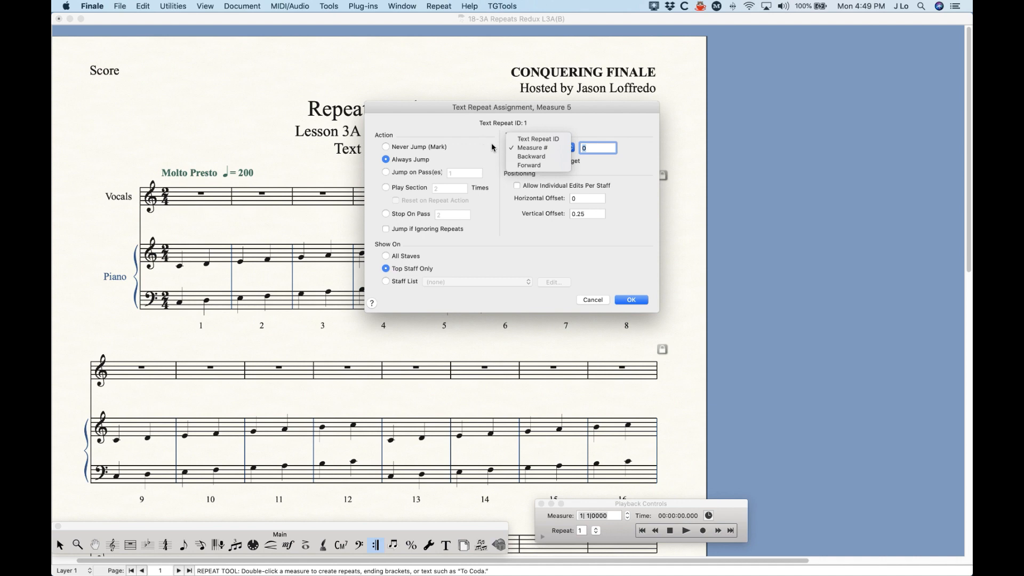
click(532, 148)
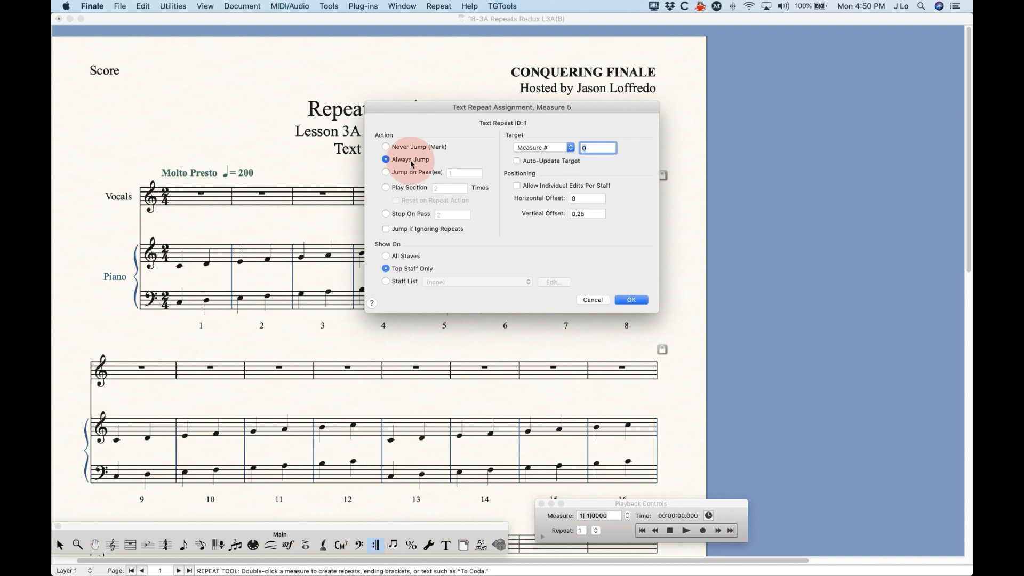
text(1)
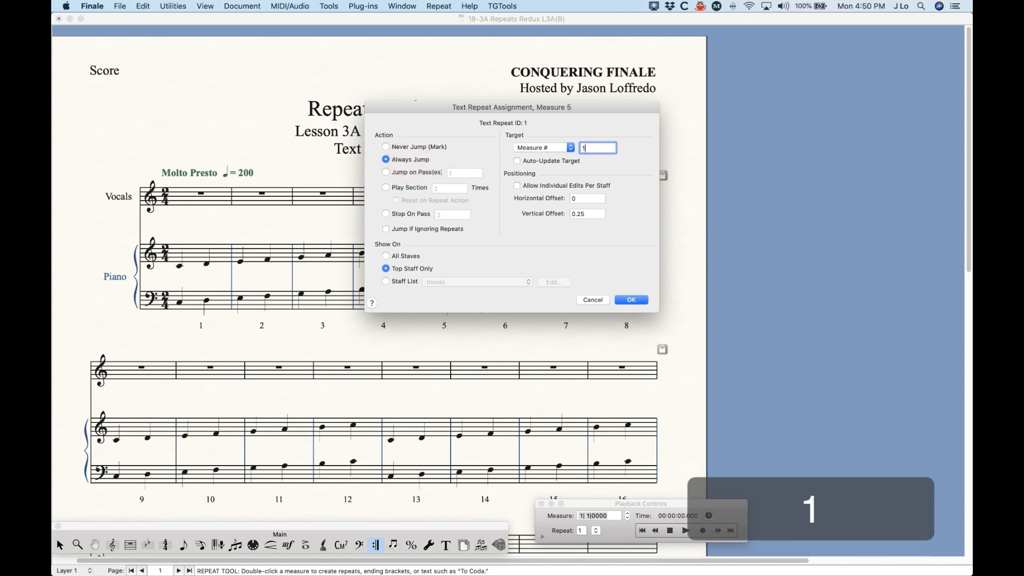
click(596, 148)
double_click(590, 147)
text(4)
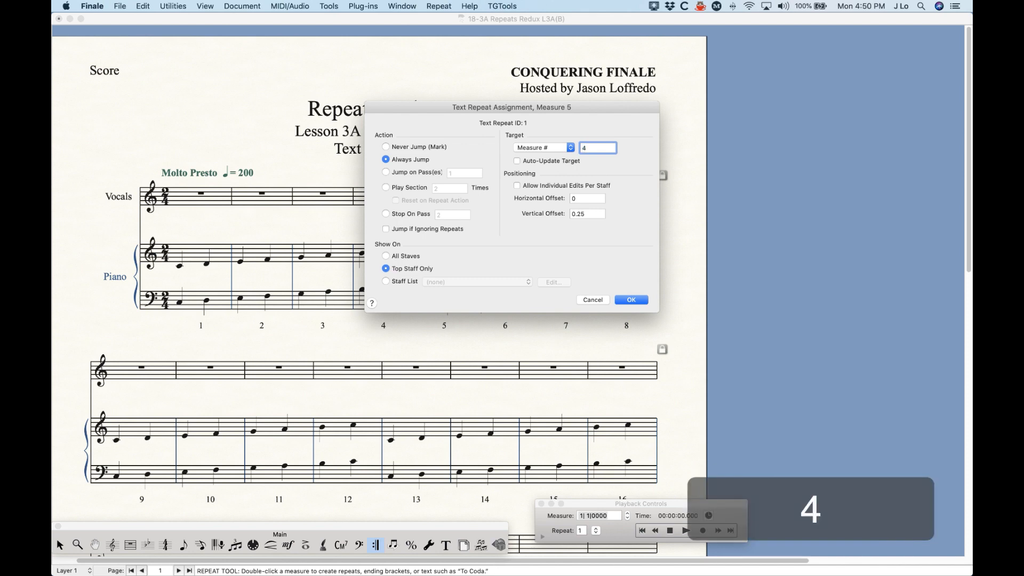
text(b)
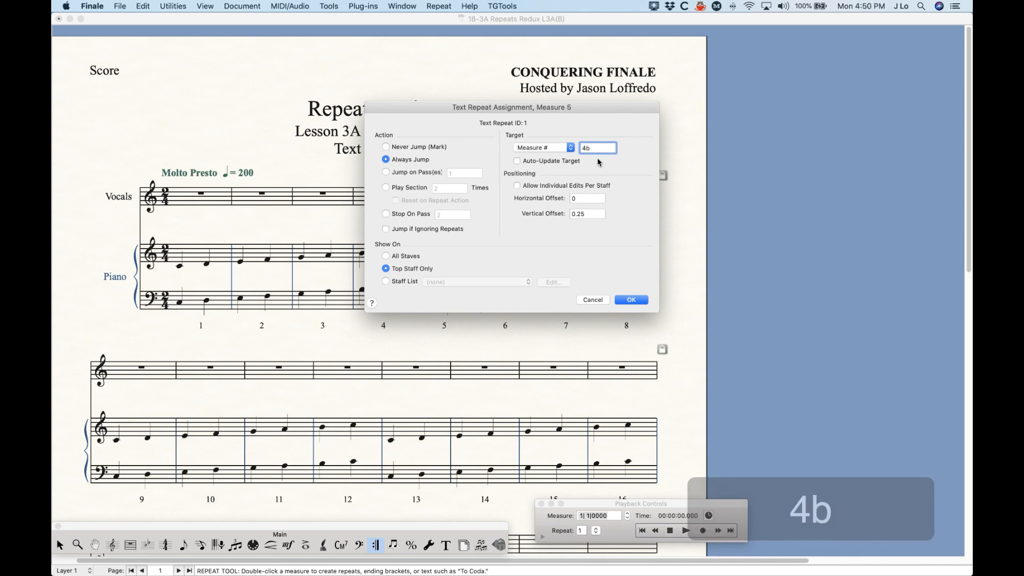
key(BackSpace)
key(BackSpace)
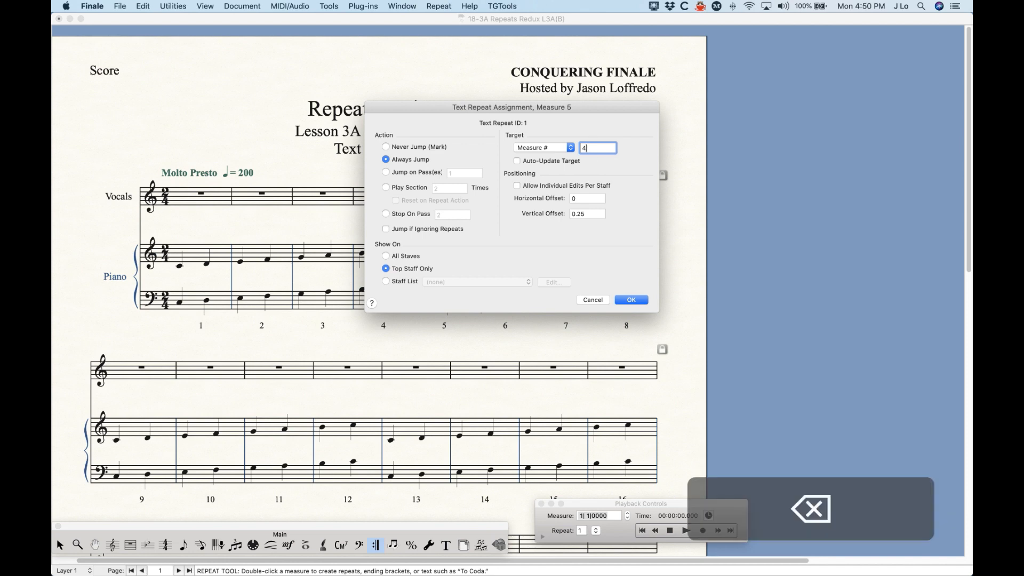
- Try Auto-Update Target with measure 3, switch the target to Text Repeat ID without auto-update, and discard the D.C. al Fine assignment
click(535, 162)
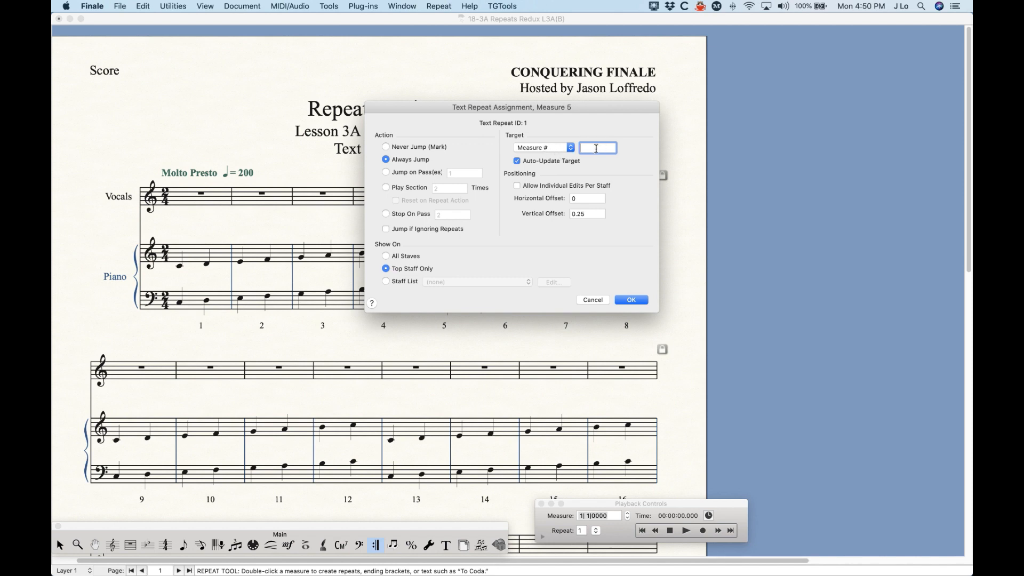
text(3)
click(542, 150)
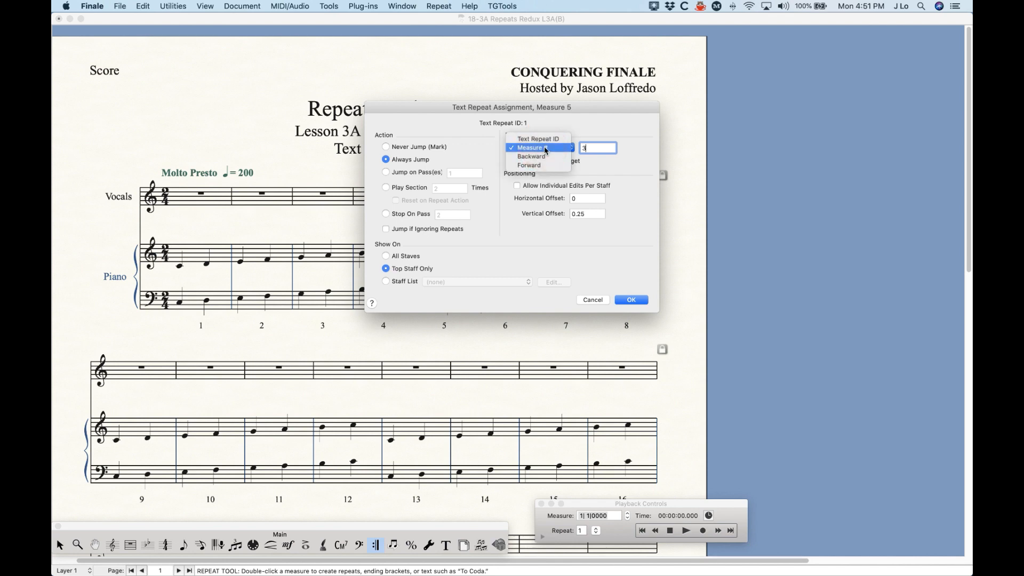
click(538, 139)
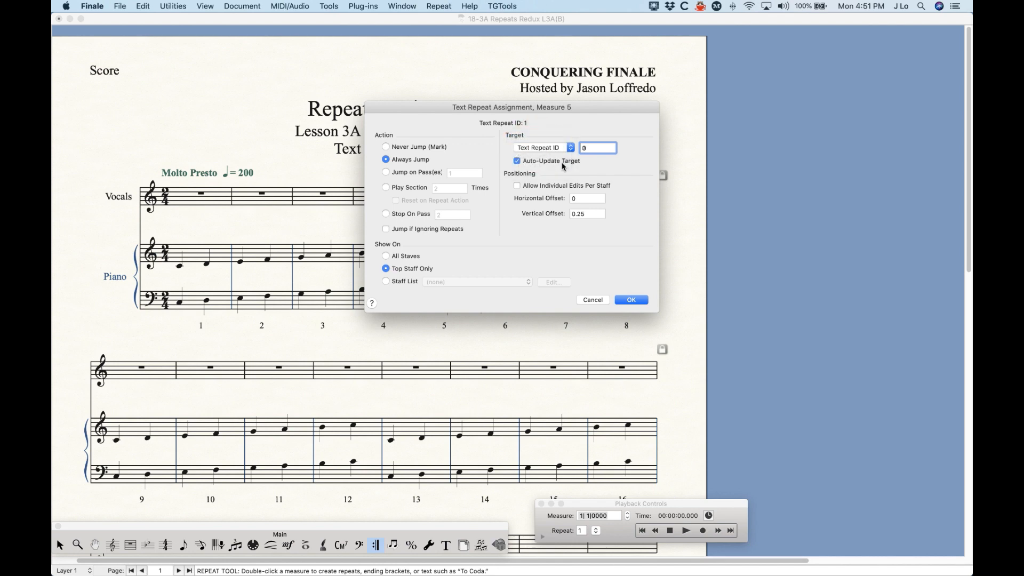
click(542, 163)
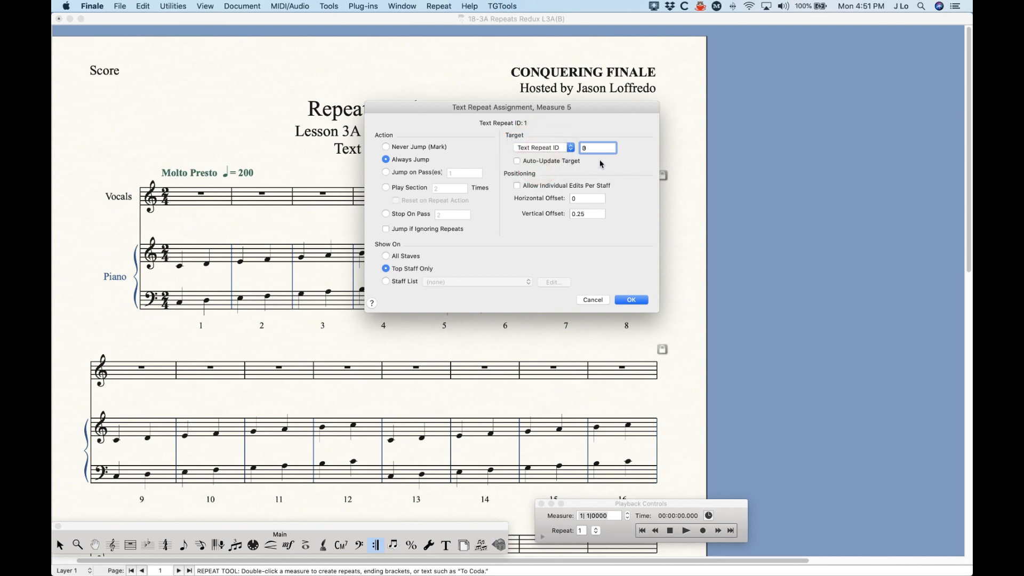
click(598, 302)
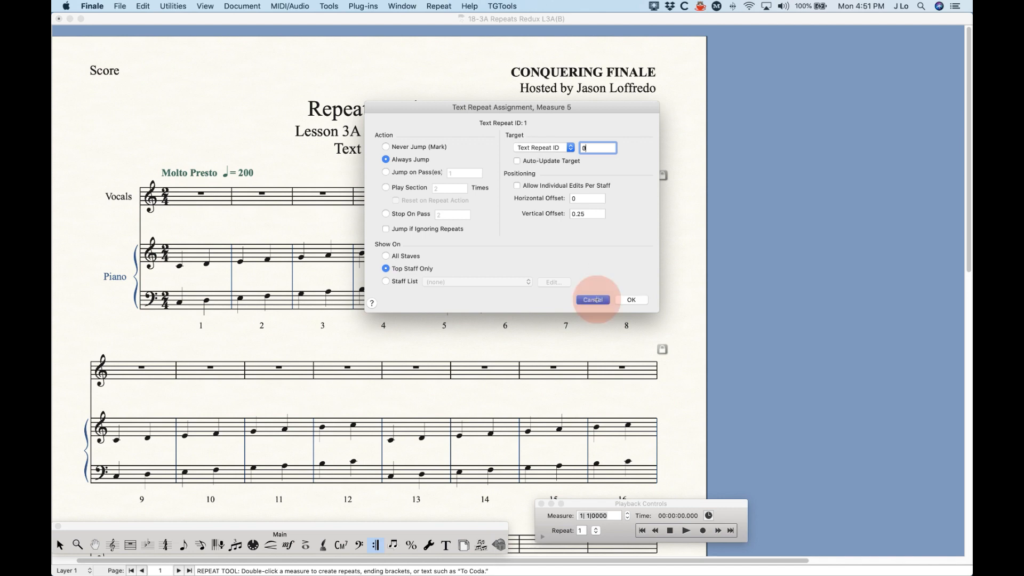
- Reopen the repeat choices for measure 5 and go through the text repeats from D.C. al Fine to Go To Measure #
key(Return)
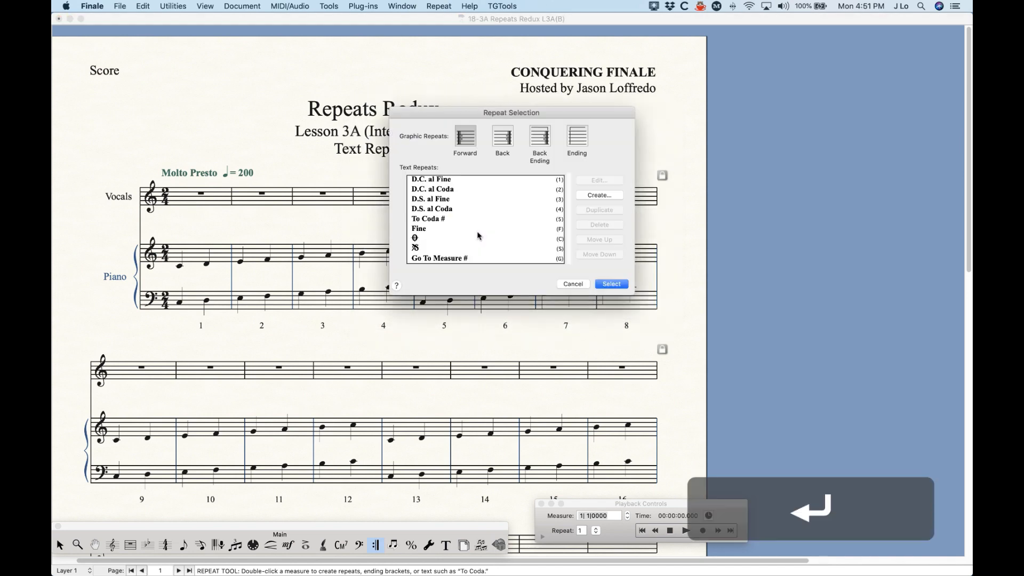
click(426, 183)
click(425, 190)
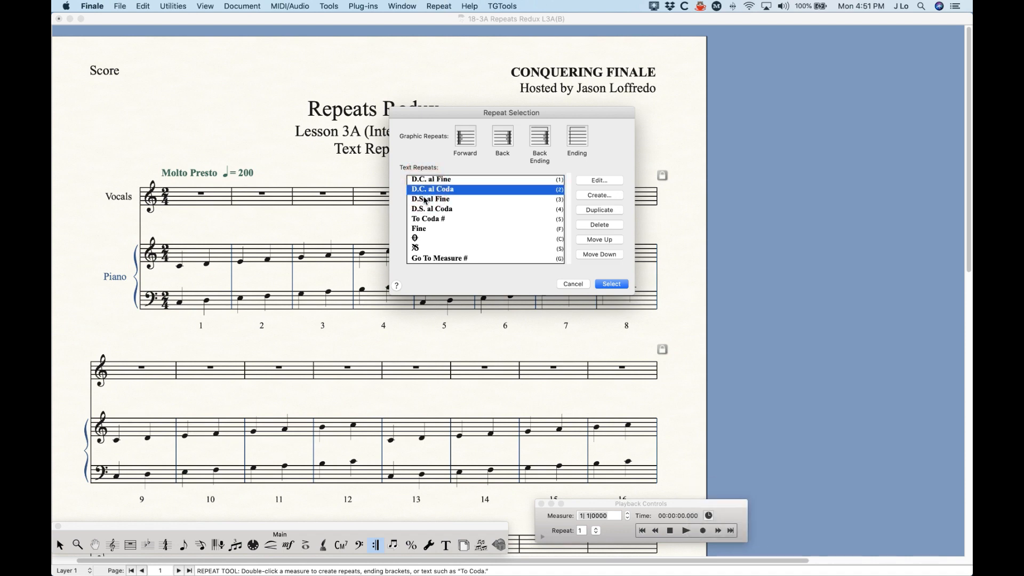
click(425, 198)
click(425, 209)
click(425, 218)
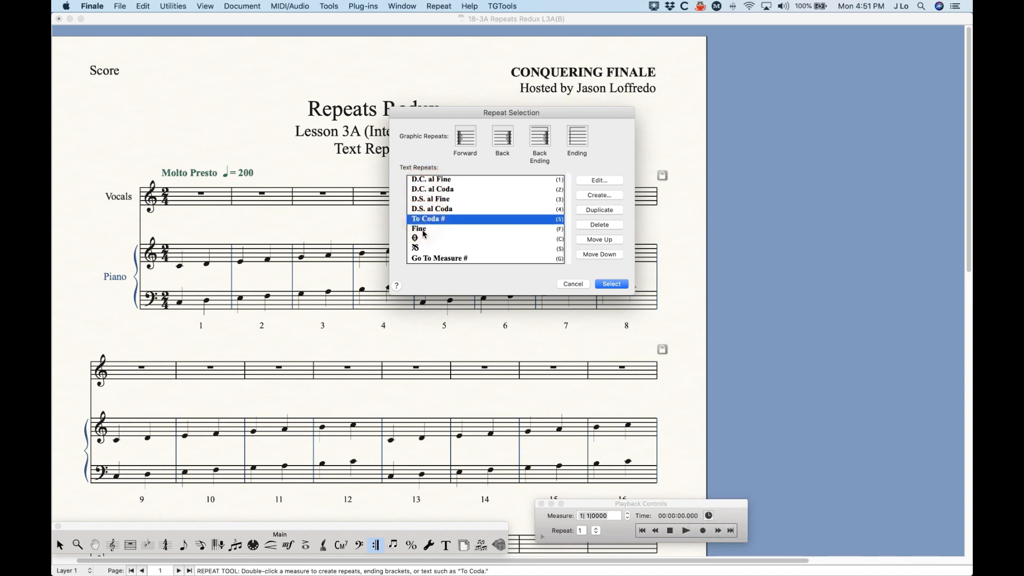
click(420, 228)
click(418, 241)
click(417, 248)
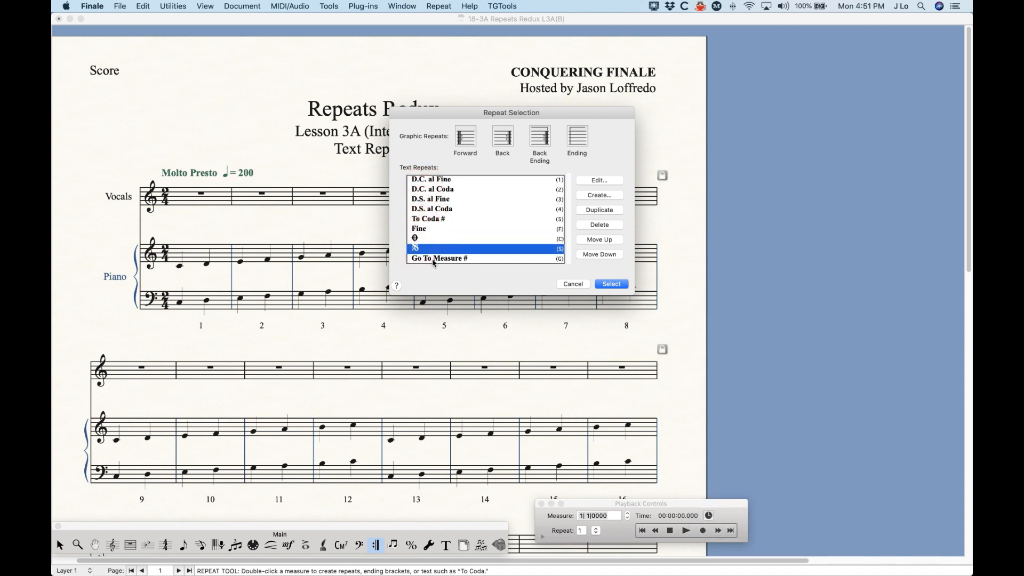
click(421, 259)
- Compare D.C. al Fine, D.C. al Coda and the segno, open the segno's assignment settings, and cancel them
click(428, 179)
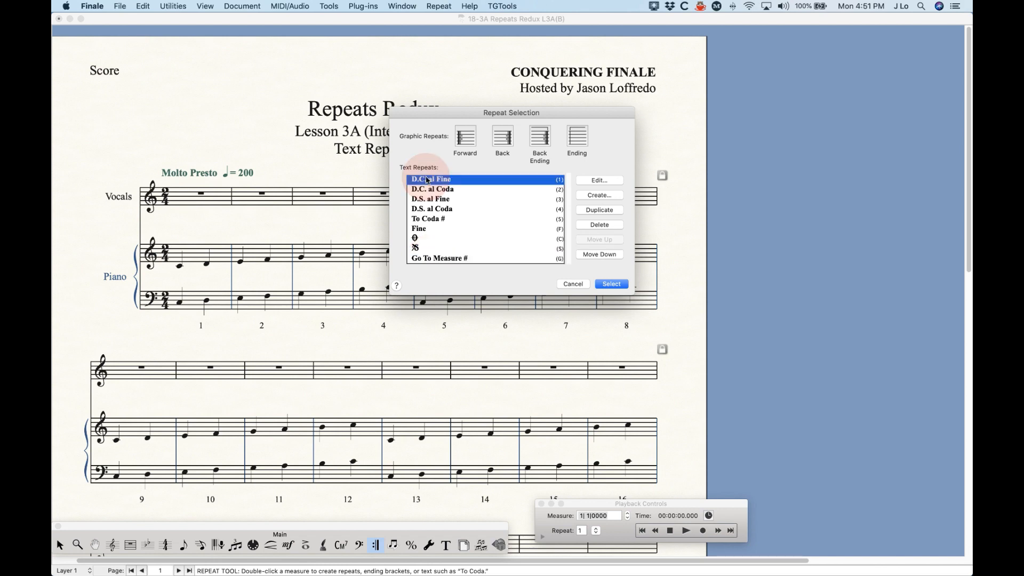
click(457, 191)
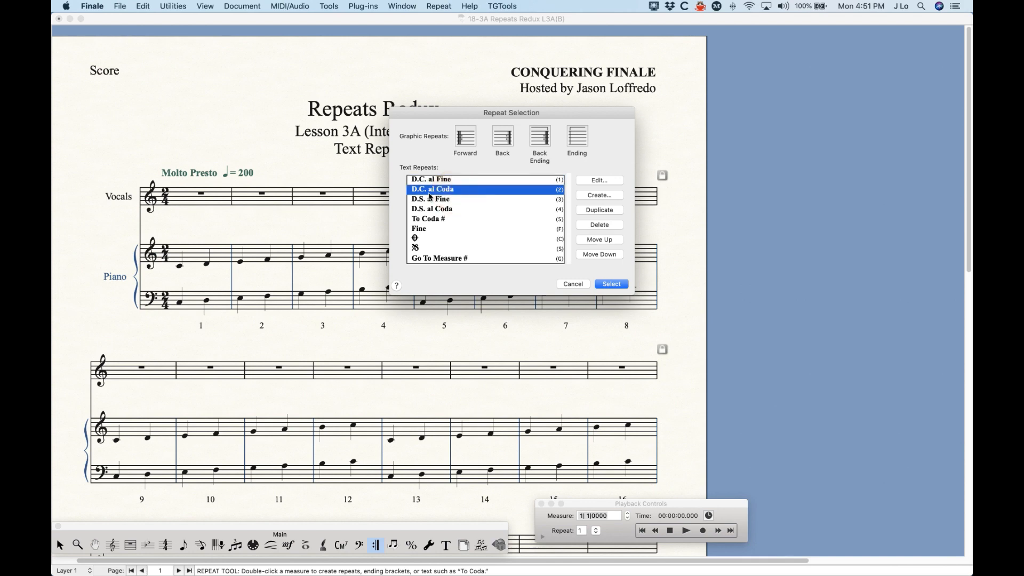
drag(439, 201, 419, 248)
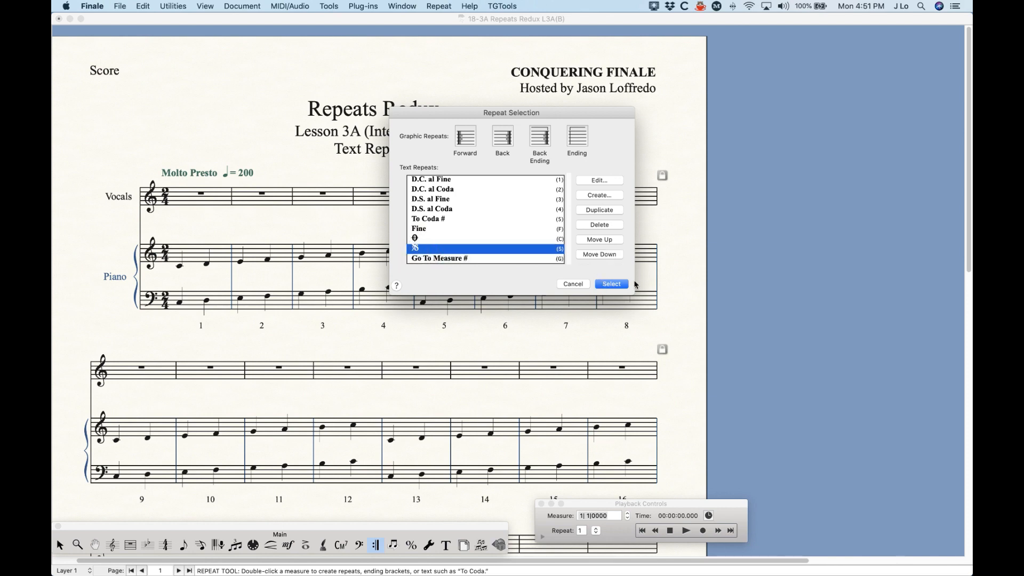
click(611, 286)
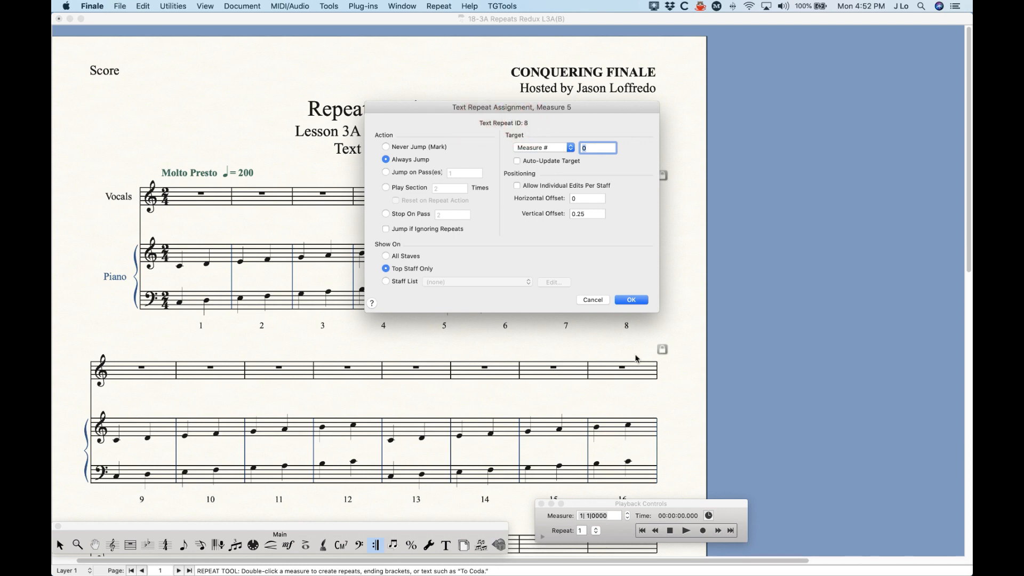
click(595, 301)
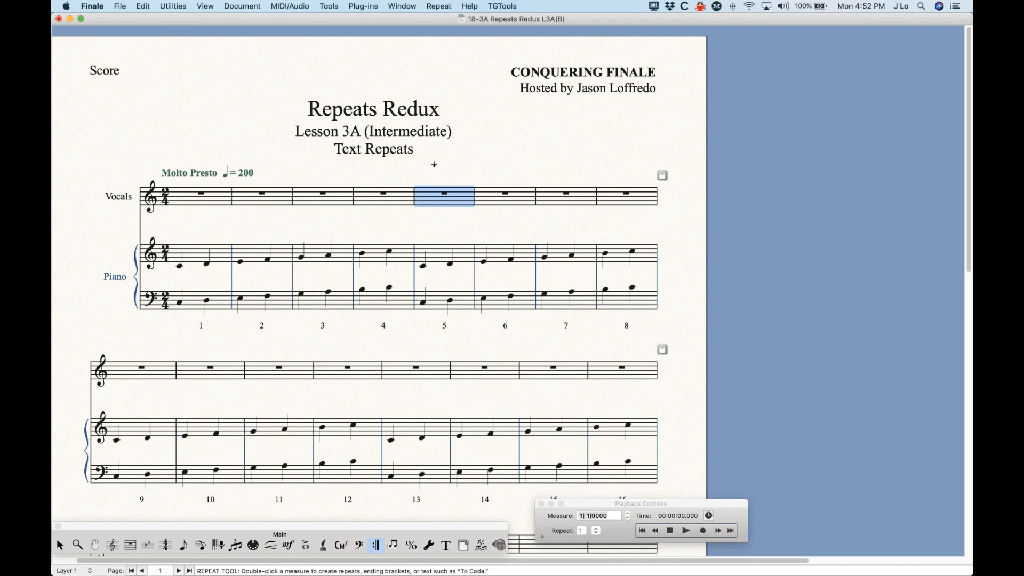
- Add a segno text repeat to Vocals measure 5 with the Never Jump (Mark) action
key(Return)
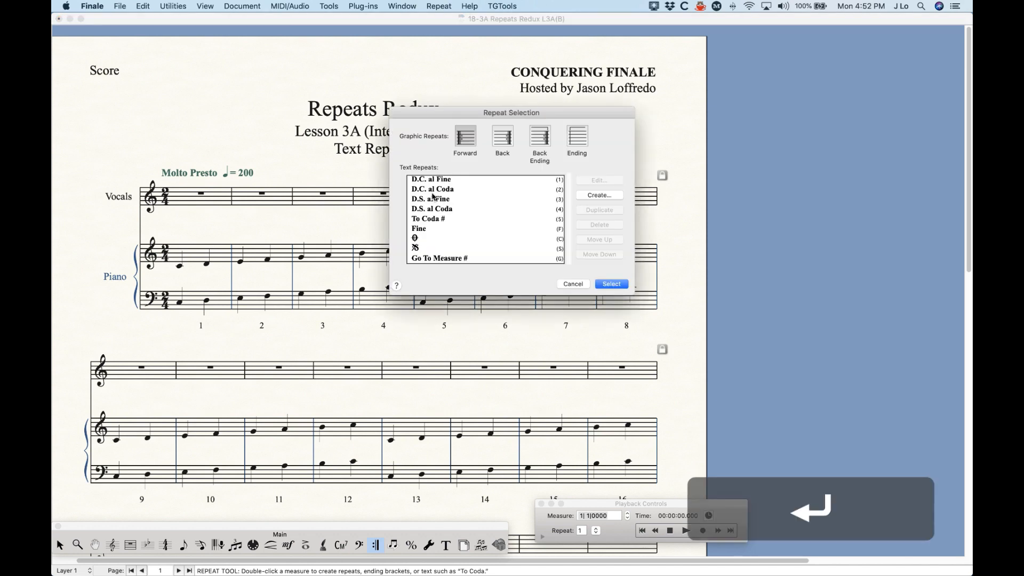
click(416, 248)
click(612, 285)
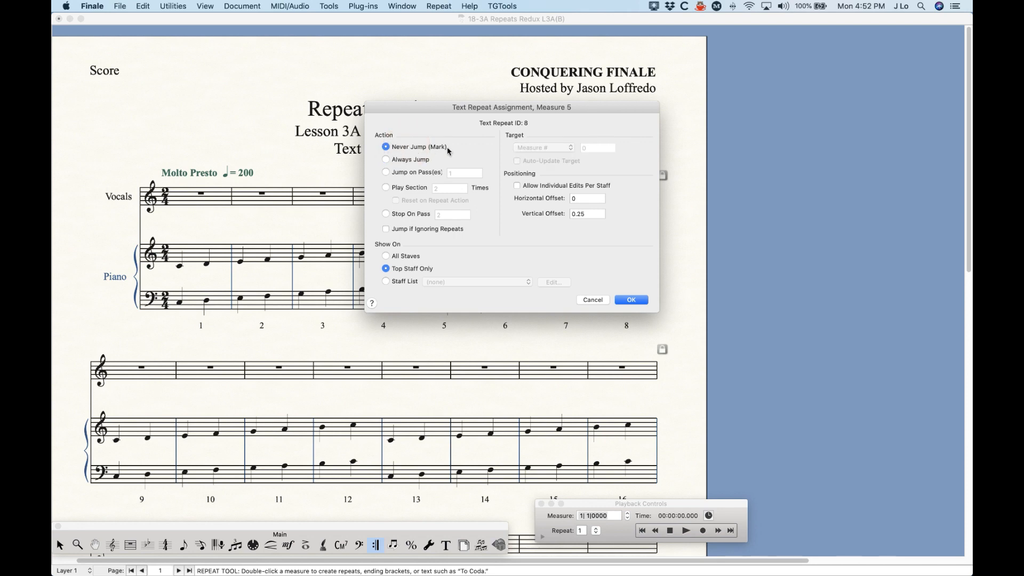
click(633, 301)
- Add a D.S. al Coda text repeat to Vocals measure 16 that always jumps, targeting Text Repeat ID 8
scroll(600, 391, down, 2)
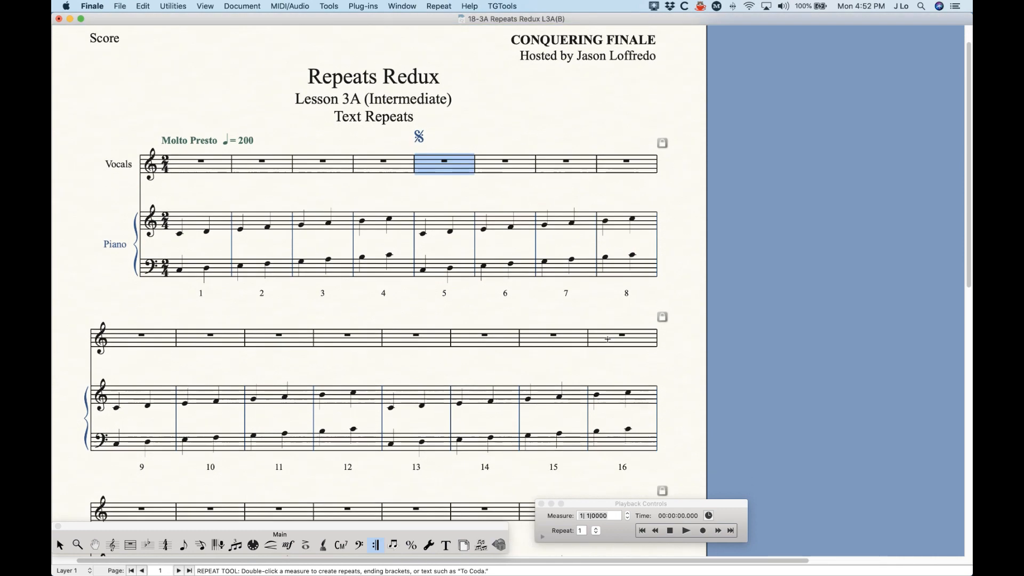
click(611, 334)
key(Return)
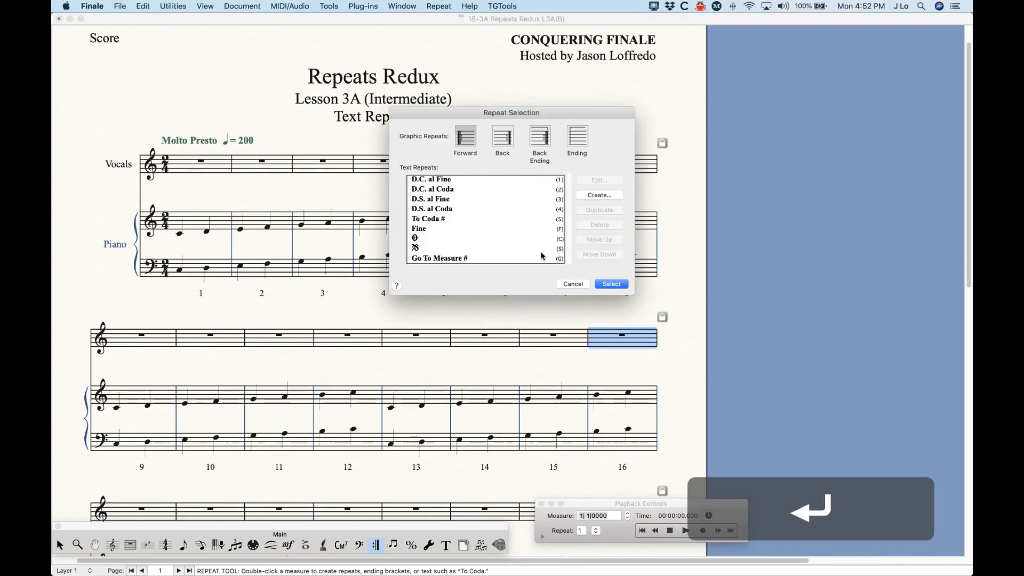
click(441, 209)
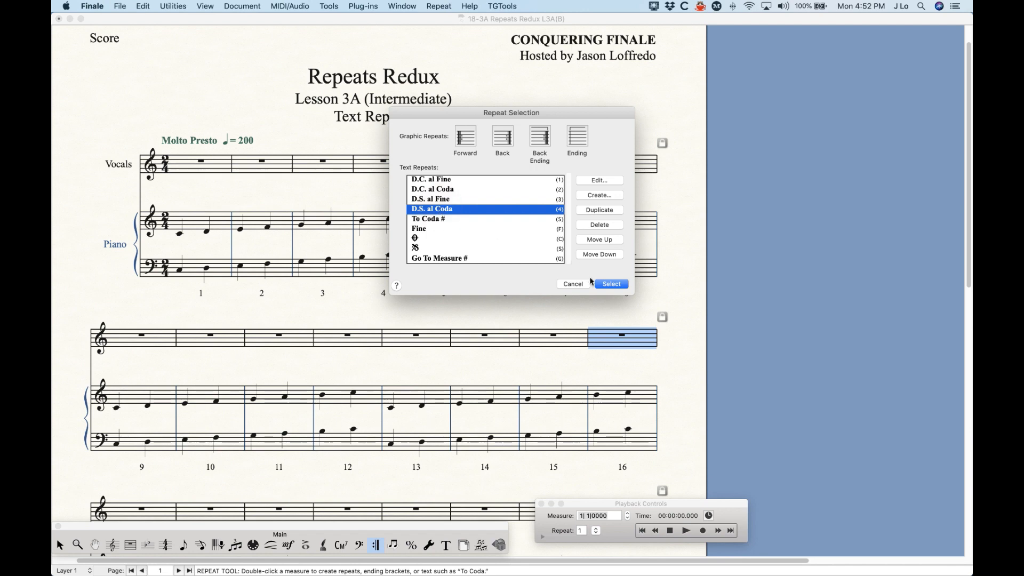
click(607, 285)
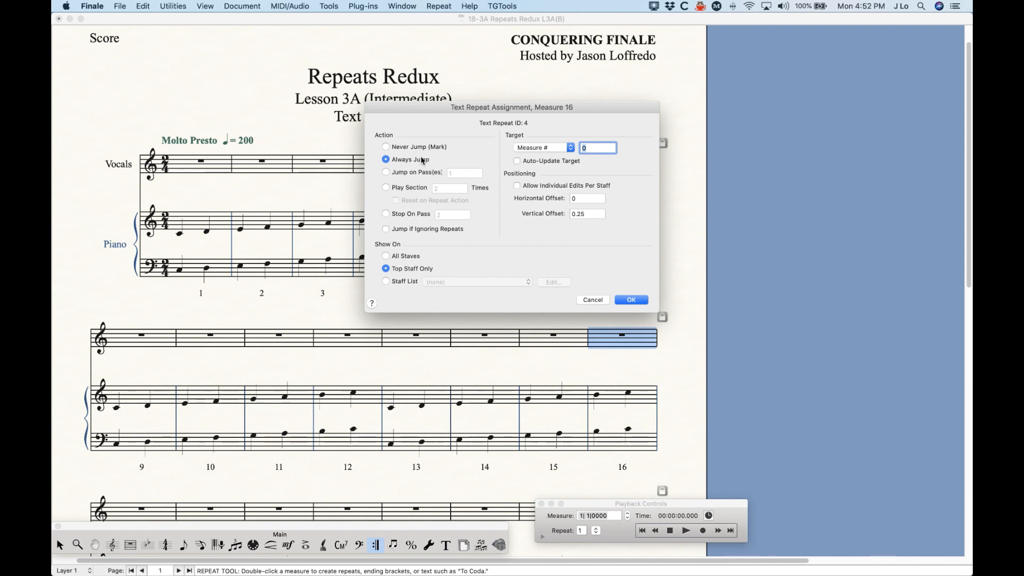
click(529, 145)
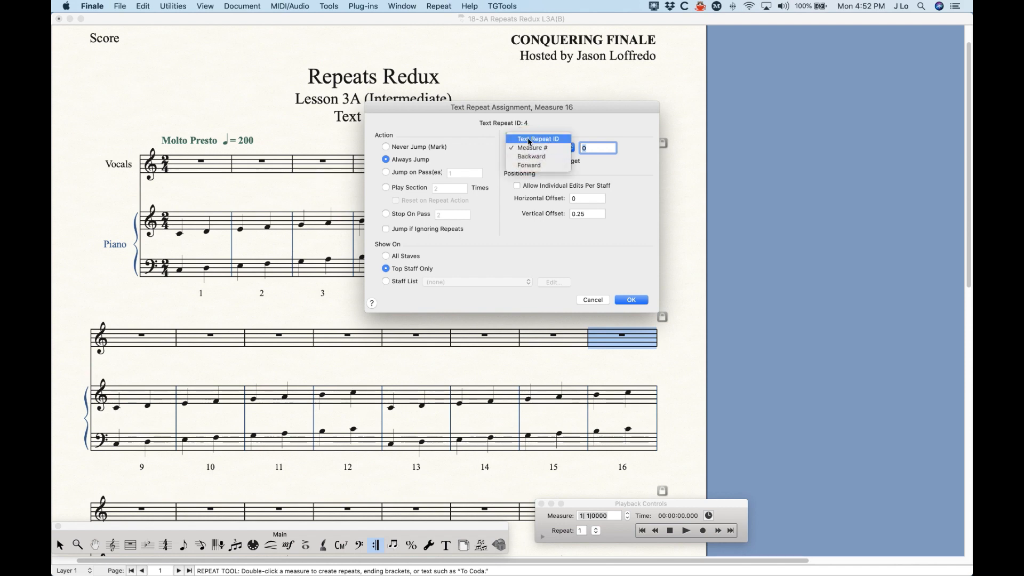
click(530, 142)
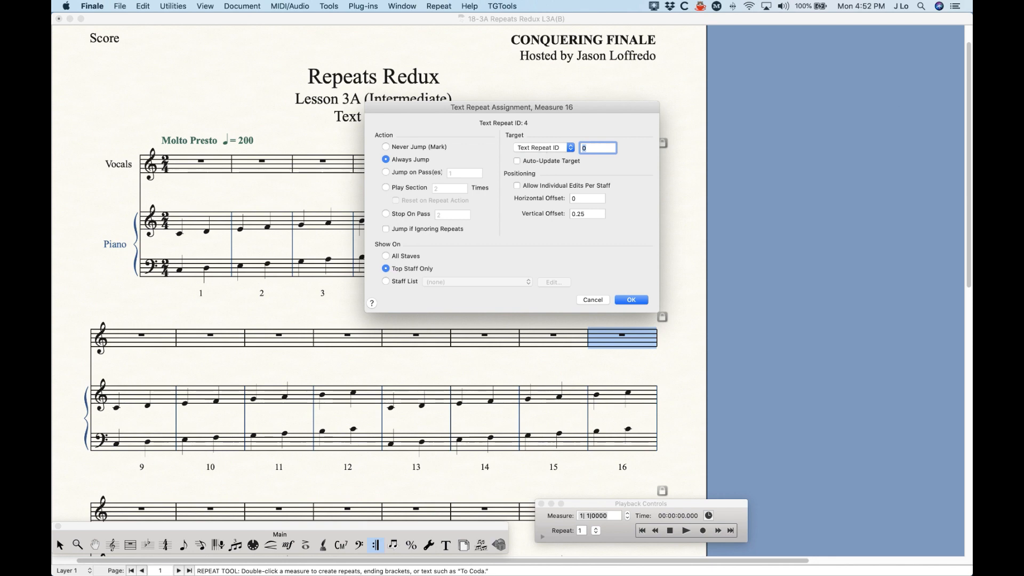
text(8)
drag(564, 107, 731, 110)
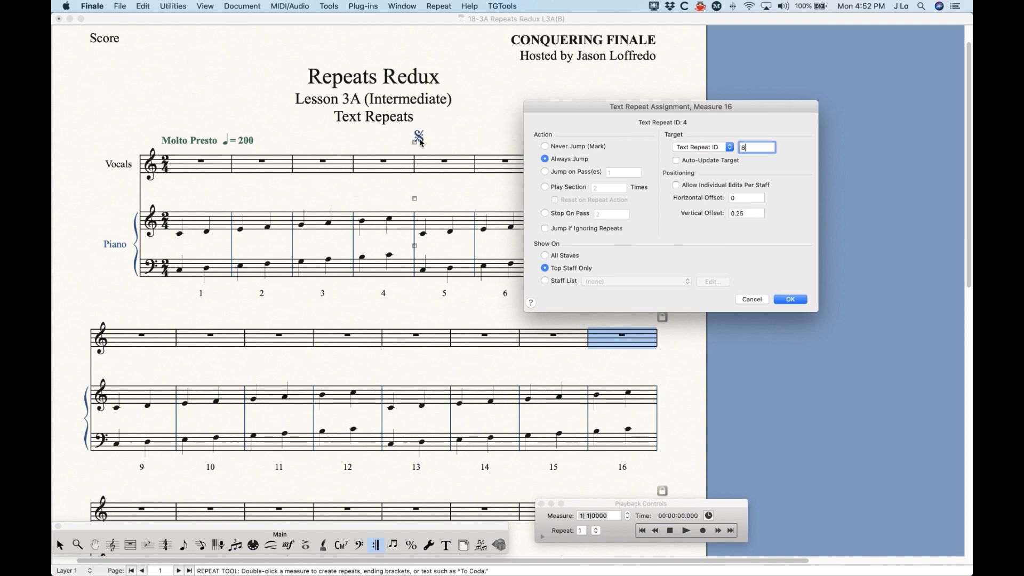
click(780, 298)
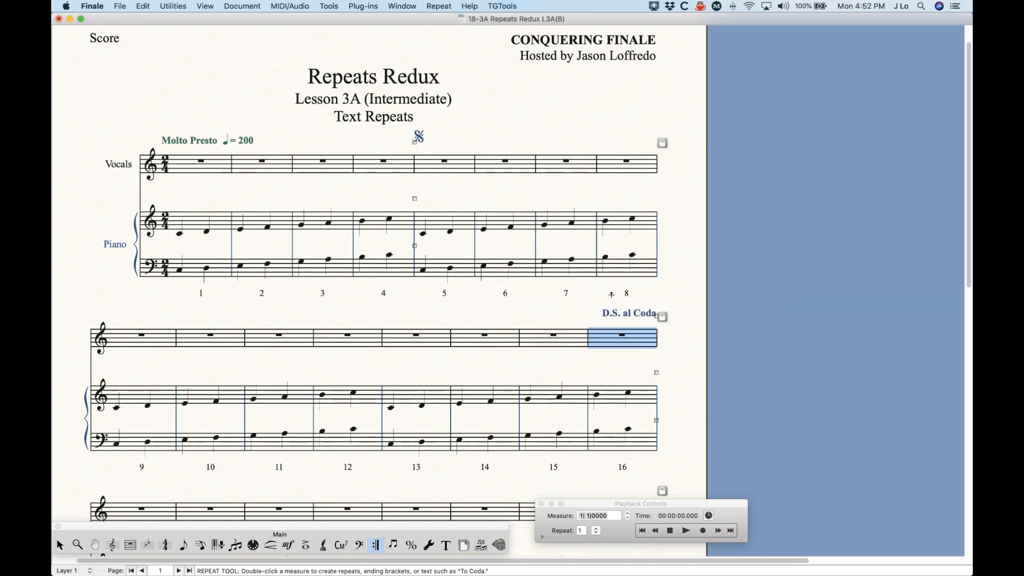
- Delete the segno text repeat from measure 5
click(417, 138)
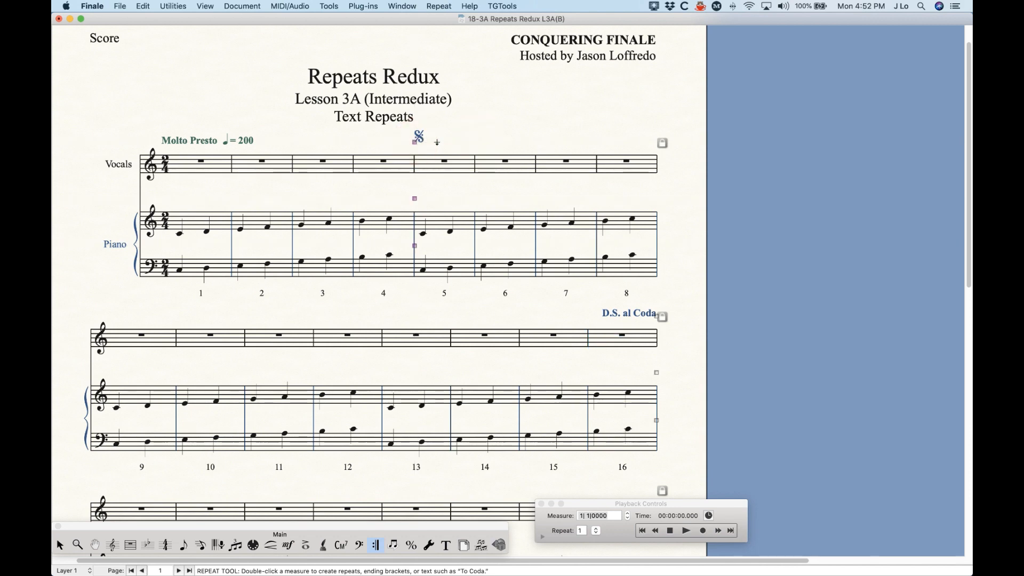
key(BackSpace)
- Try a coda sign text repeat with its default settings on Vocals measure 3, and delete it from the score
click(323, 163)
key(Return)
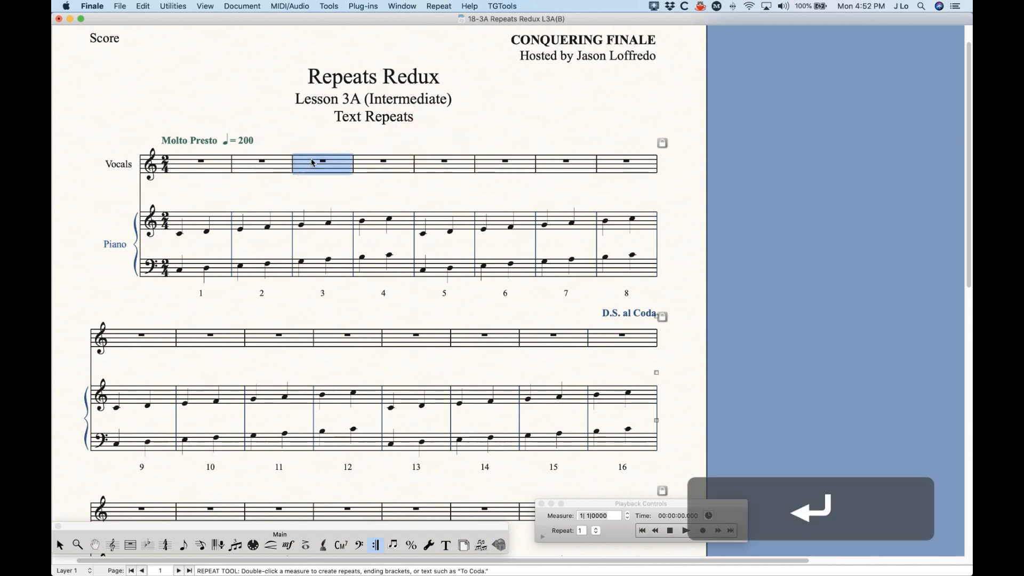
click(420, 247)
click(612, 284)
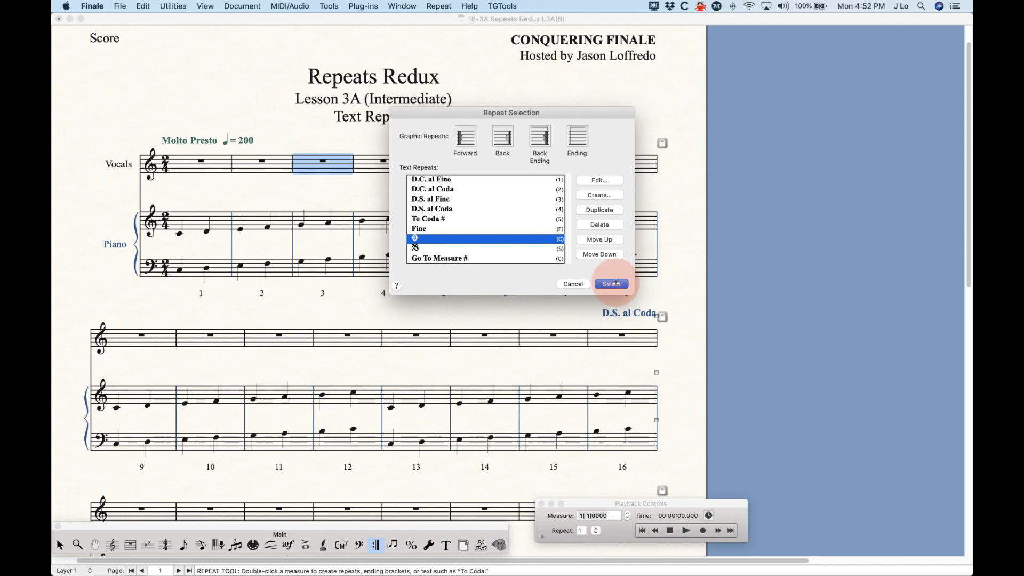
click(631, 300)
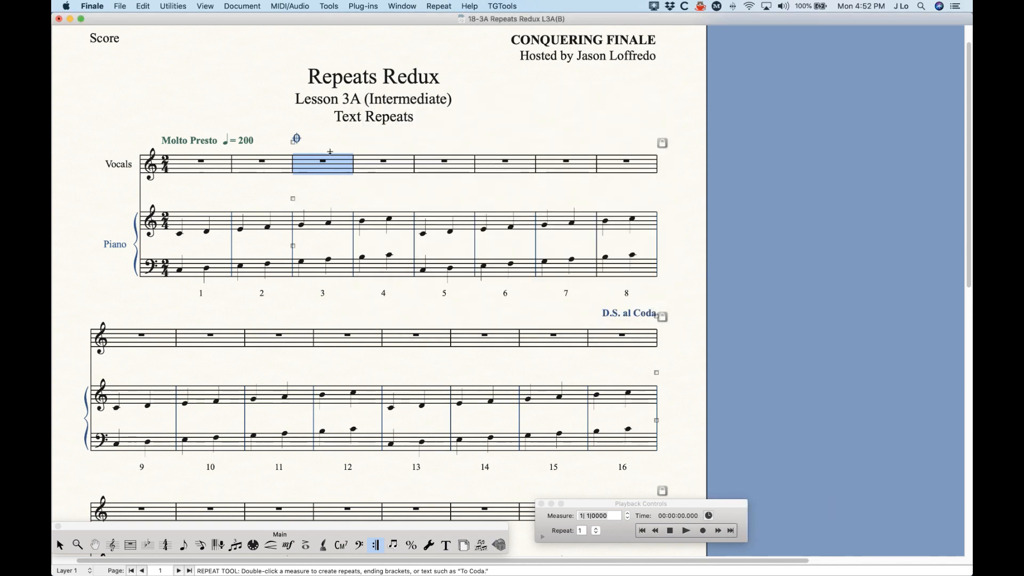
click(293, 142)
key(BackSpace)
- Add a segno to Vocals measure 3 with the Never Jump (Mark) action, and remove it from the score
key(Return)
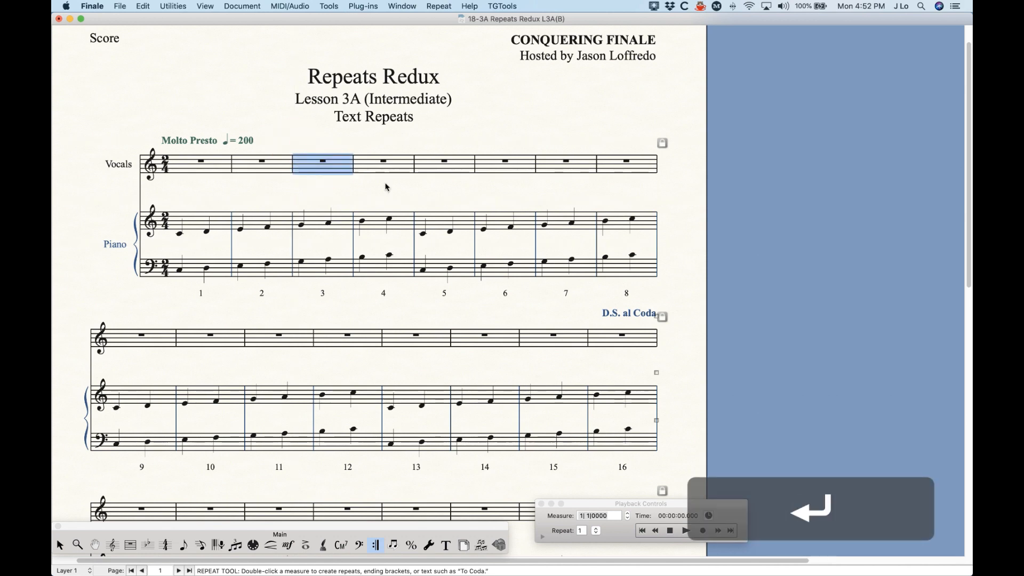
click(425, 249)
click(612, 283)
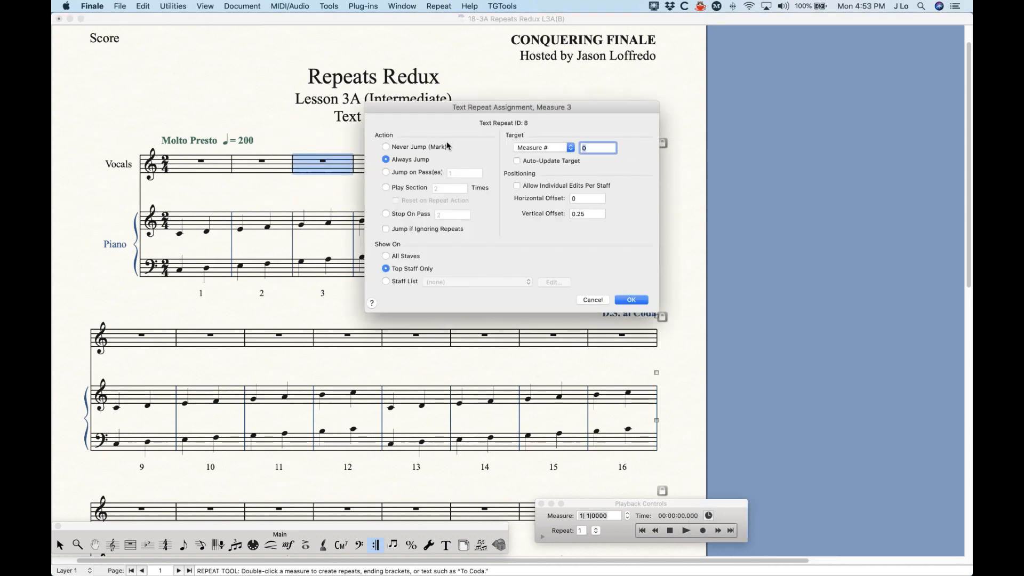
click(428, 147)
click(632, 299)
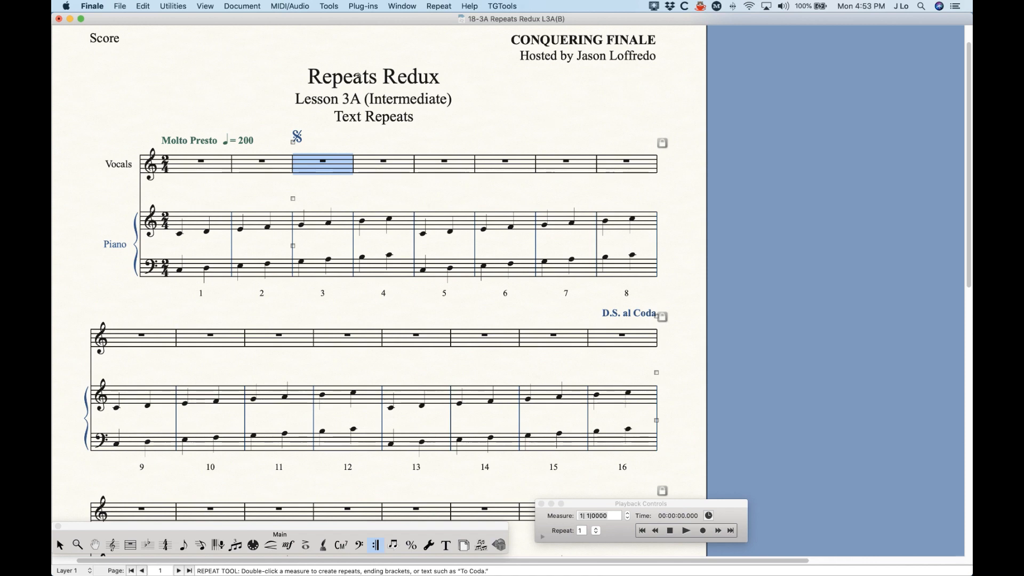
click(293, 143)
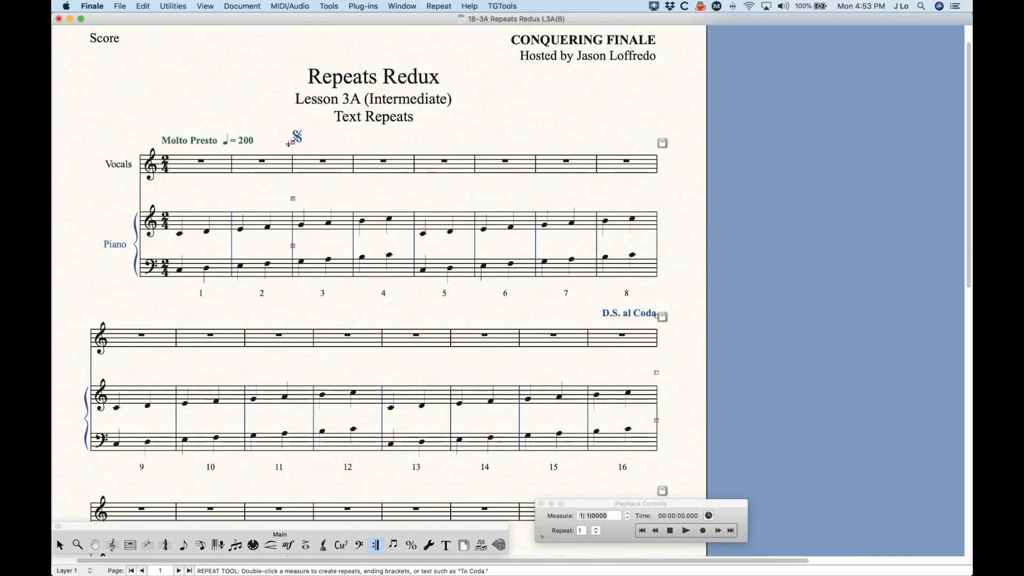
key(BackSpace)
- Open the segno's assignment settings for Vocals measure 5, check the available target types, and cancel
click(441, 160)
key(Return)
click(422, 247)
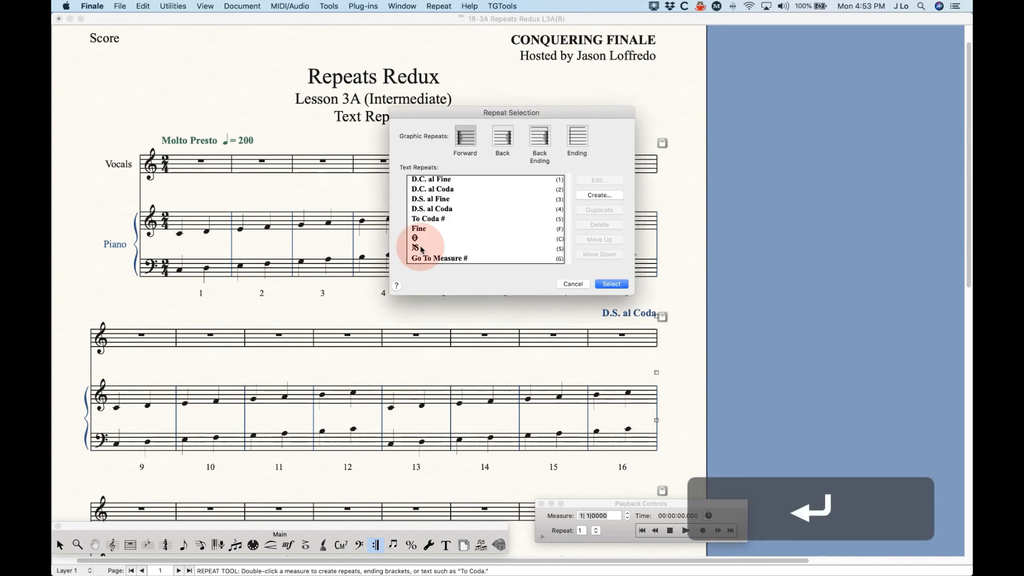
click(611, 284)
click(532, 149)
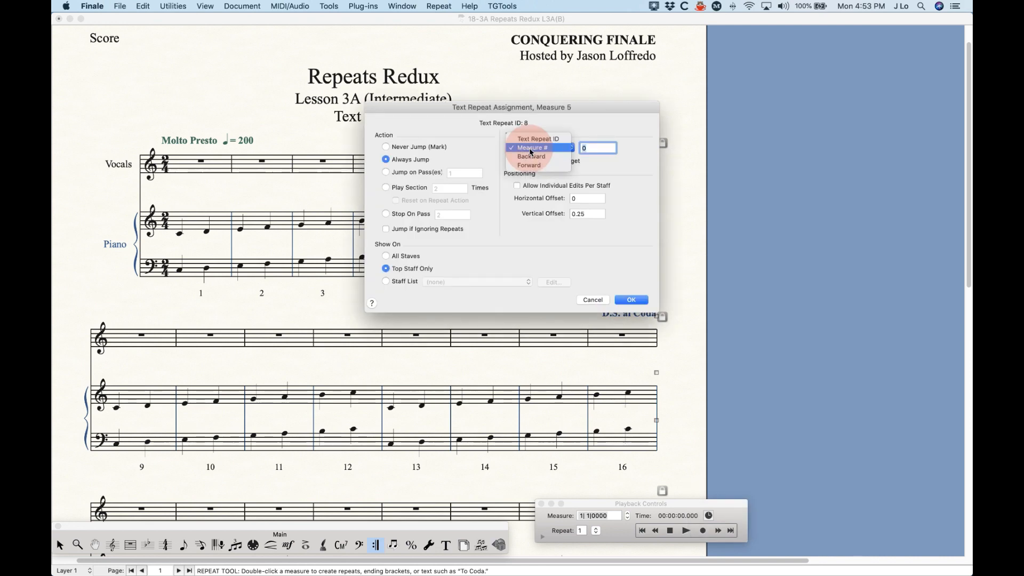
click(532, 148)
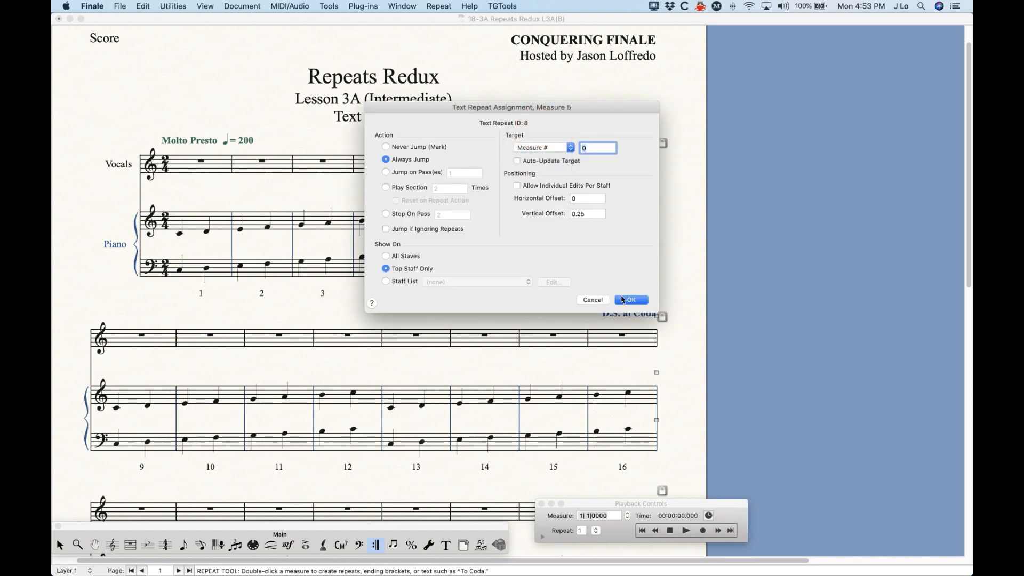
click(590, 300)
- Reopen the repeat choices for measure 5 and move the segno up one place in the text repeat list and back down
key(Return)
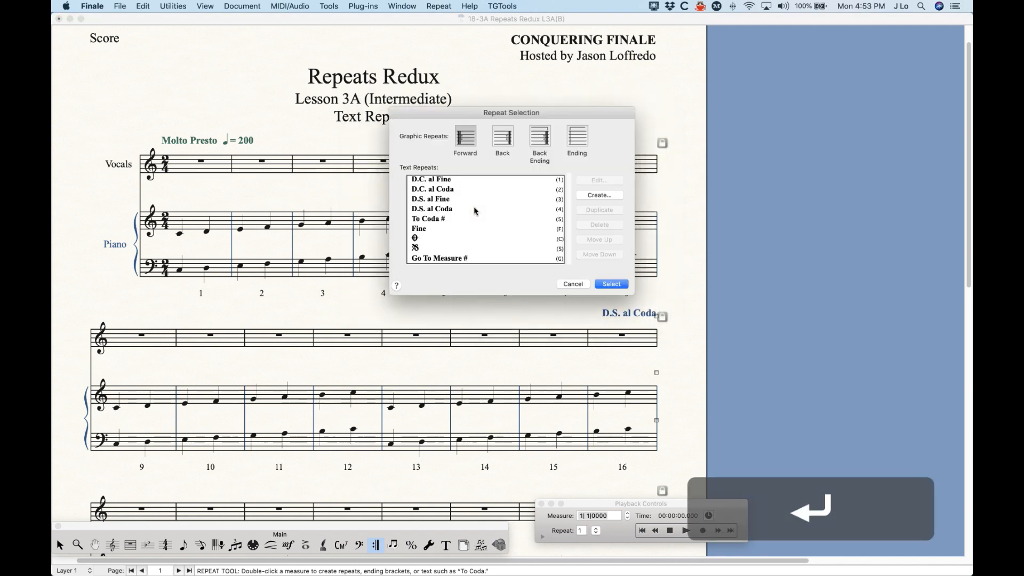
click(436, 181)
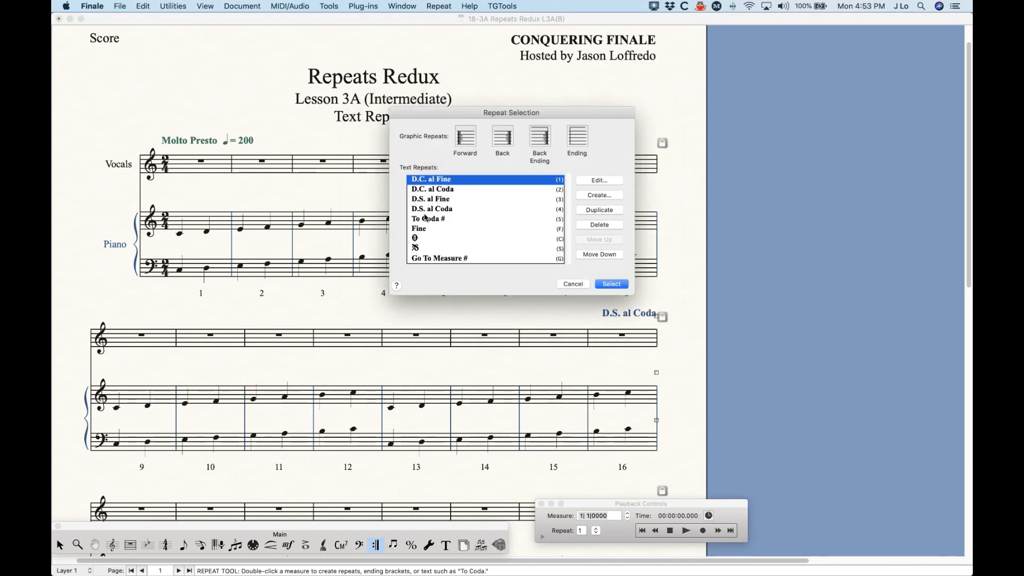
click(418, 248)
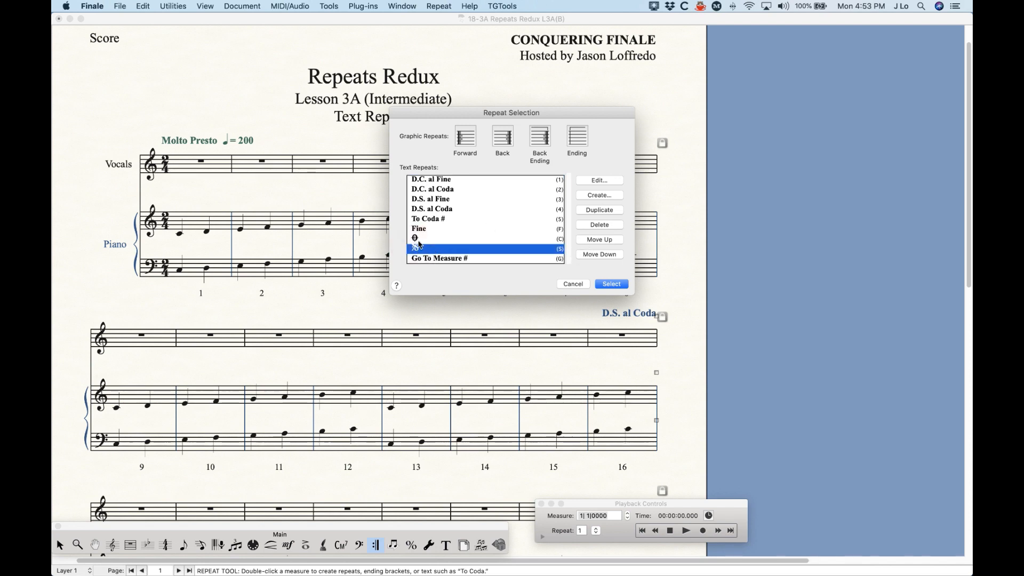
click(585, 241)
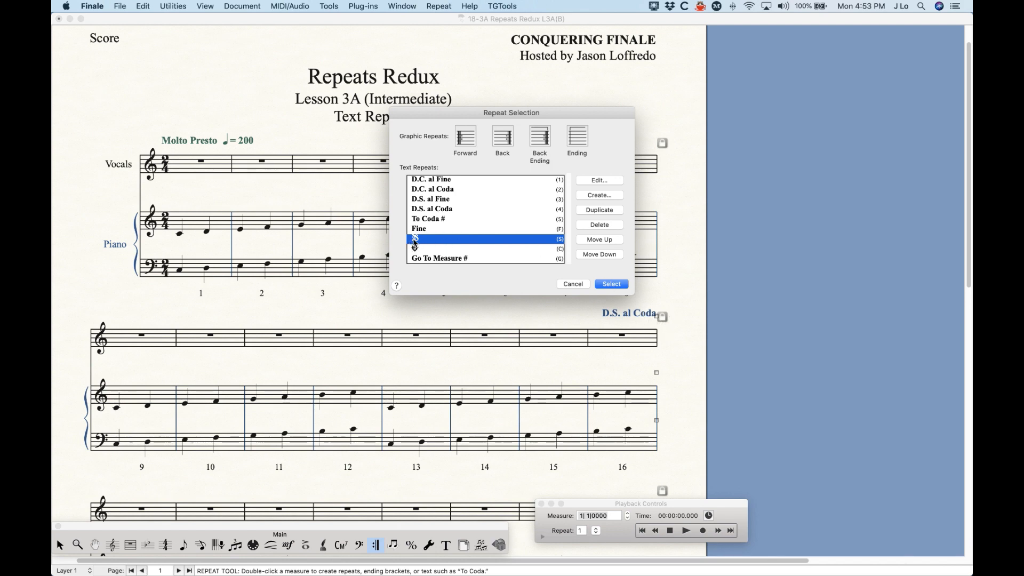
click(610, 255)
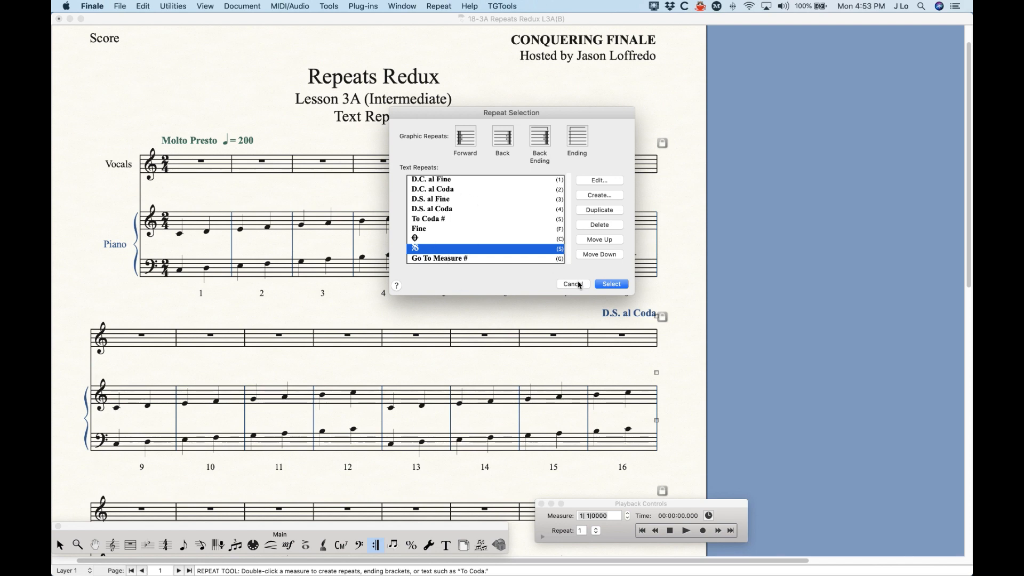
- Open the segno's assignment settings for measure 5, go through the target types, and set the target to Backward
click(609, 284)
click(543, 147)
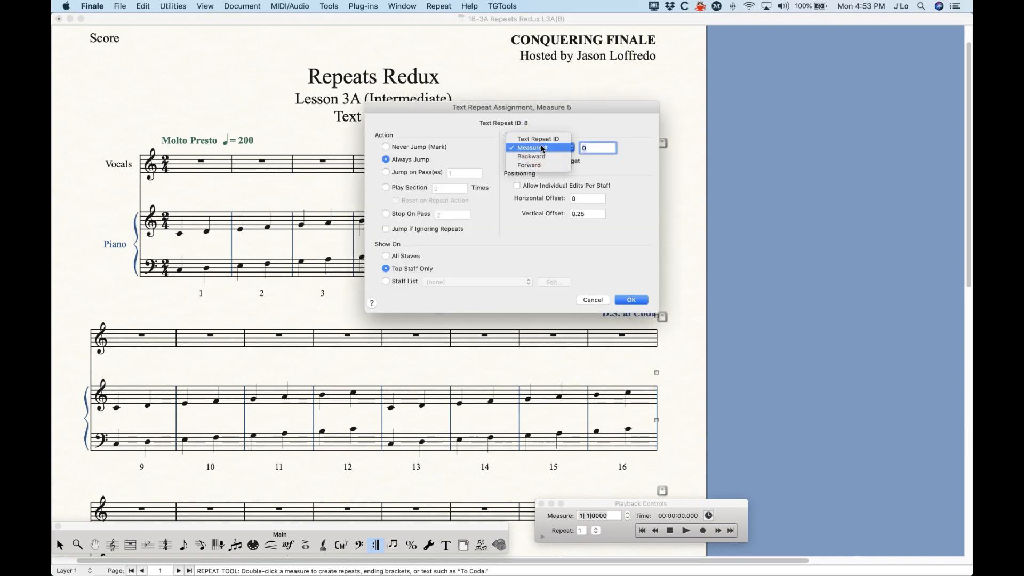
click(536, 140)
click(536, 147)
click(537, 166)
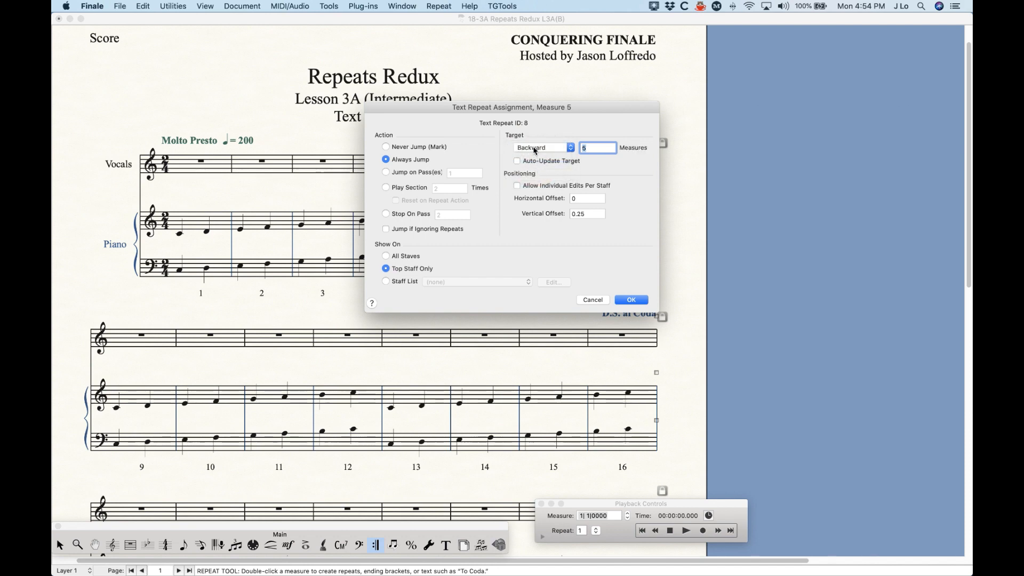
drag(519, 109, 426, 238)
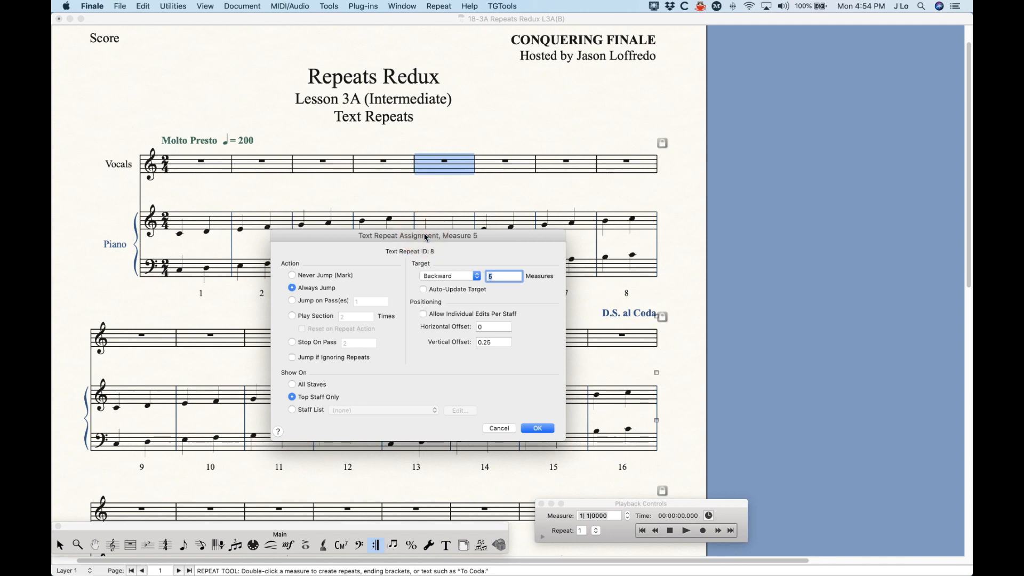
click(448, 274)
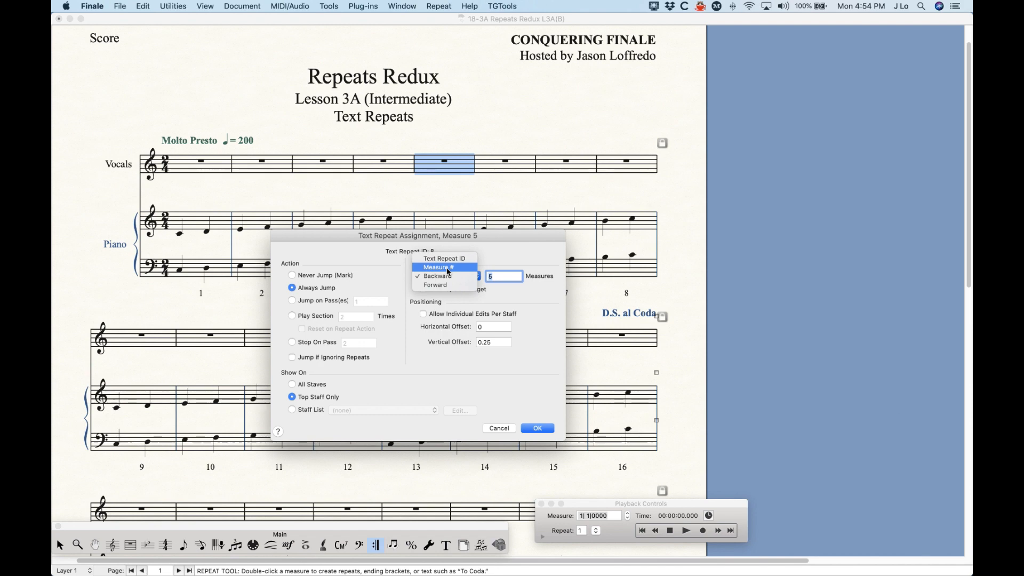
click(446, 276)
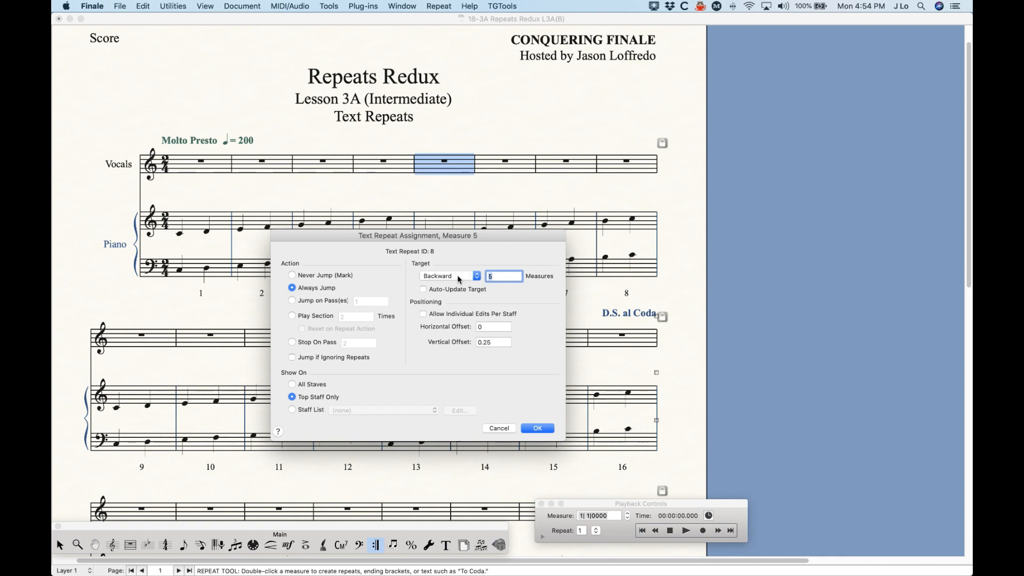
- Try 0 and 1 as the number of measures for the segno's Backward target
click(509, 277)
key(Down)
key(BackSpace)
text(0)
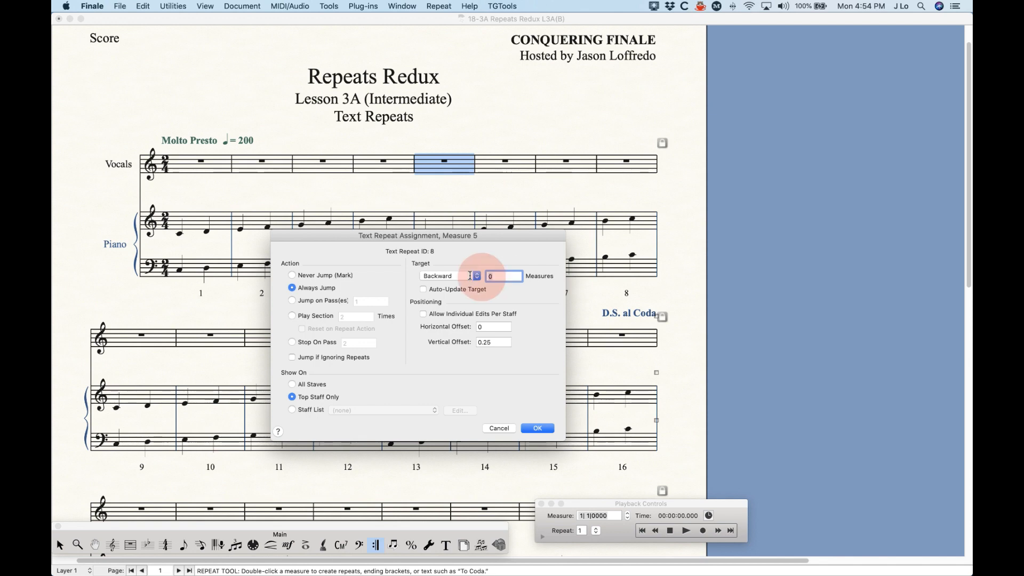
text(1)
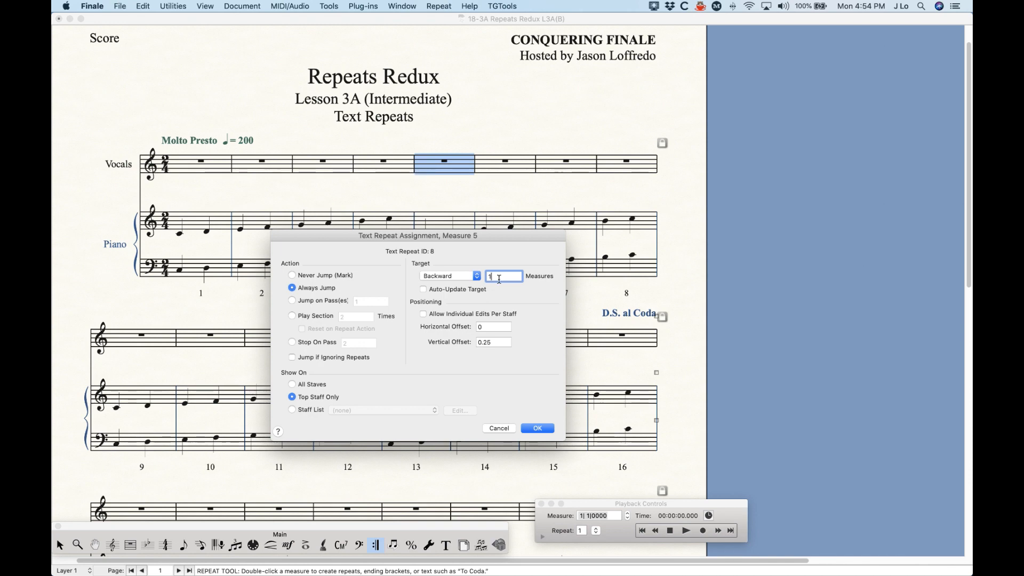
- Switch the segno's target to Forward and try distances of 0, 1 and 2 measures
click(444, 275)
click(445, 285)
double_click(507, 278)
text(-1)
drag(507, 278, 450, 278)
text(0)
double_click(494, 276)
text(1)
text(2)
- Switch the segno's target back to Backward and move the assignment dialog higher over the score
click(459, 276)
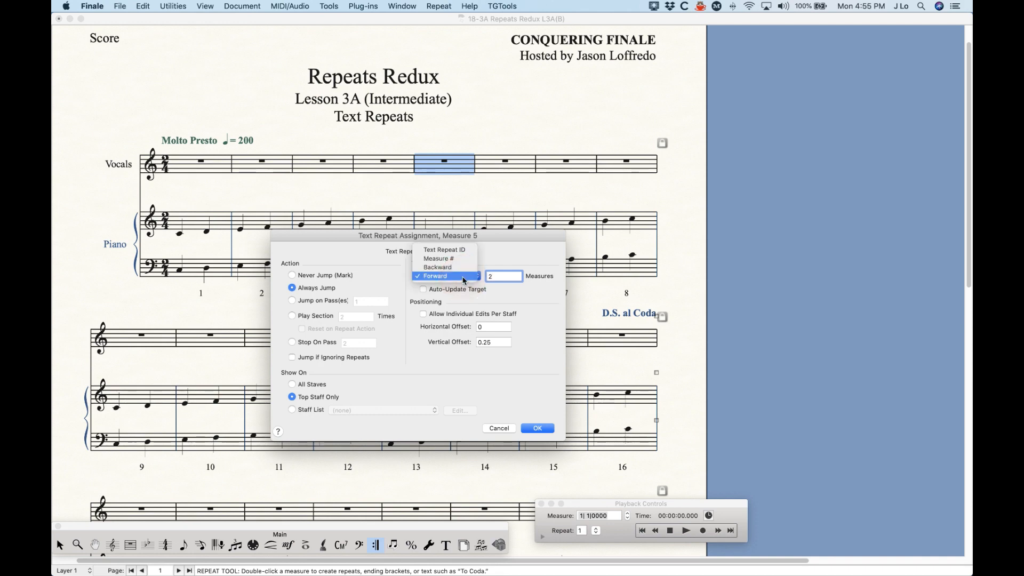
click(458, 268)
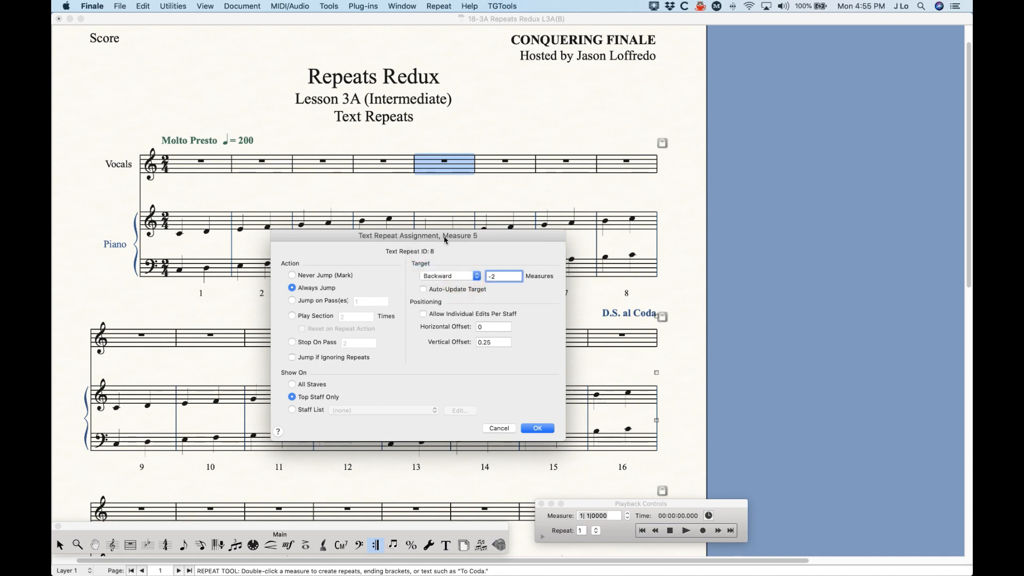
drag(446, 238, 506, 241)
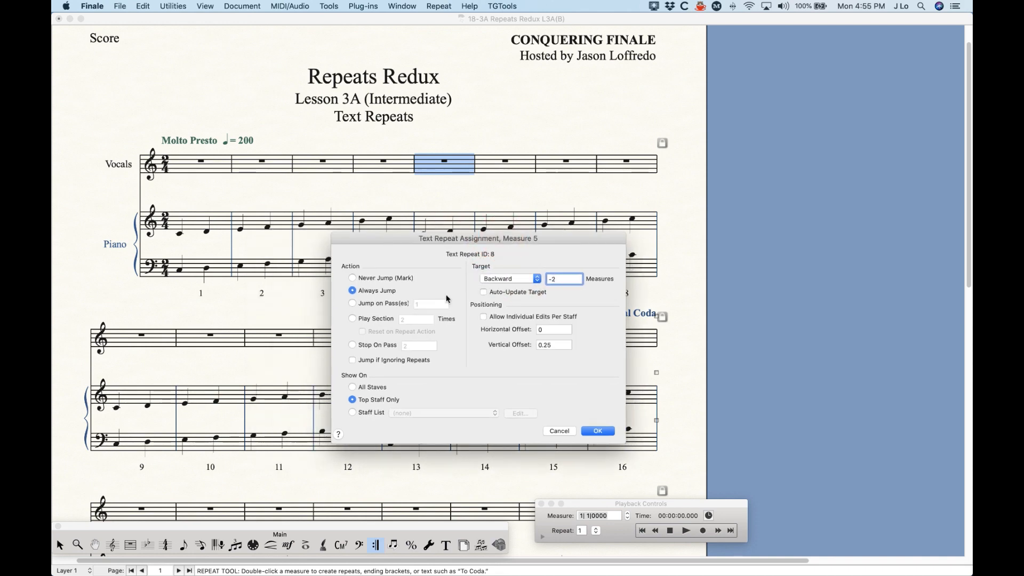
drag(494, 241, 495, 178)
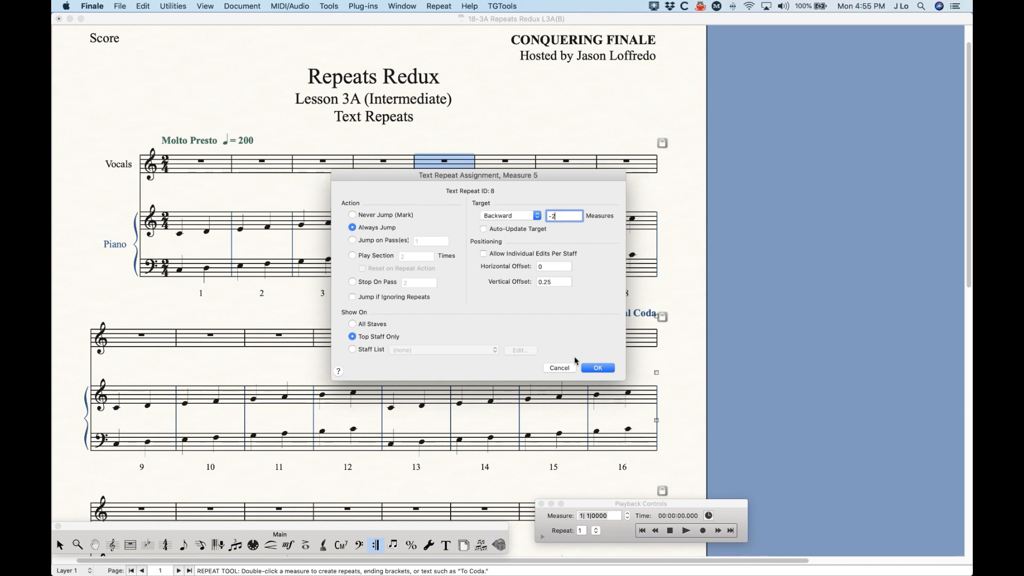
- Cancel the segno's assignment edit and delete both the segno at measure 5 and the D.S. al Coda at measure 16
click(558, 367)
click(660, 318)
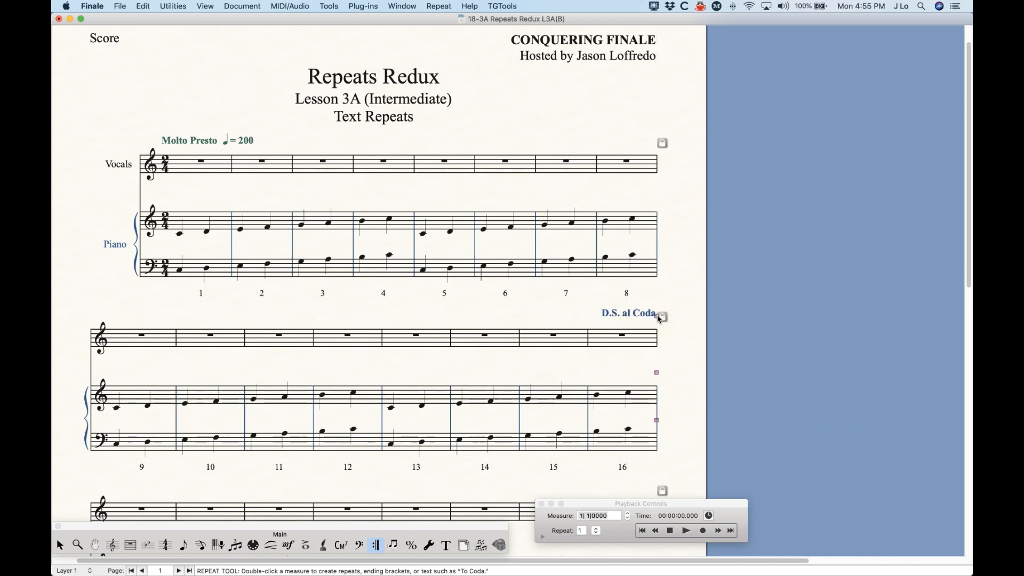
key(BackSpace)
scroll(562, 383, down, 1)
scroll(440, 310, down, 1)
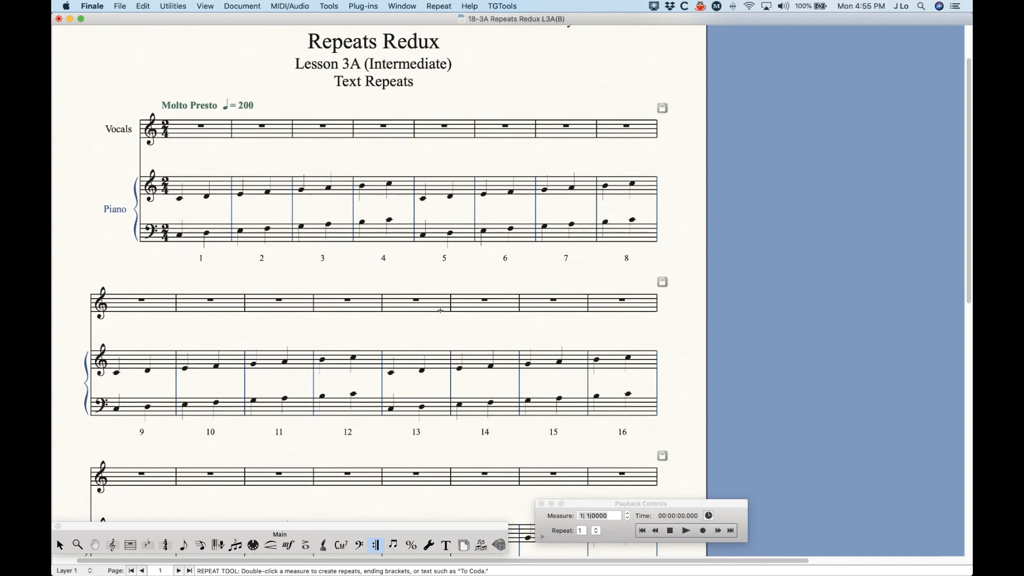
- Add a segno text repeat to measure 5 with its action set to Never Jump (Mark)
click(429, 131)
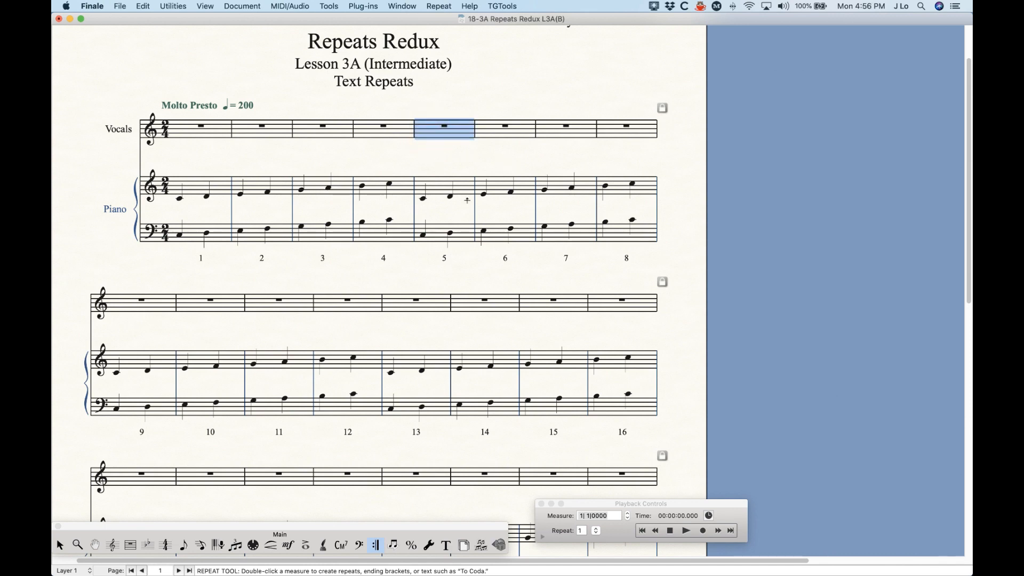
key(Return)
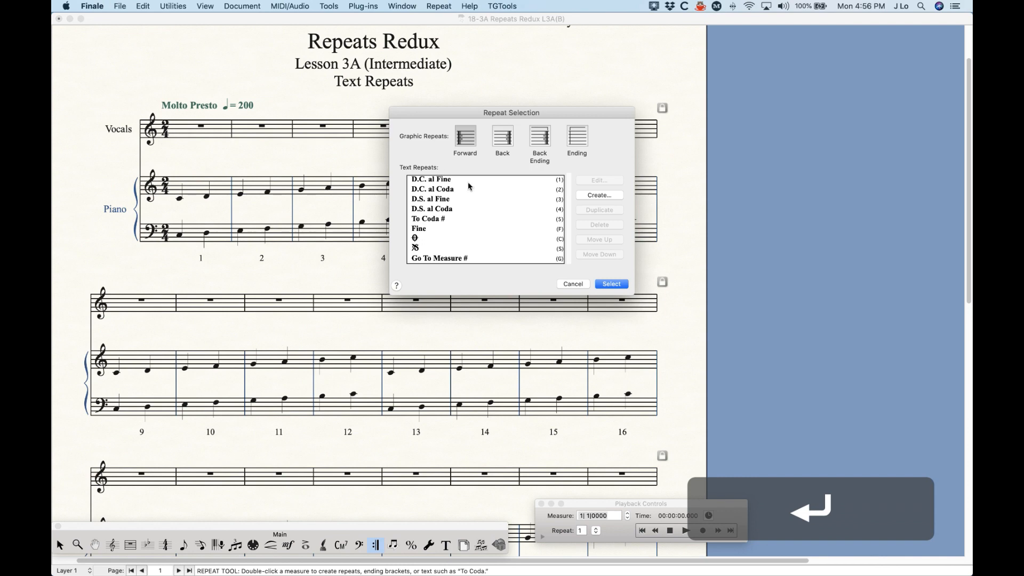
click(421, 248)
click(616, 291)
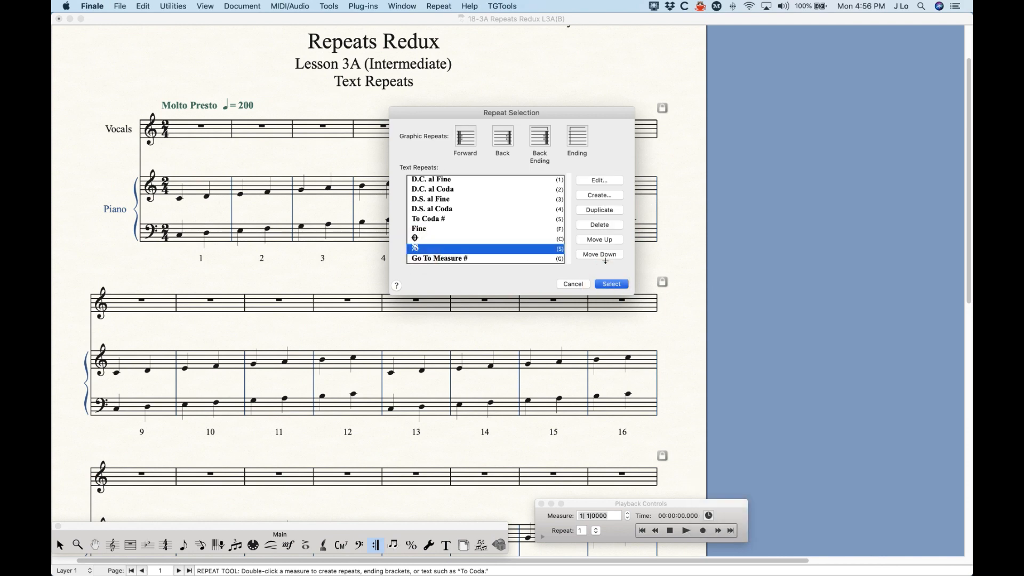
click(421, 150)
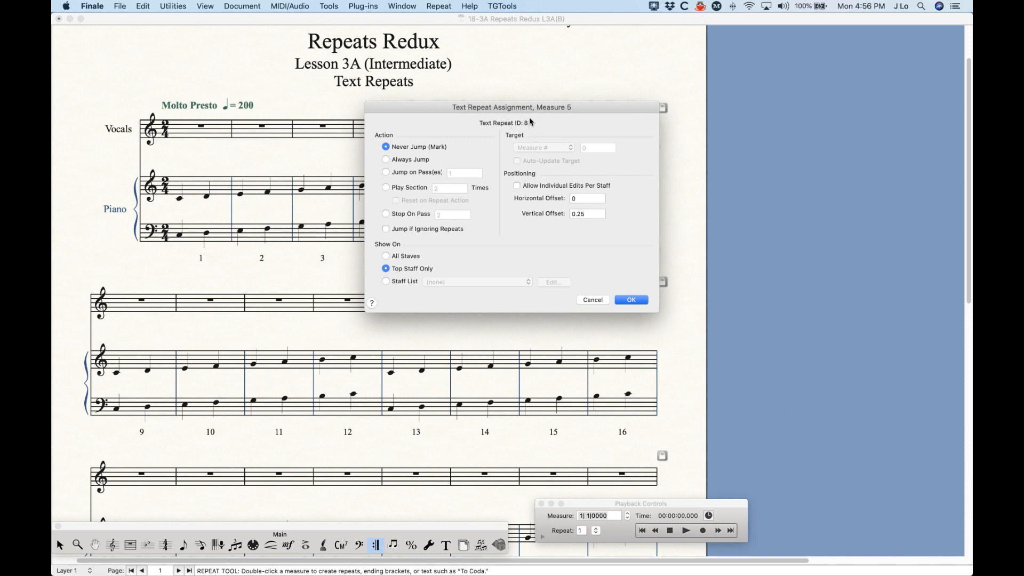
click(631, 300)
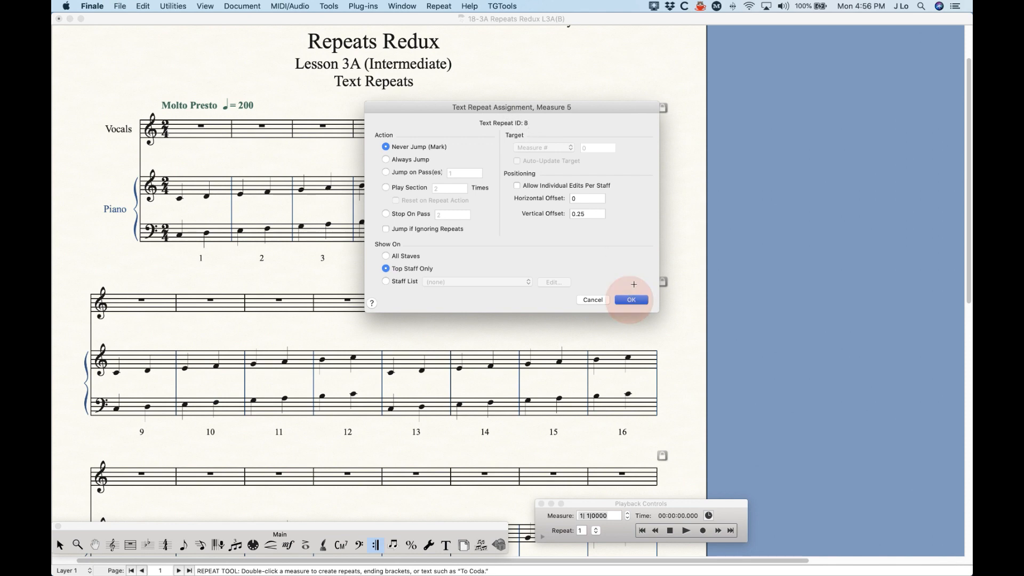
- Add a D.S. al Coda text repeat to measure 16 that always jumps to Text Repeat ID 8
scroll(450, 266, down, 1)
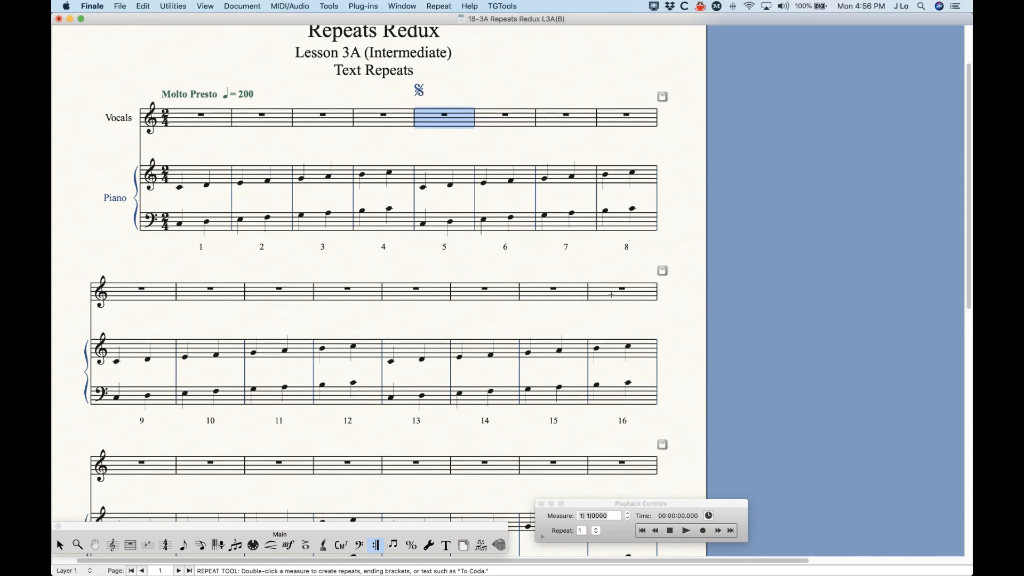
click(612, 295)
key(Return)
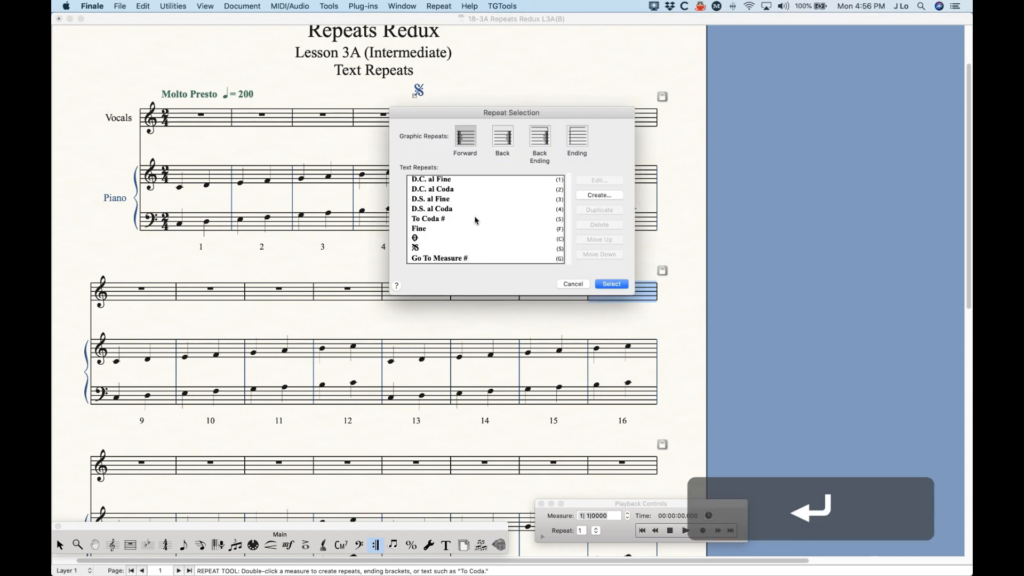
click(427, 208)
click(612, 284)
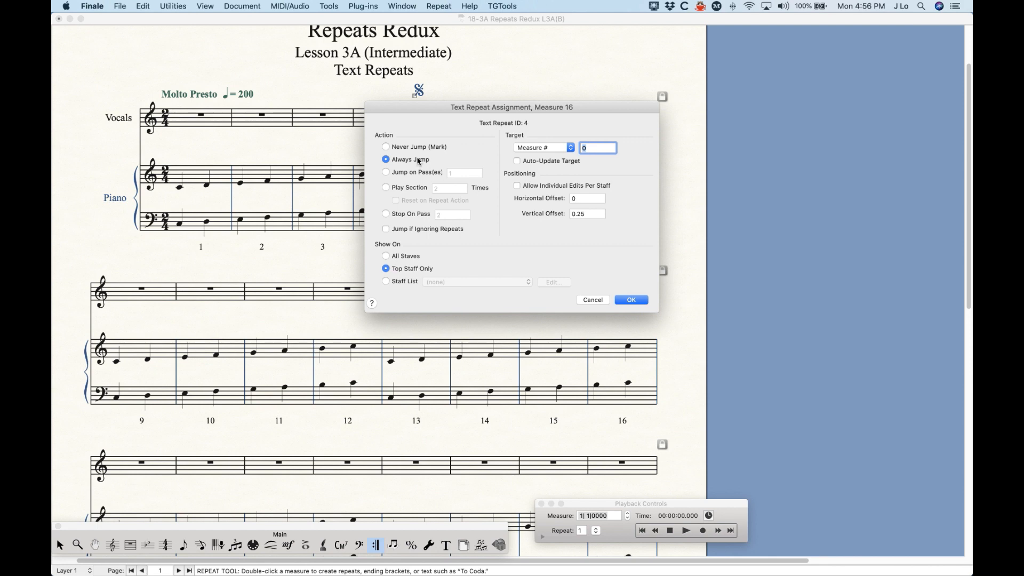
click(527, 148)
click(553, 152)
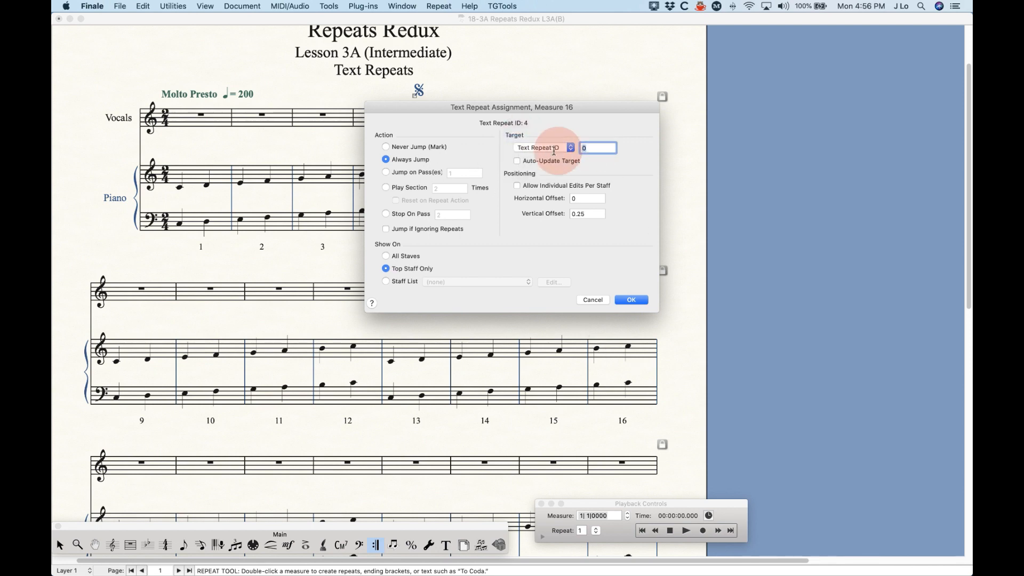
text(8)
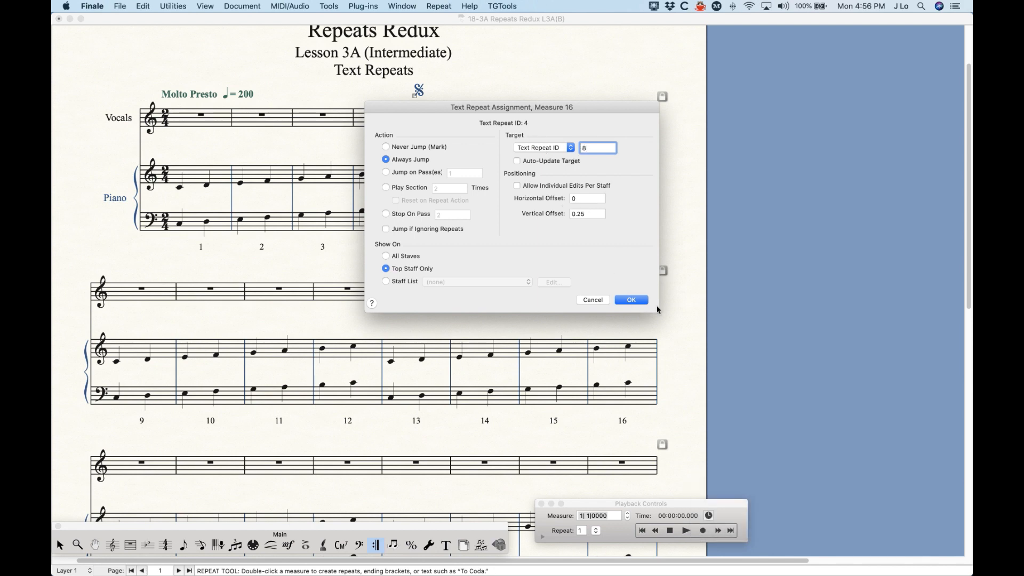
click(632, 300)
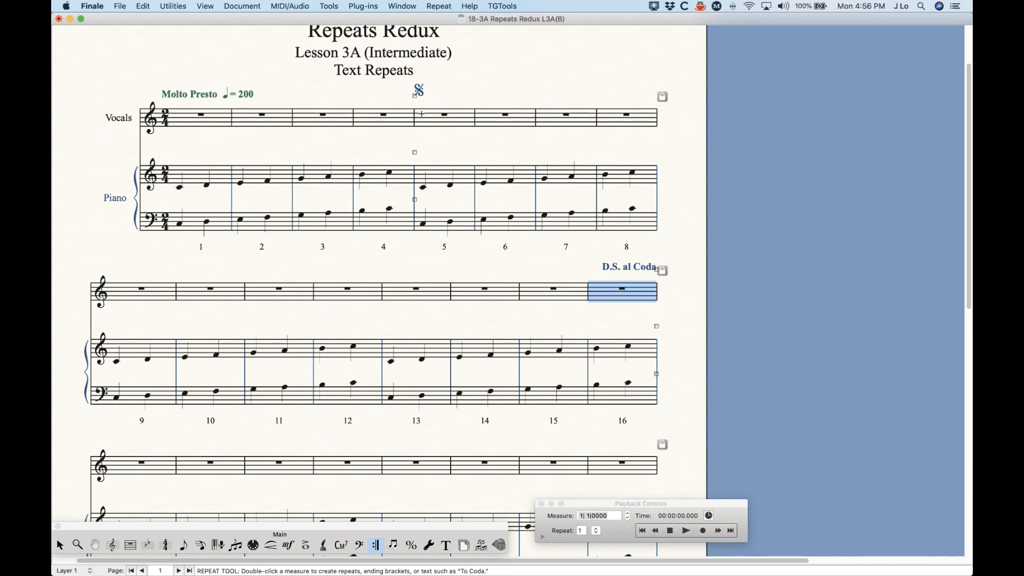
- Add a coda symbol text repeat to measure 17 with its action set to Never Jump (Mark)
scroll(430, 311, down, 3)
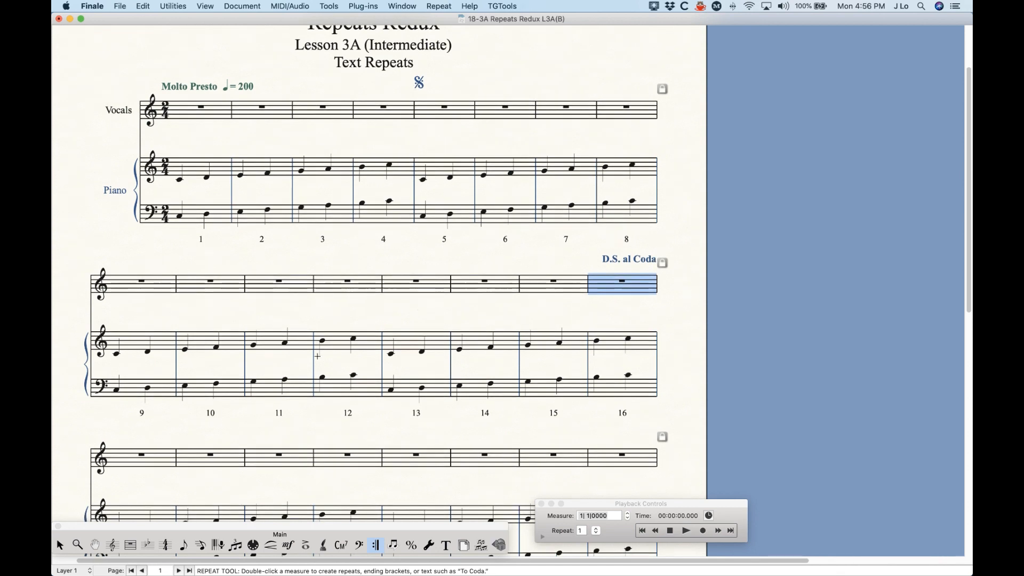
click(157, 428)
key(Return)
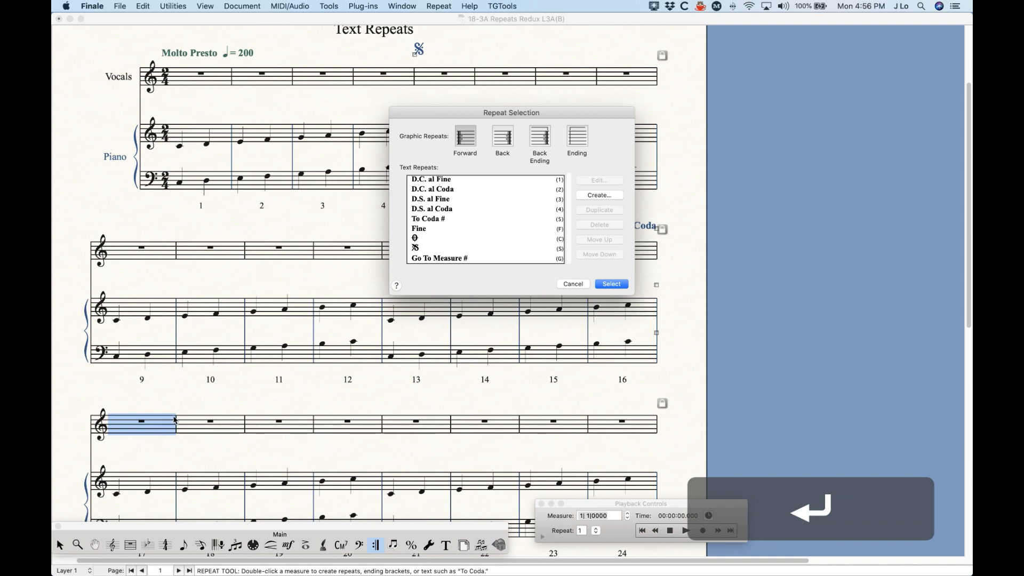
click(415, 233)
click(414, 238)
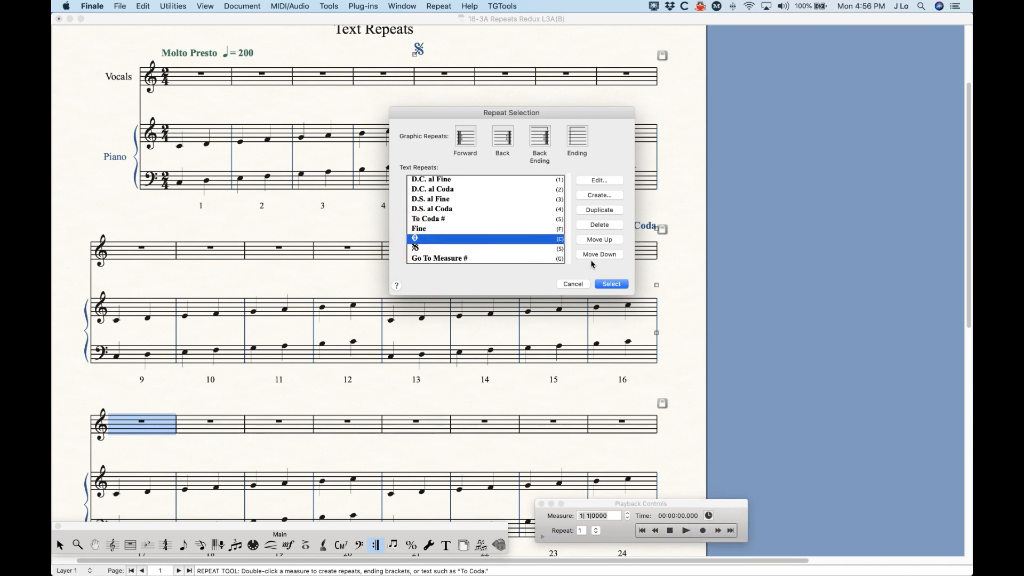
click(605, 285)
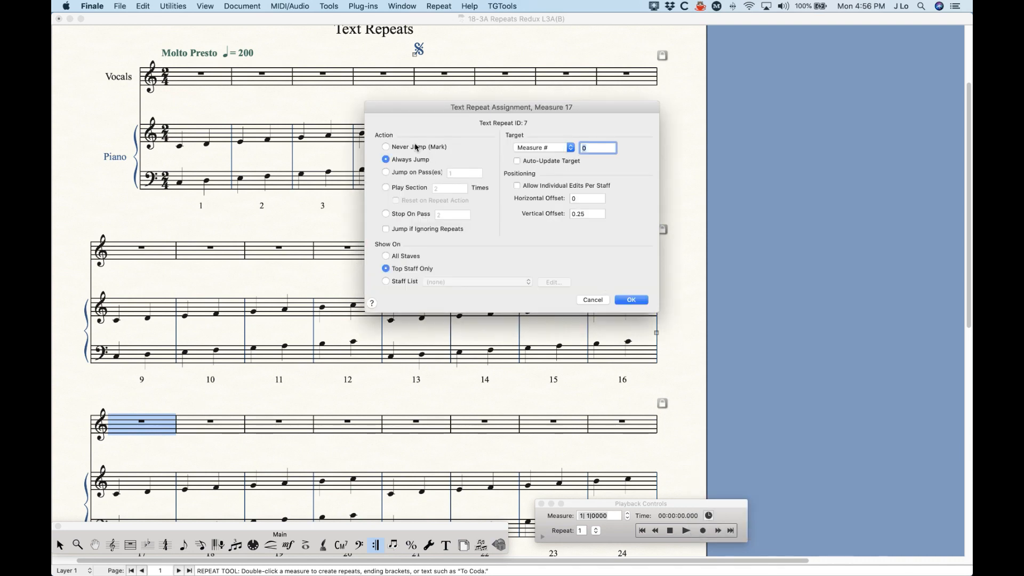
click(416, 148)
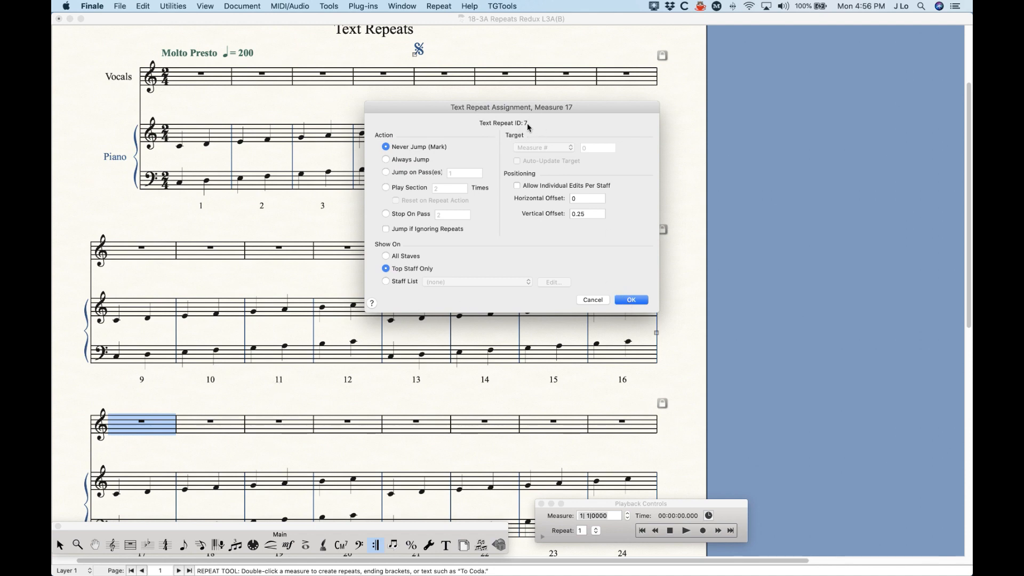
click(630, 301)
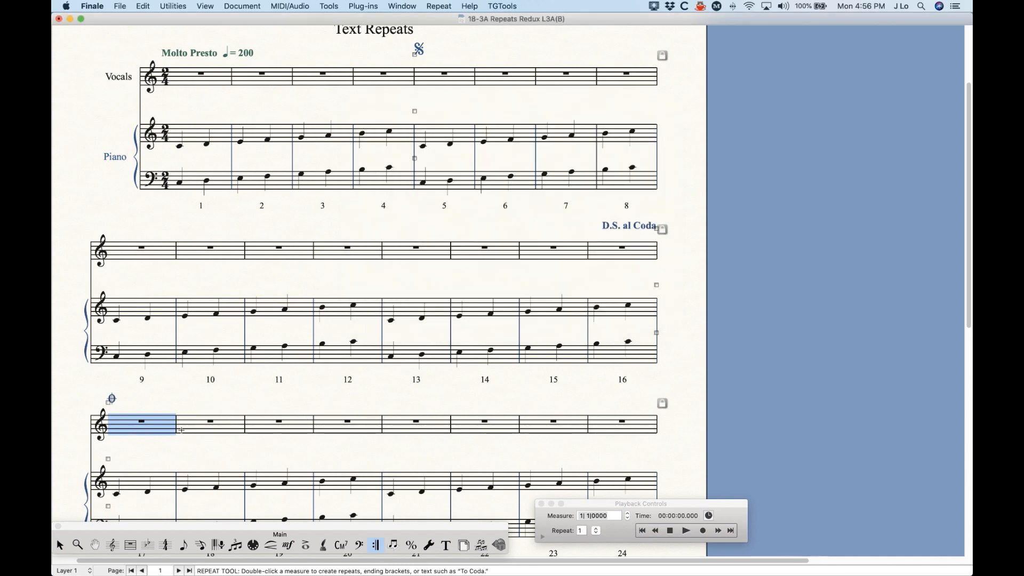
- Assign a To Coda # text repeat to measure 8 and target Text Repeat ID 7
scroll(428, 334, up, 2)
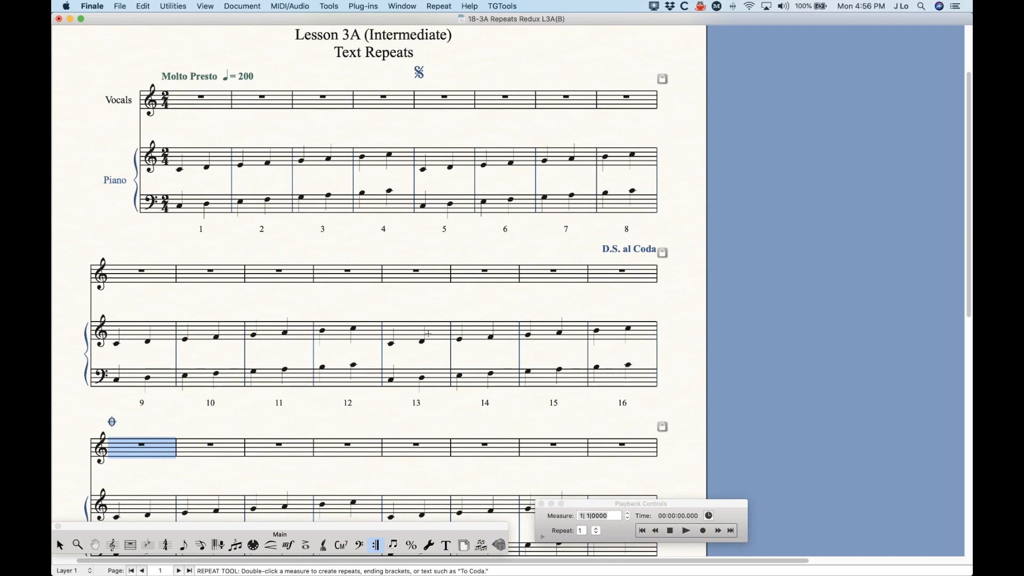
click(646, 100)
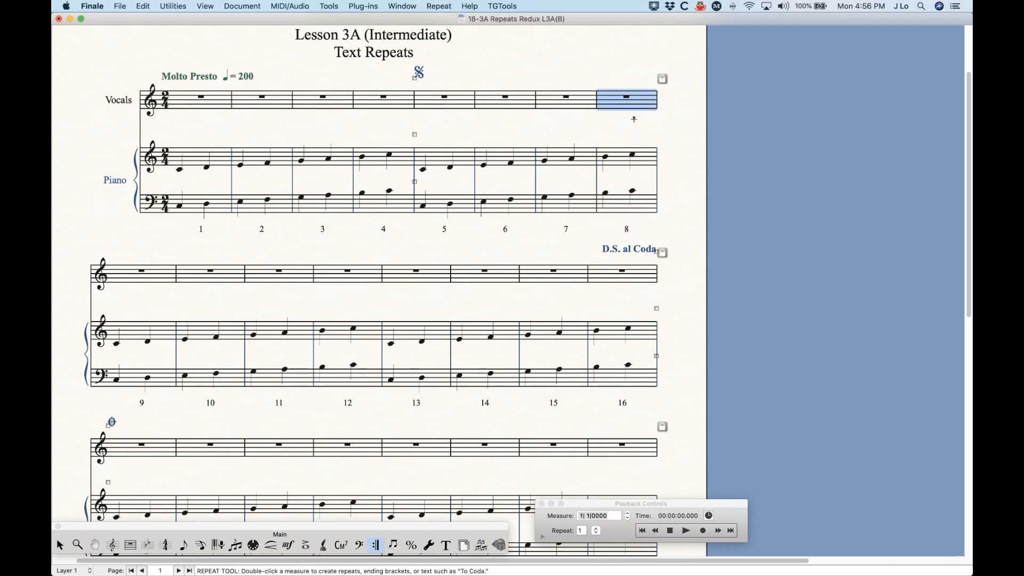
key(Return)
click(430, 219)
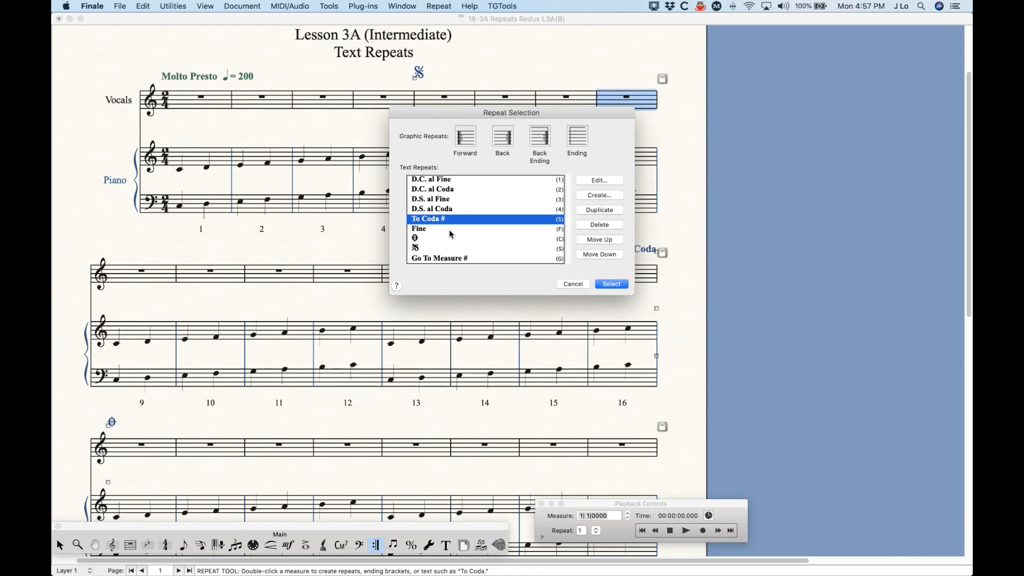
click(616, 284)
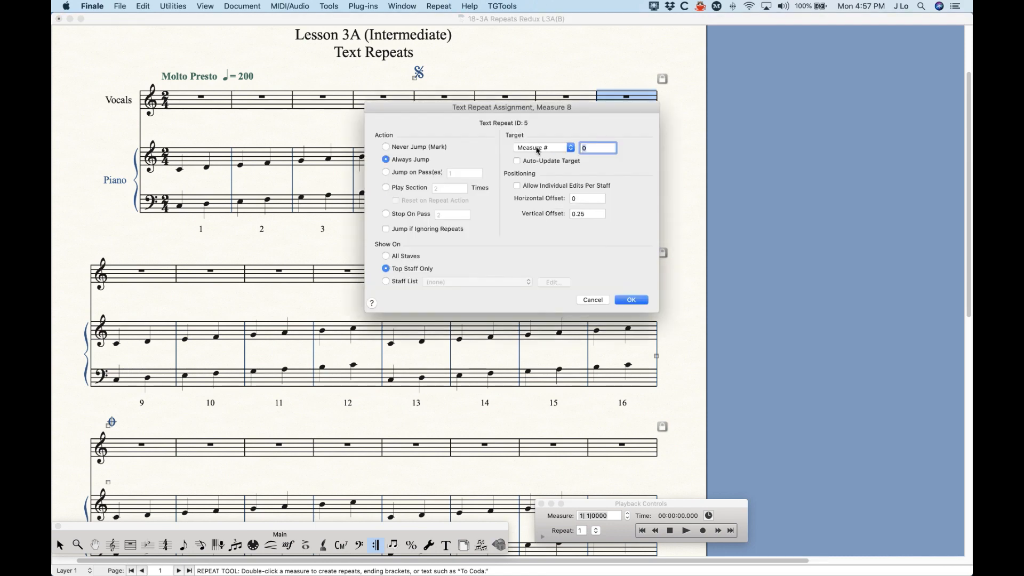
click(545, 148)
click(540, 139)
text(7)
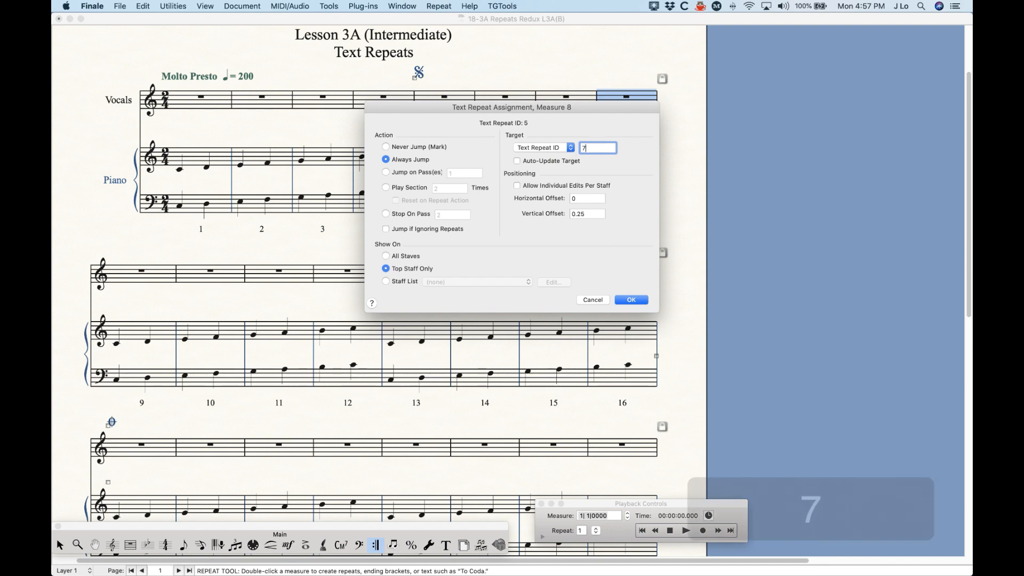
- Set the To Coda repeat at measure 8 to jump on pass 2 and confirm its assignment
click(399, 176)
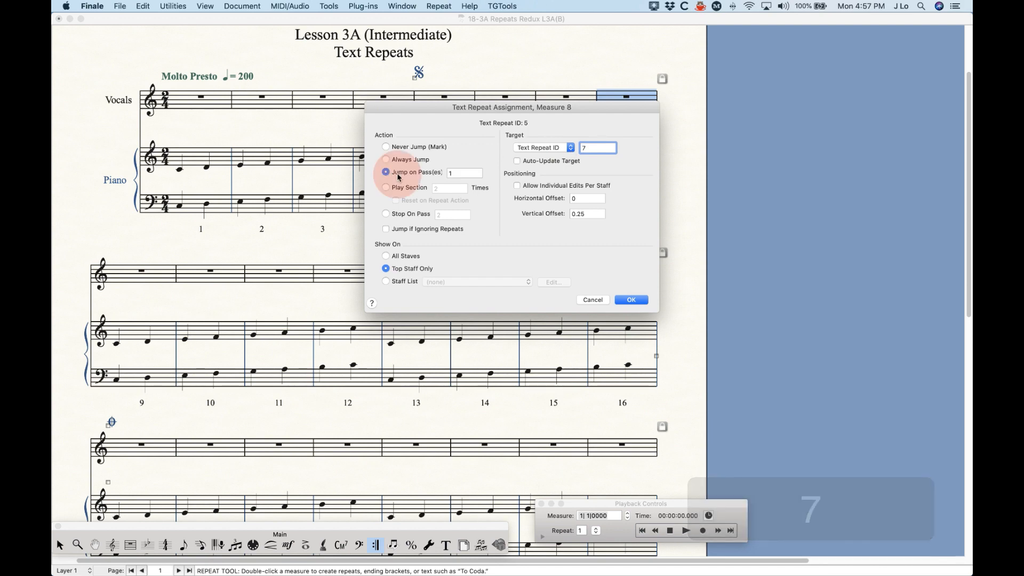
click(431, 171)
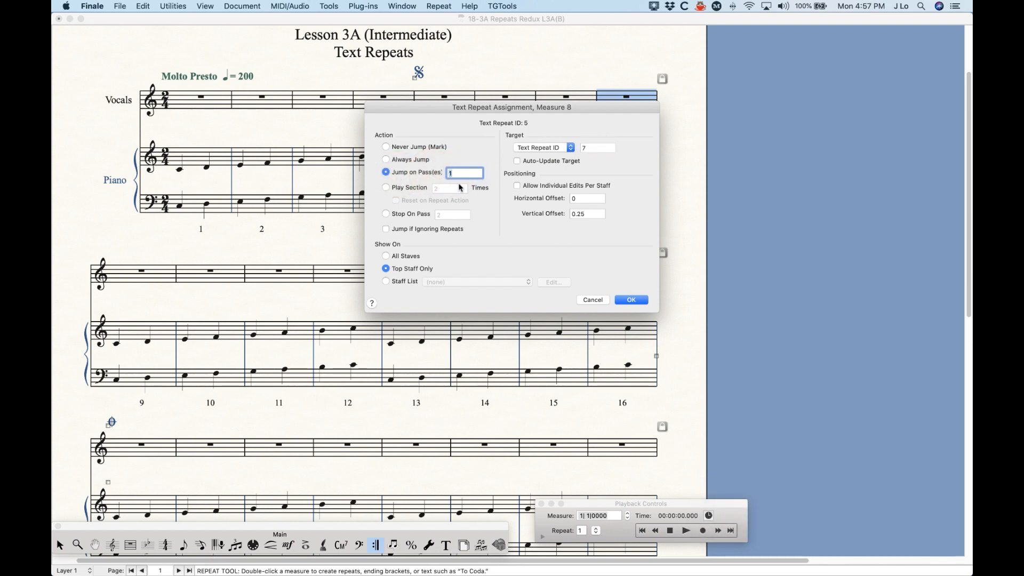
text(2)
click(632, 300)
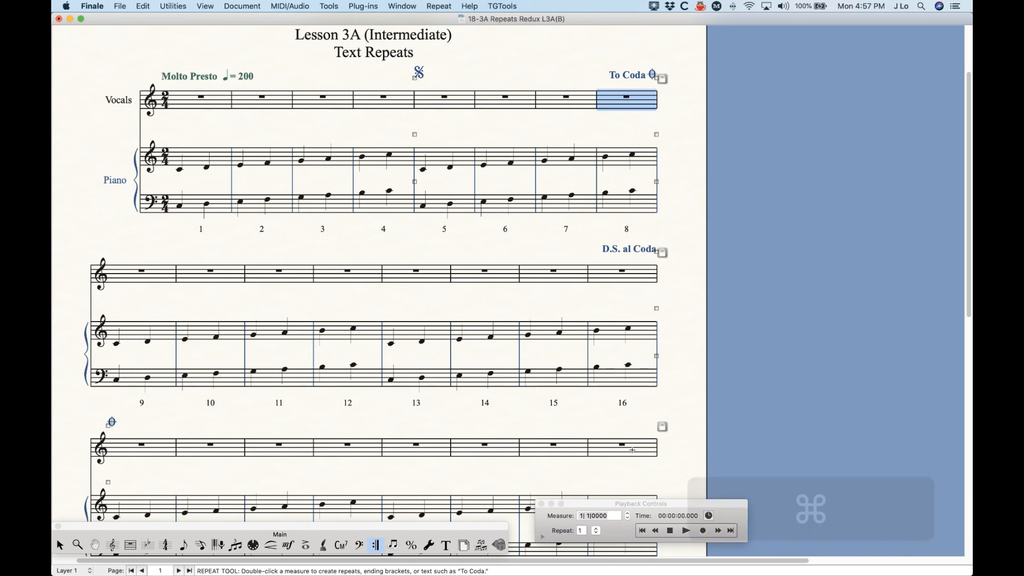
- Play back the score from measure 1 through the D.S. al Coda and into the coda, then stop playback
key(super+minus)
key(super+minus)
scroll(487, 459, up, 2)
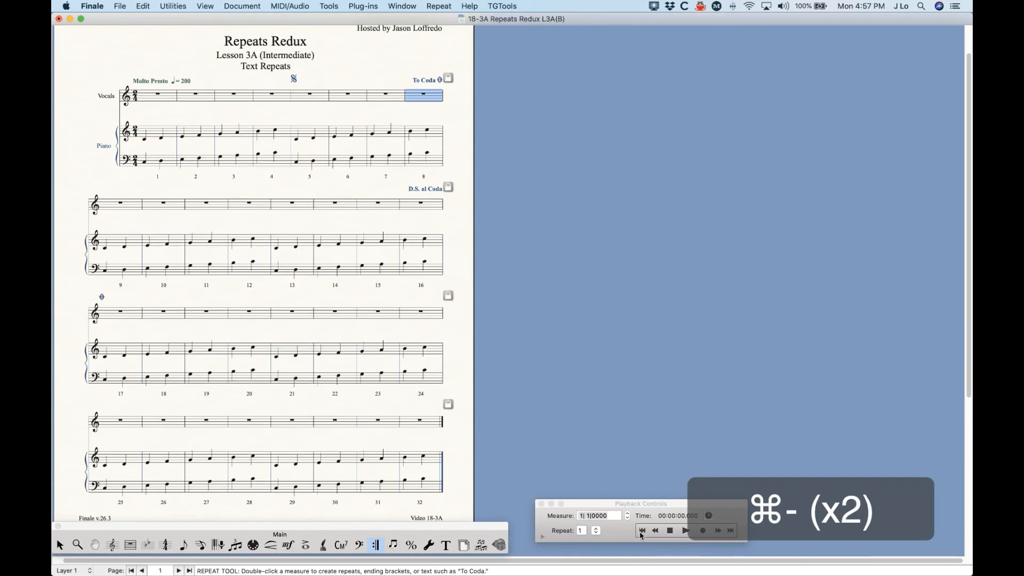
click(684, 535)
click(684, 533)
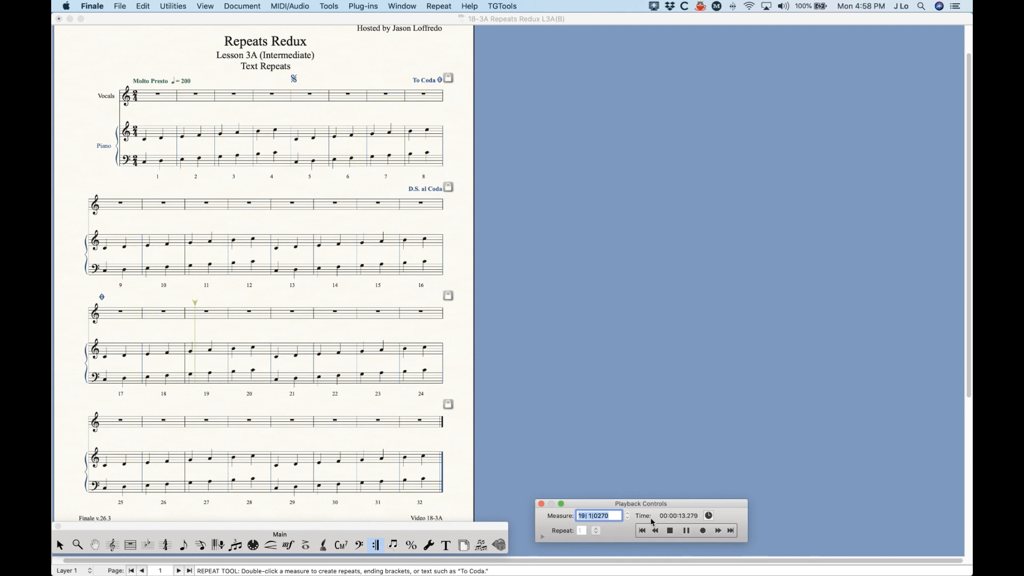
click(672, 531)
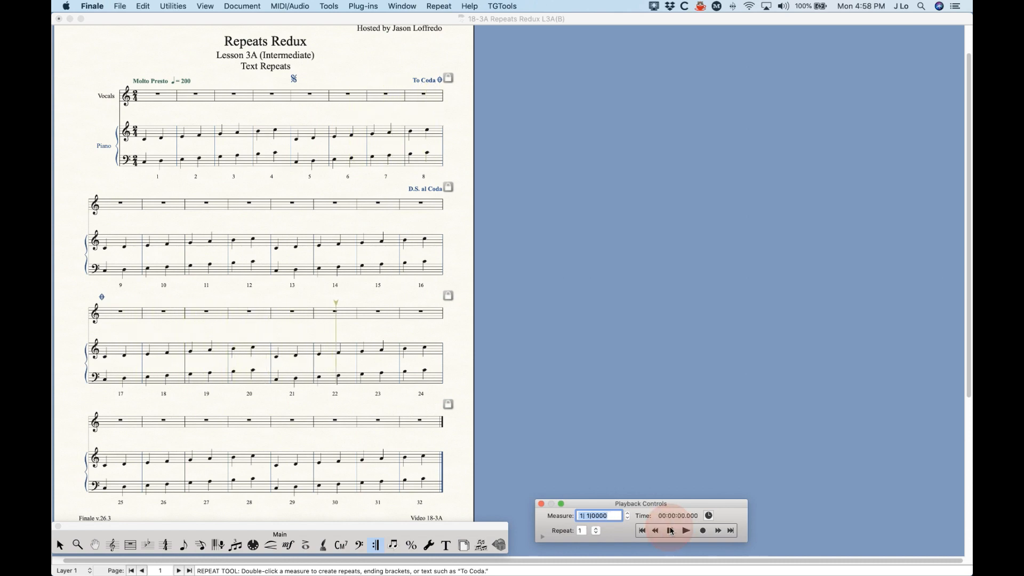
- Delete all the text repeats from the score: the segno, To Coda, D.S. al Coda and coda symbol
click(557, 368)
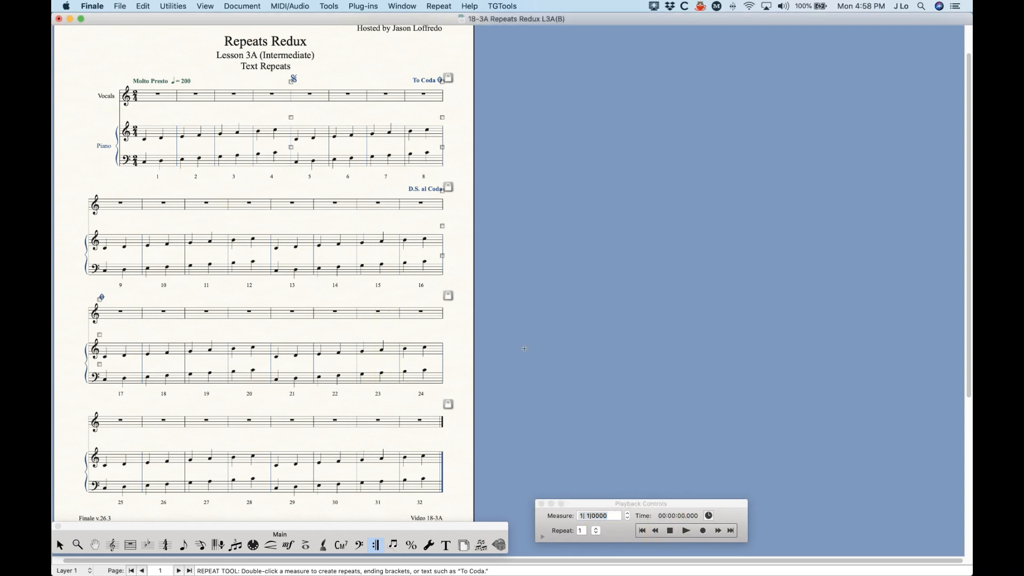
drag(280, 70, 470, 93)
key(BackSpace)
click(442, 189)
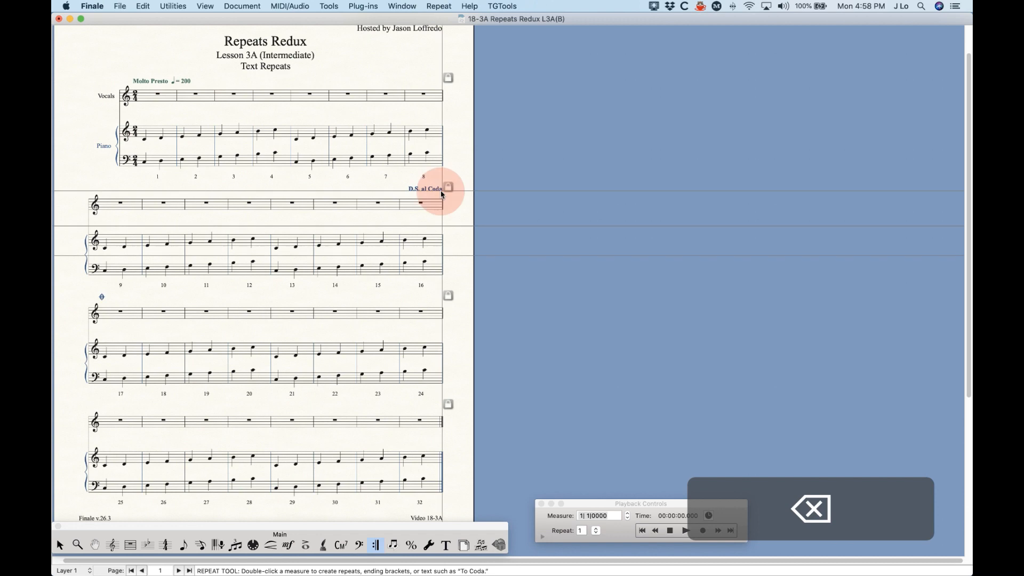
key(BackSpace)
key(BackSpace)
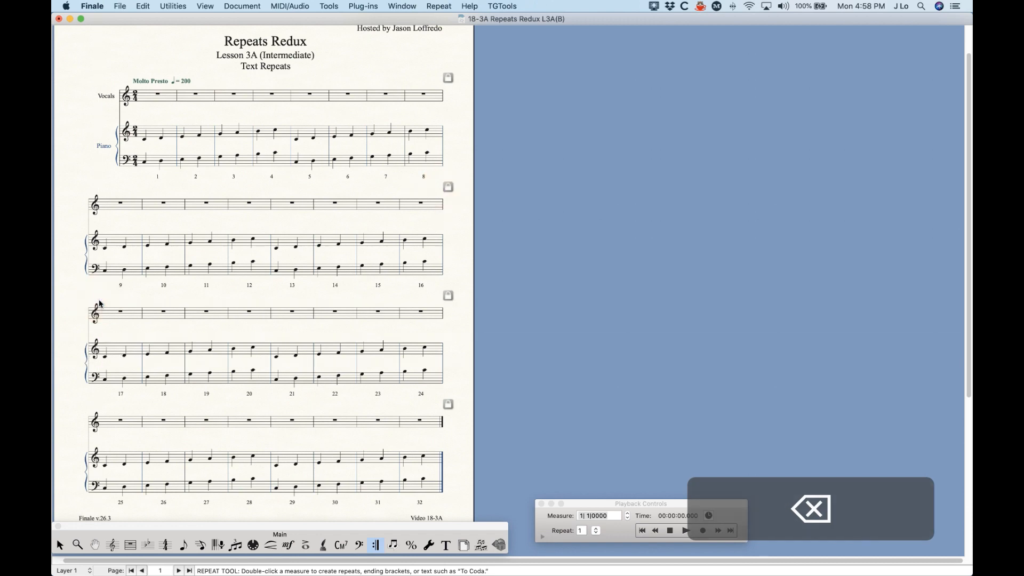
- Assign a D.C. al Fine text repeat to measure 8 with measure 1 as its jump target
double_click(414, 95)
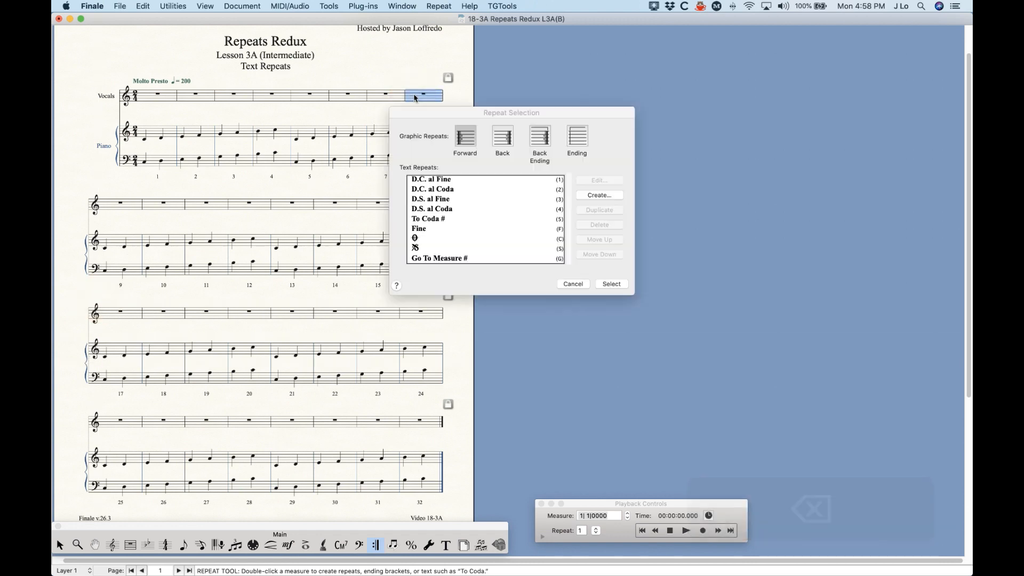
key(Return)
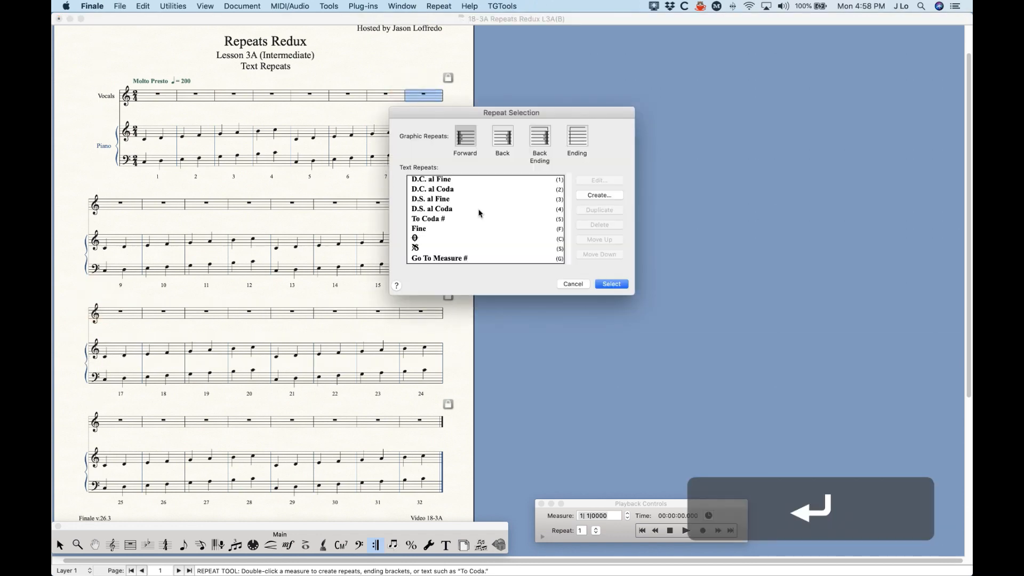
click(422, 182)
click(619, 288)
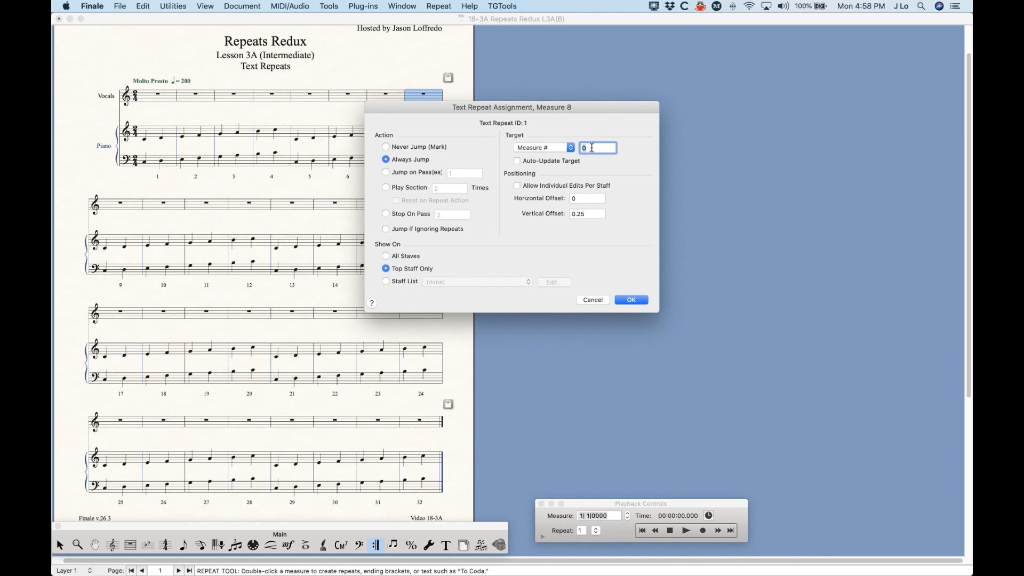
text(1)
click(629, 300)
- Assign a Fine text repeat to measure 4 and set its action to stop on pass 2
click(272, 96)
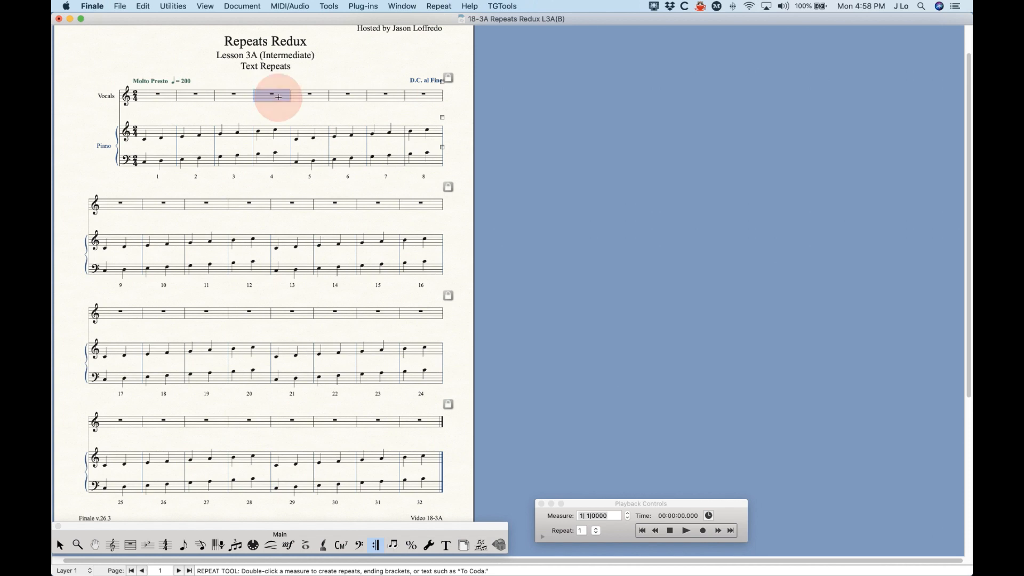
key(Return)
click(421, 229)
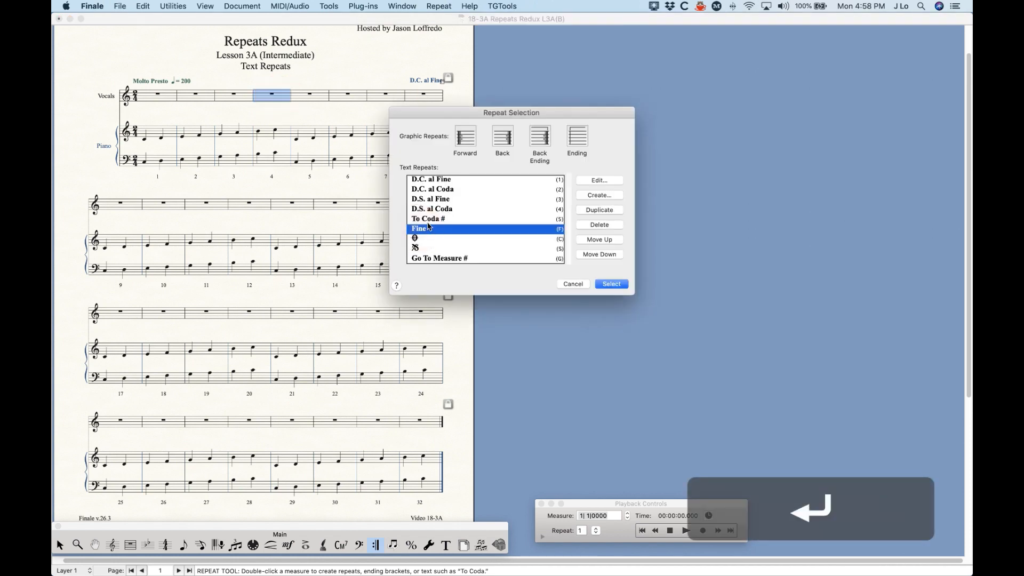
click(608, 284)
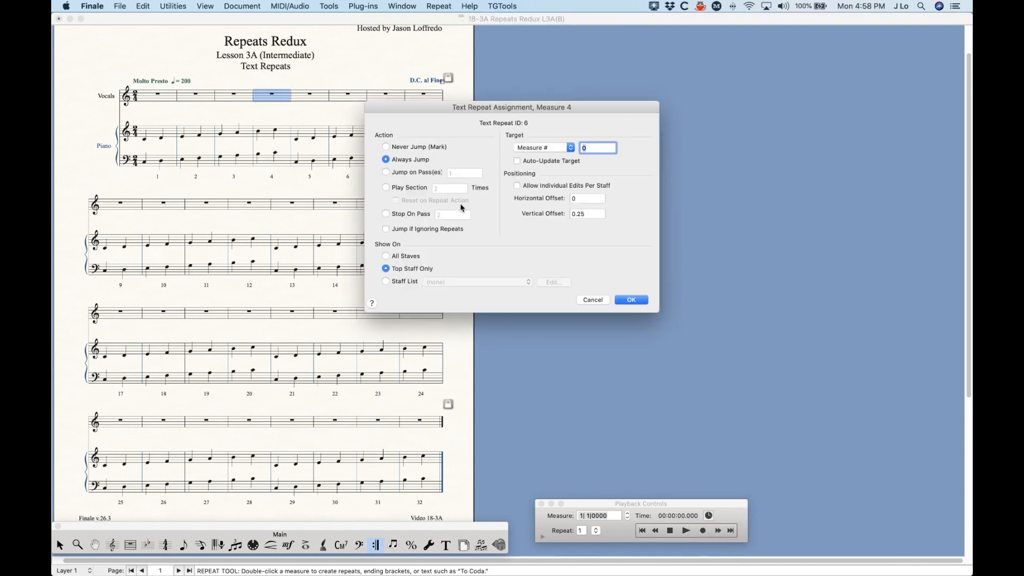
click(386, 214)
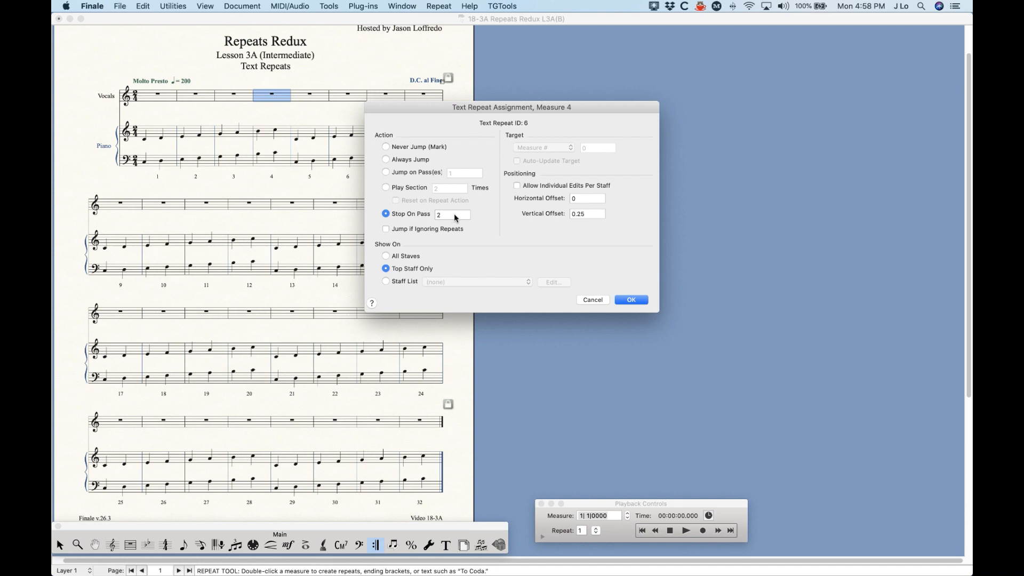
click(628, 298)
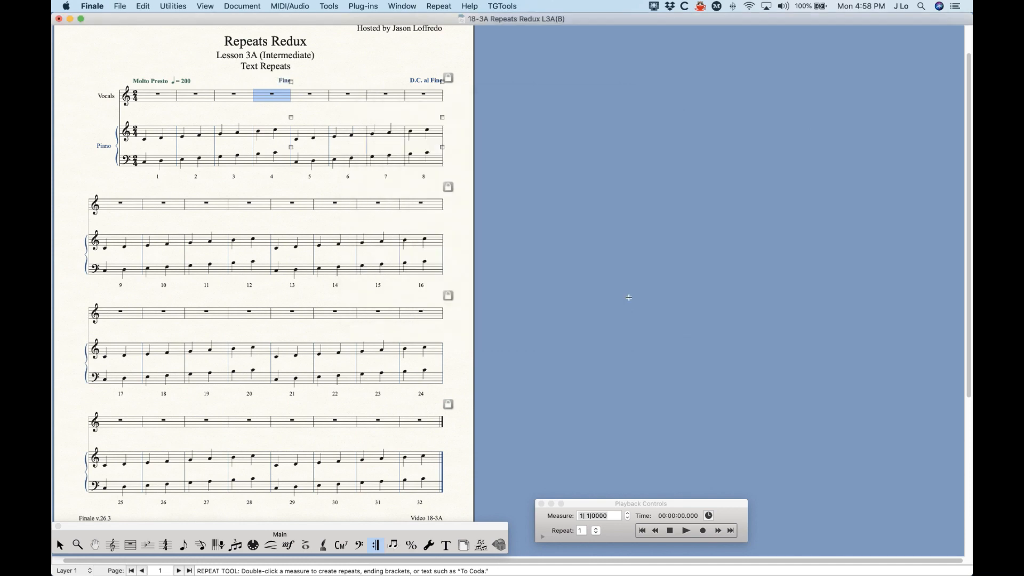
- Play back the score from measure 1 through the D.C. al Fine to the Fine at measure 4
click(419, 307)
click(629, 430)
click(671, 531)
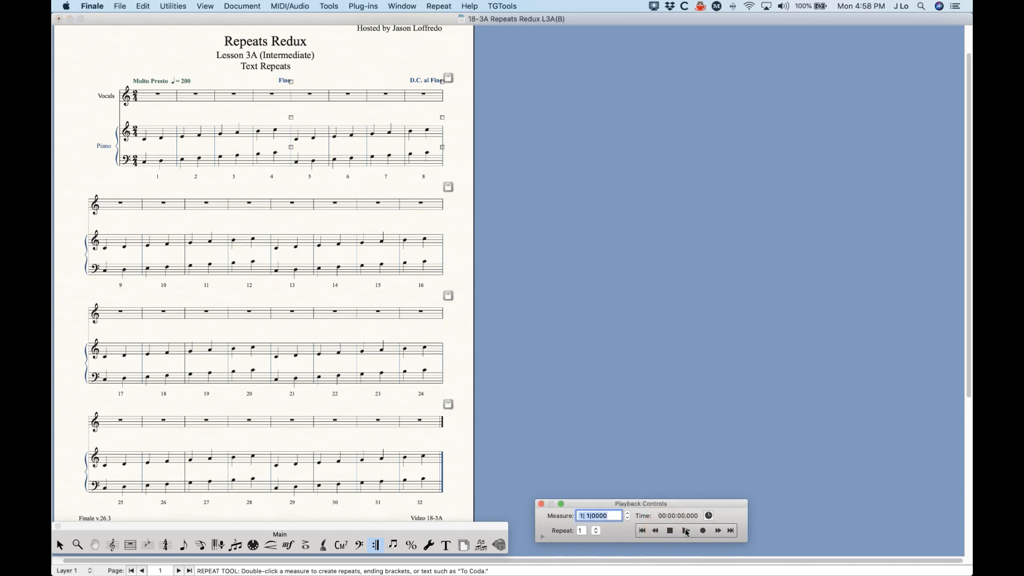
click(686, 531)
click(681, 350)
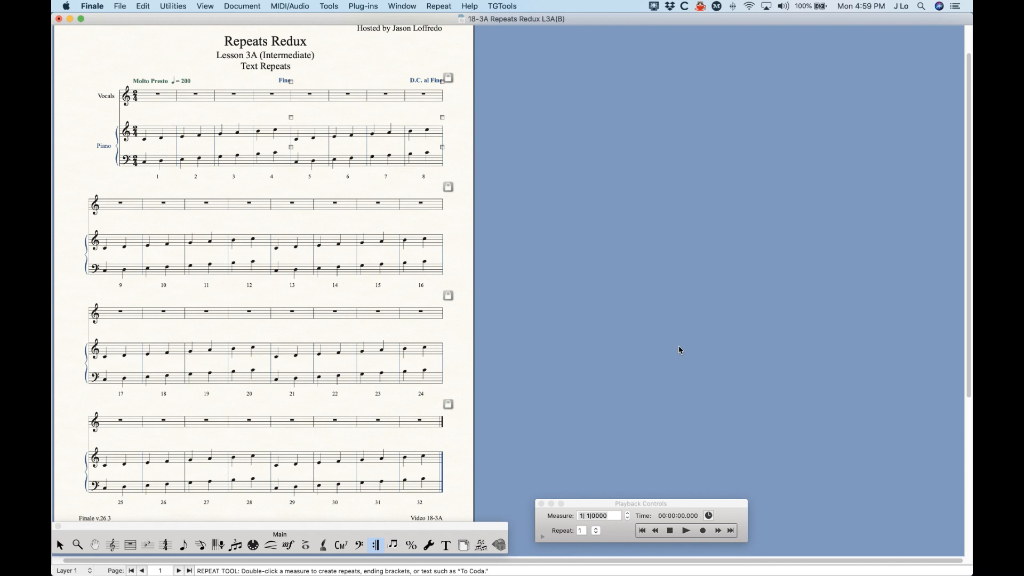
click(671, 540)
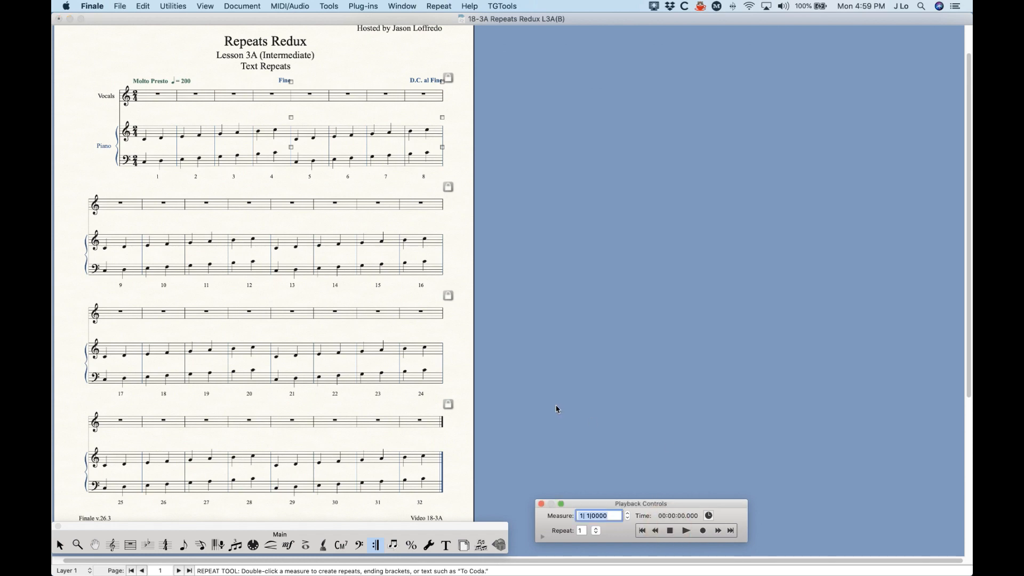
- Delete the Fine and D.C. al Fine text repeats from measures 4 and 8, and switch to the Selection tool
scroll(556, 406, up, 3)
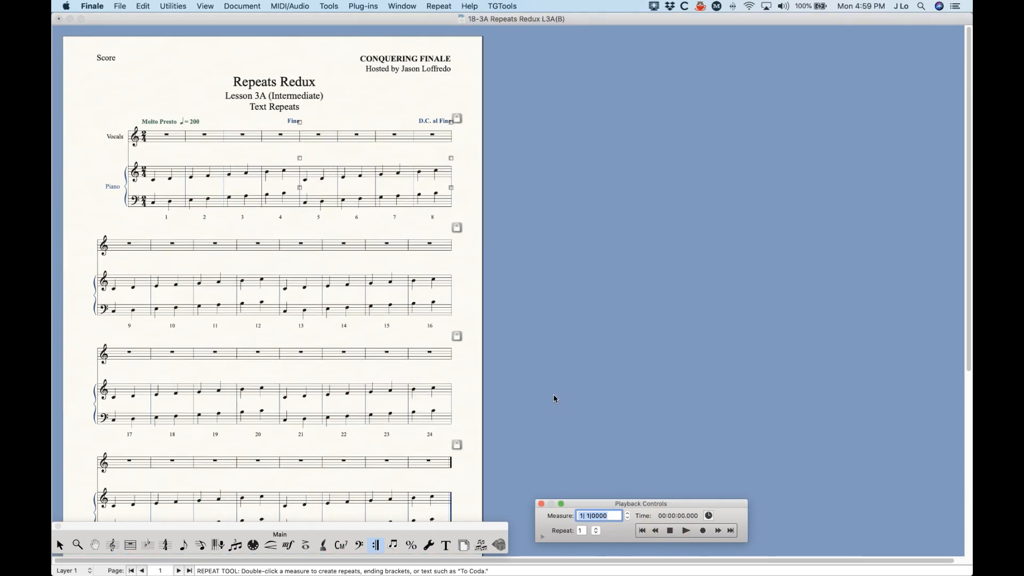
key(super+equal)
key(super+equal)
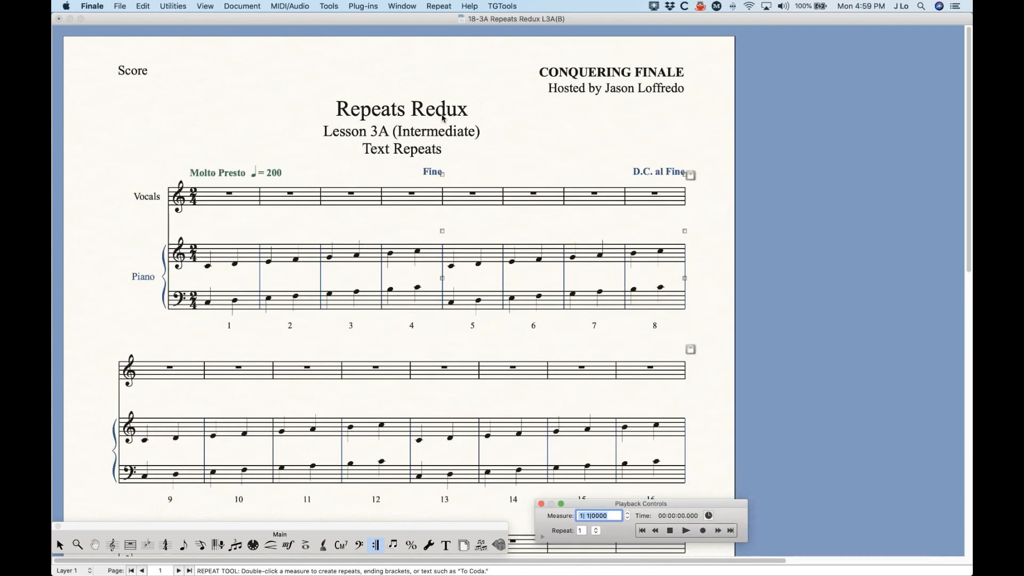
click(398, 136)
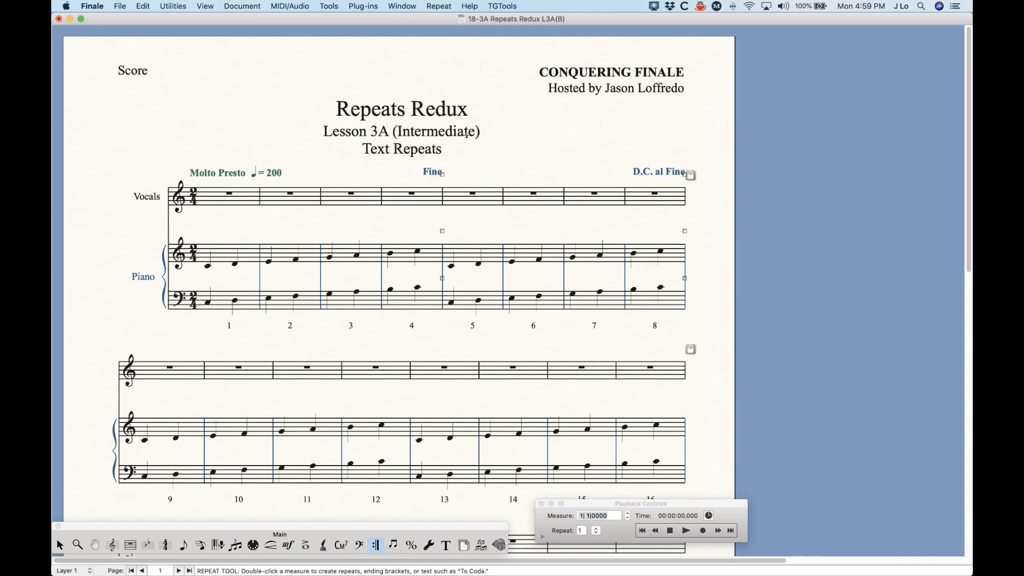
click(441, 172)
key(BackSpace)
click(686, 173)
key(BackSpace)
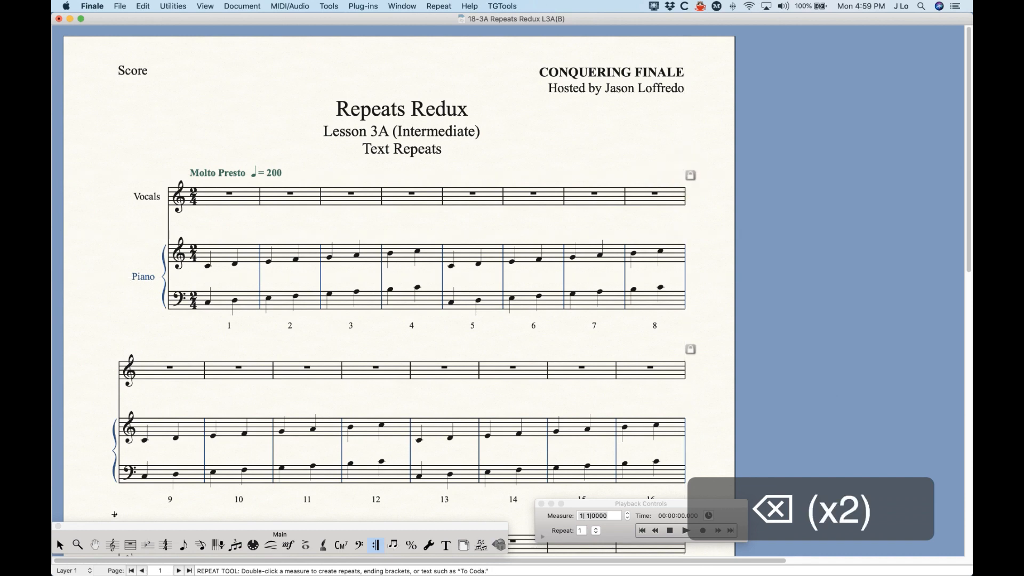
key(Escape)
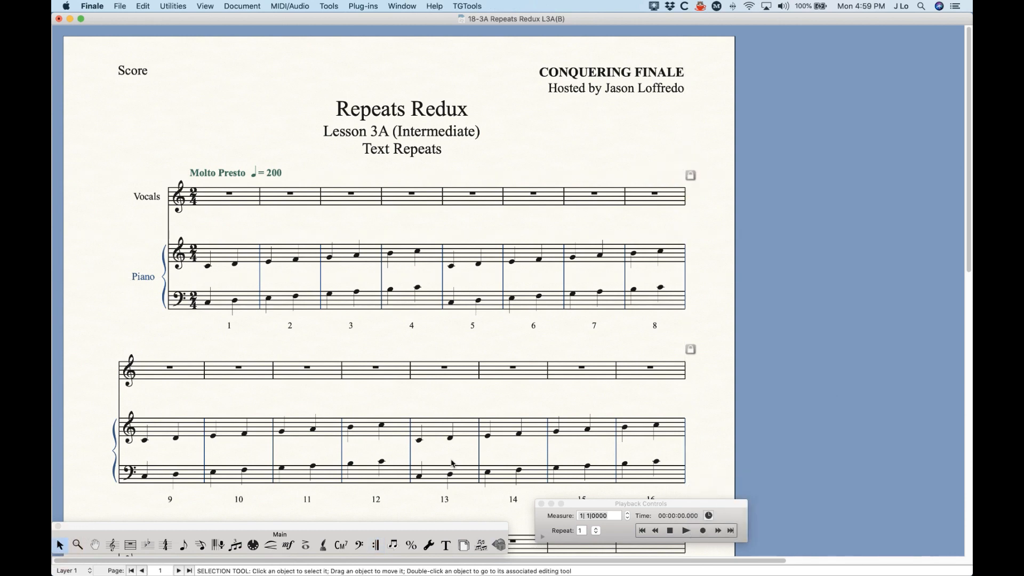
click(653, 507)
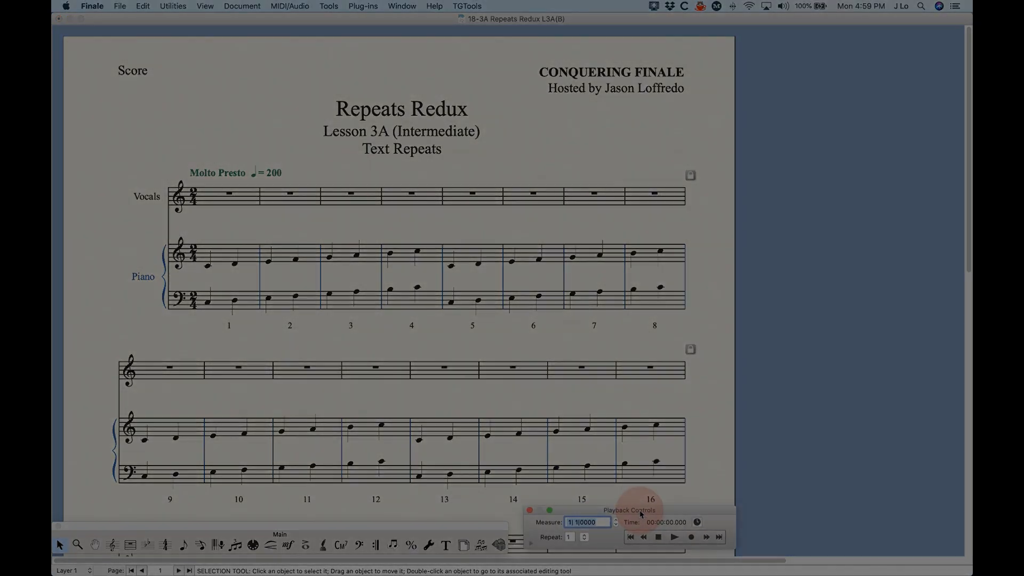